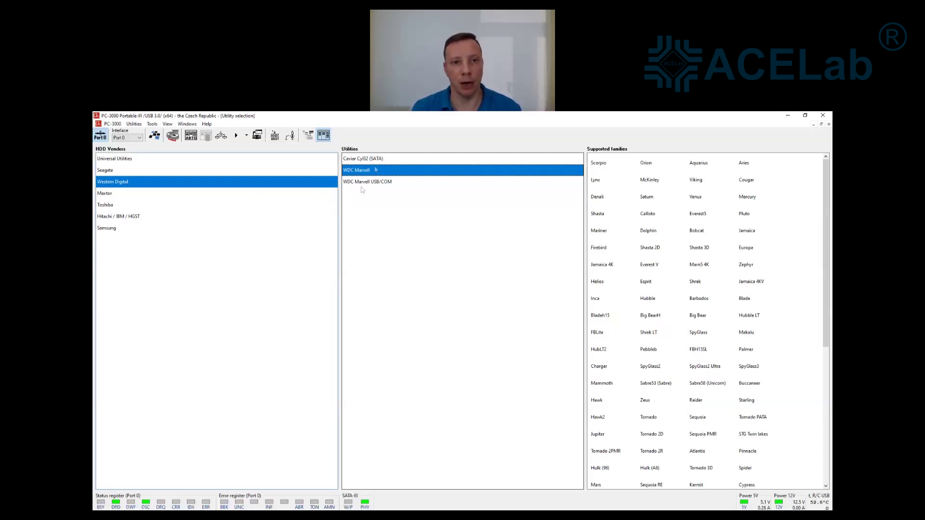
Launch the WDC Marvell utility in Kernel mode with the drive family autodetected and resources loaded from the HDD.
click(236, 135)
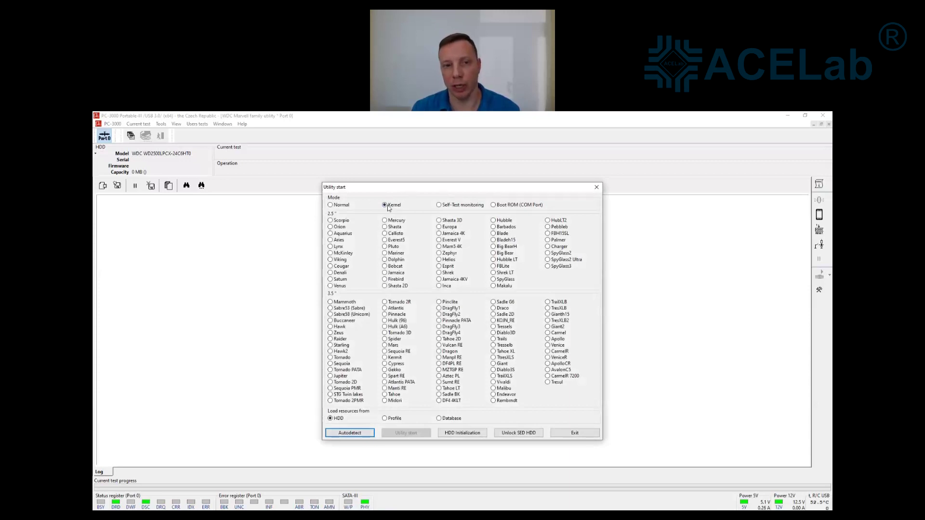
click(348, 434)
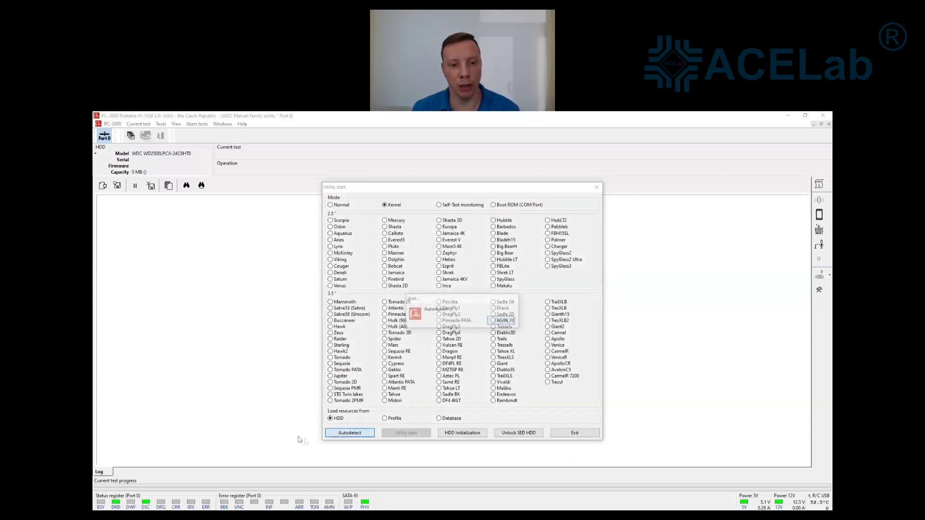
click(405, 434)
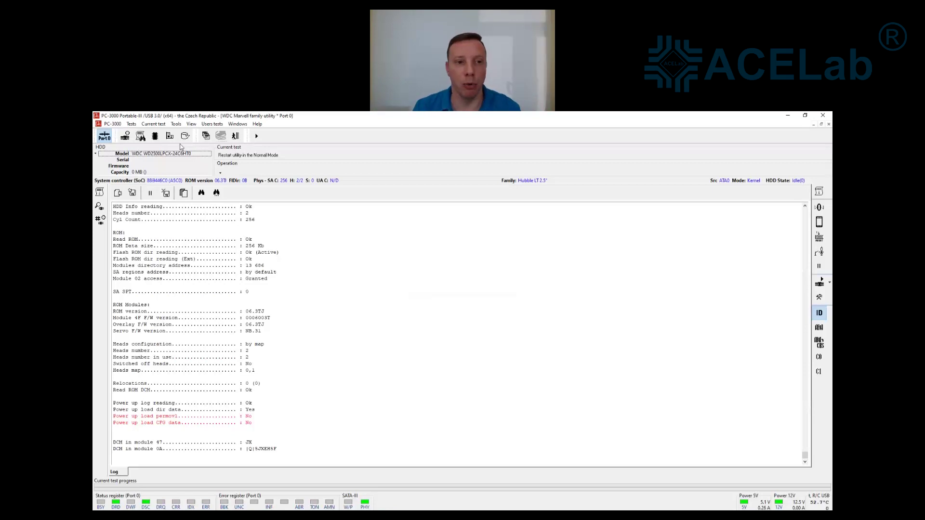
Examine the startup log's modules directory address and its power-up load entries for permovl and CFG data.
drag(267, 266, 246, 266)
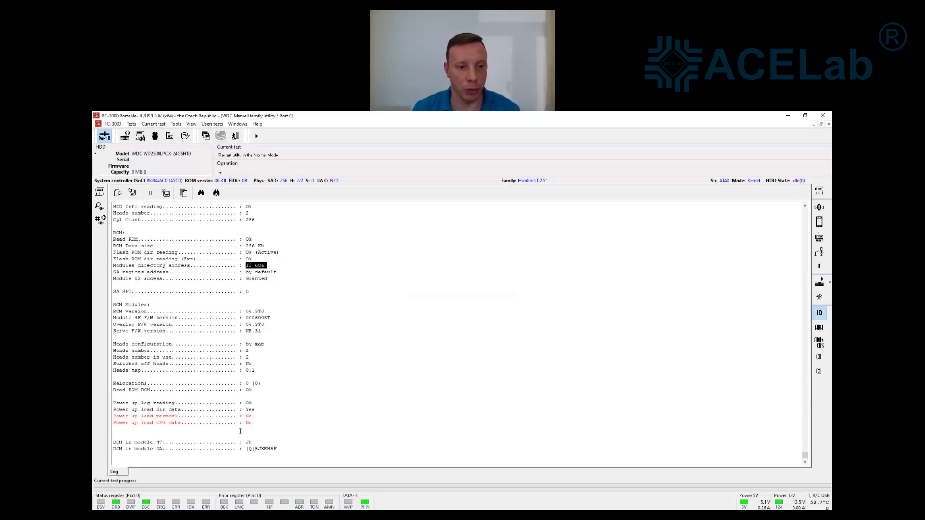
double_click(168, 417)
double_click(162, 424)
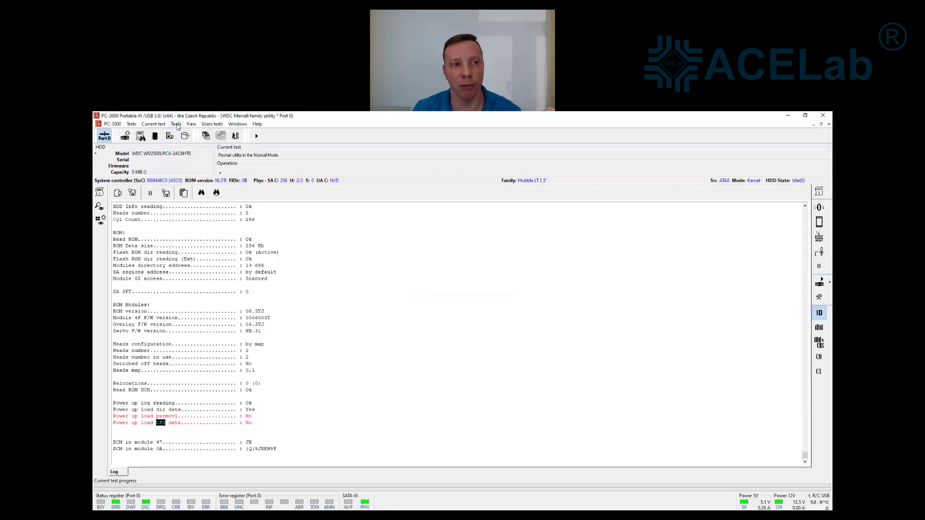
Open ROM module 4F, Servo Seam Cal Data, for viewing among the HDD resources.
click(176, 124)
mouse_move(183, 134)
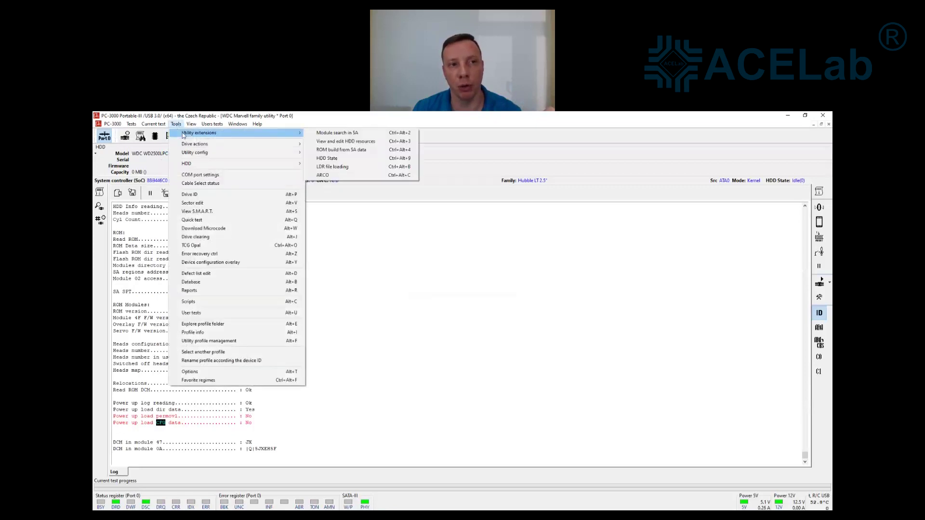
click(331, 141)
click(450, 227)
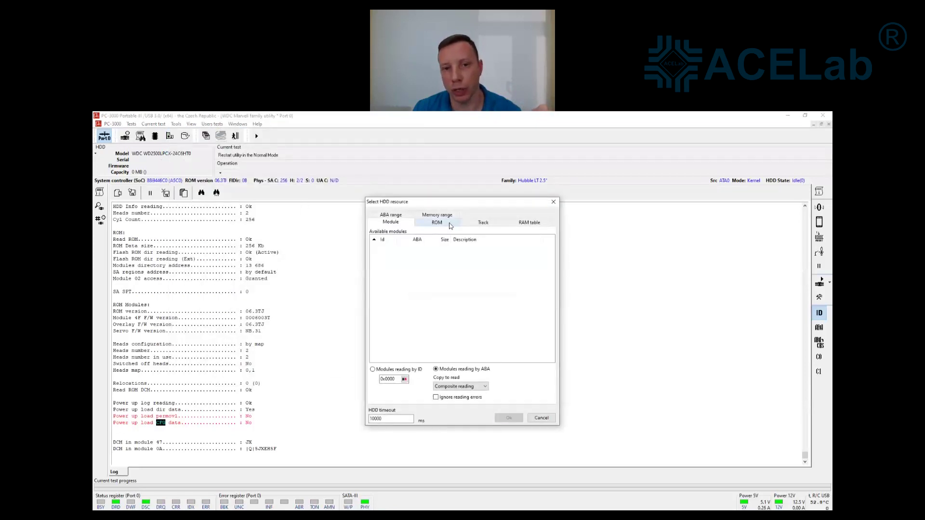
click(413, 318)
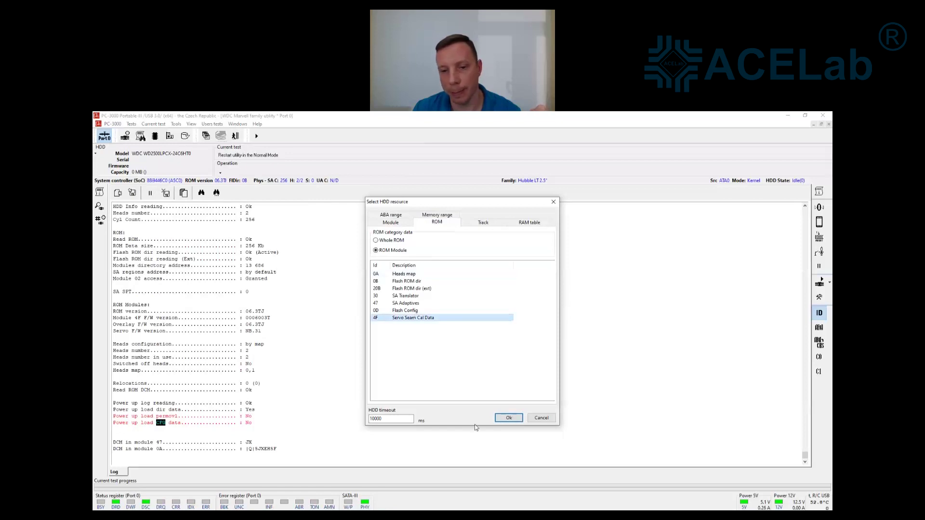
click(509, 418)
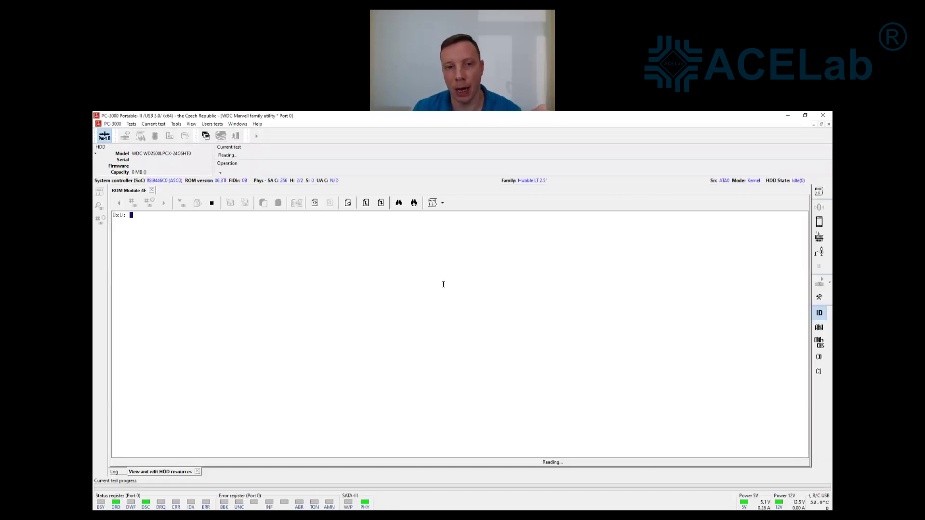
Show ROM module 4F through its Mdl 4F data view, inspect the X and Y offsets of heads 0 and 1, and close it.
click(443, 203)
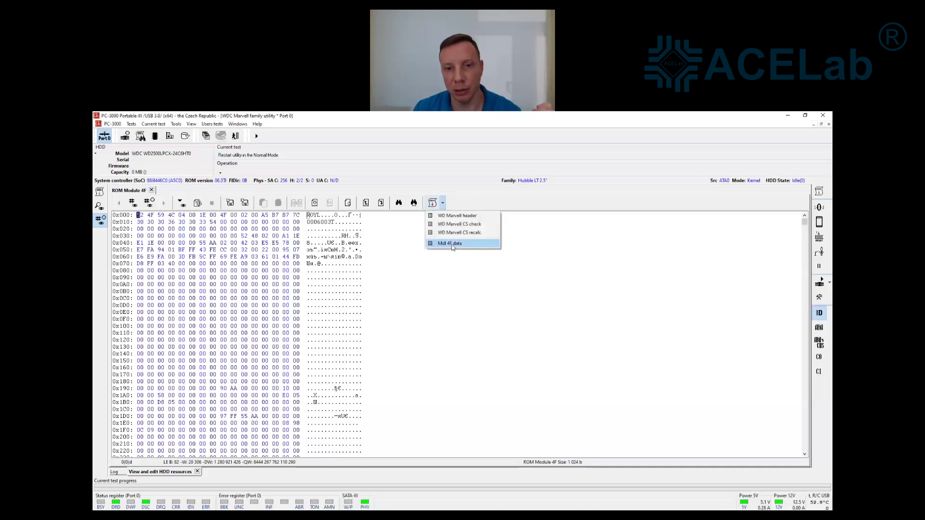
click(452, 244)
click(412, 295)
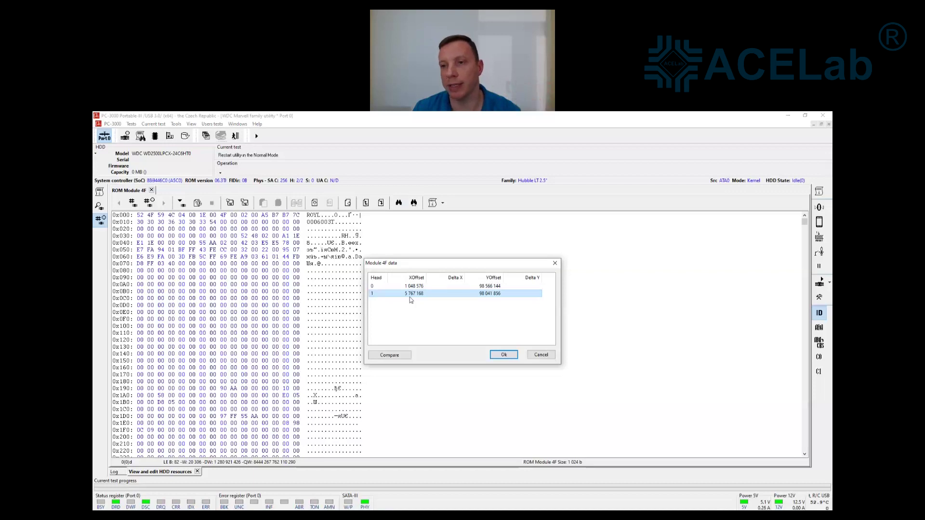
shift+click(411, 288)
ctrl+click(373, 288)
ctrl+click(417, 286)
ctrl+click(412, 286)
ctrl+click(411, 286)
ctrl+click(412, 286)
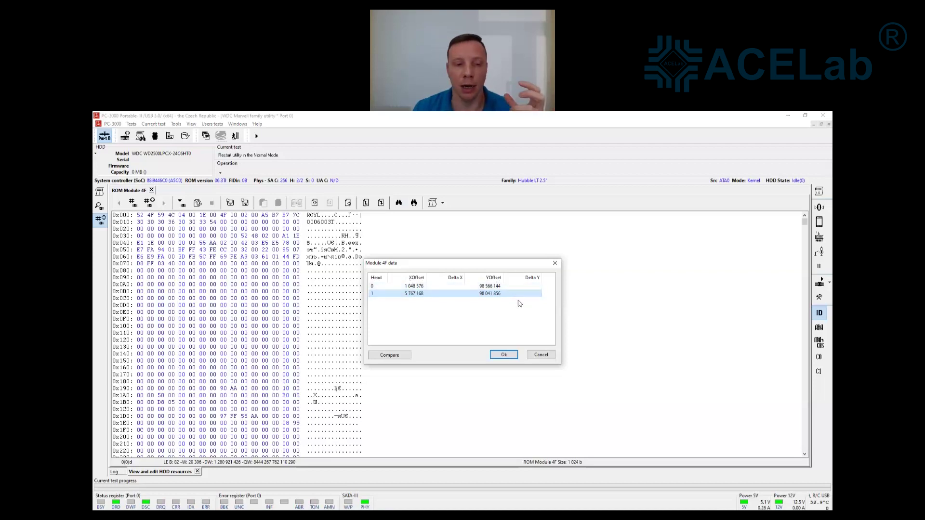
ctrl+click(417, 288)
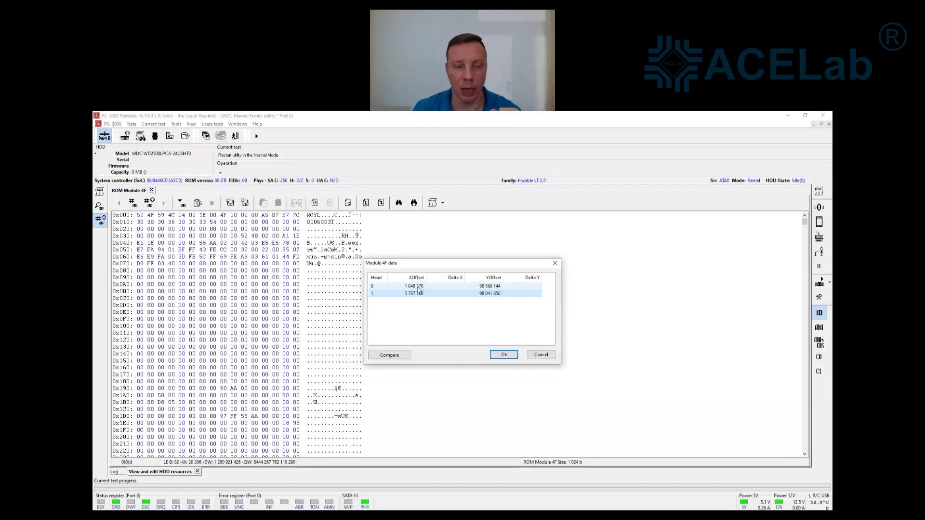
click(555, 263)
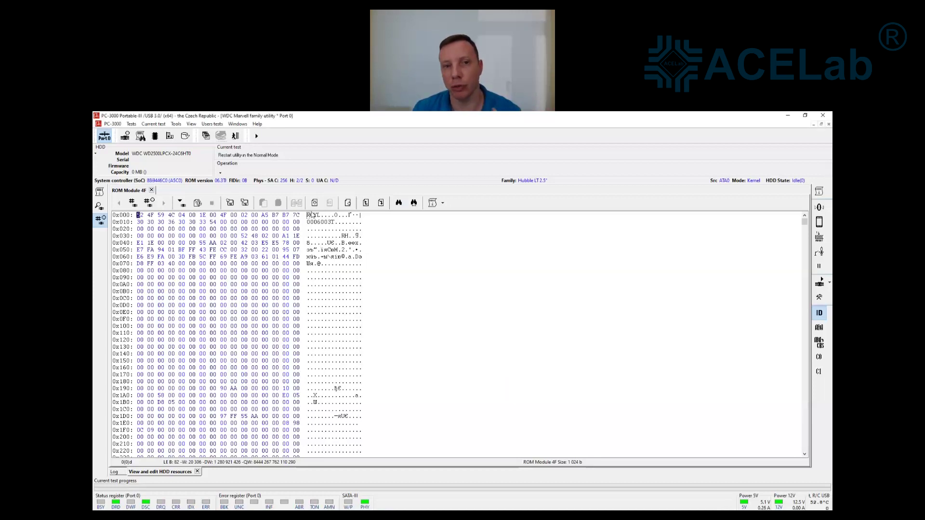
Open ROM module 4F recovery and choose the 06.3TJ-WDC WD2500LPCX-24C6HT0 profile as the starting place for the compatible resource folder.
click(156, 137)
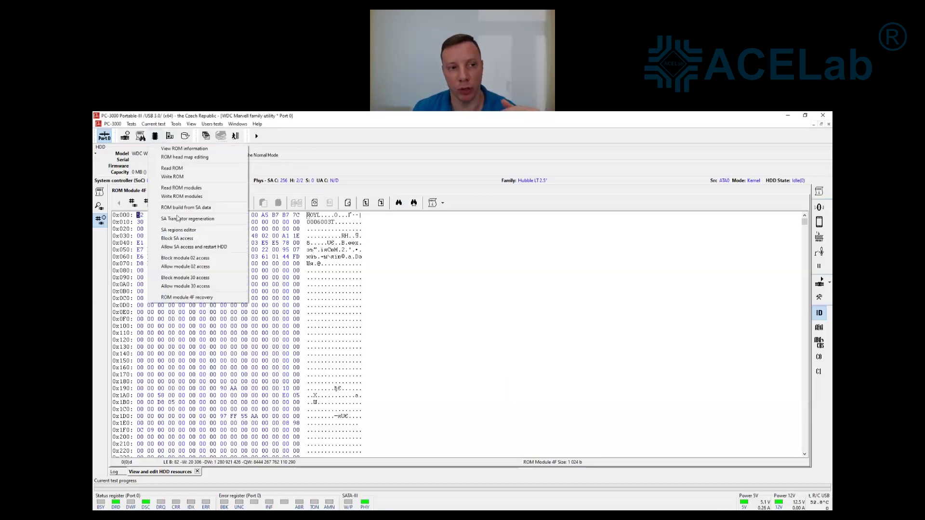
click(190, 299)
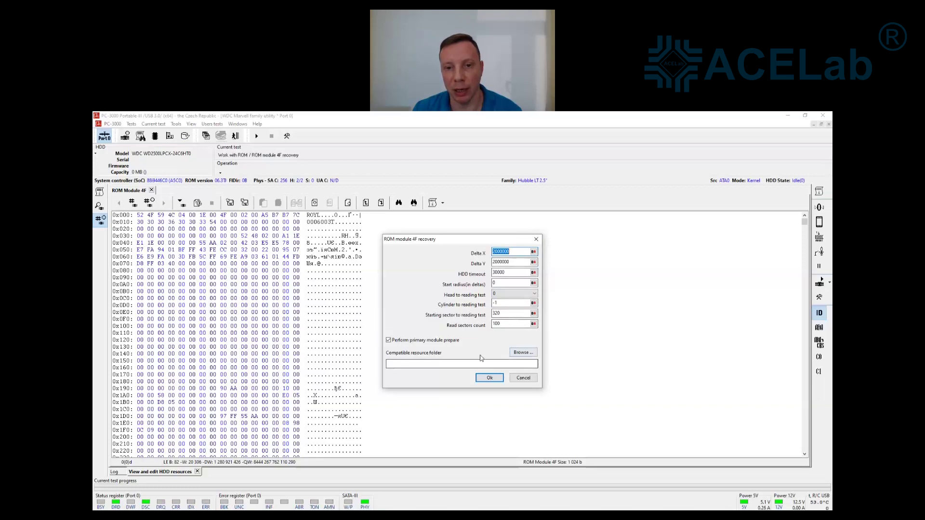
double_click(494, 303)
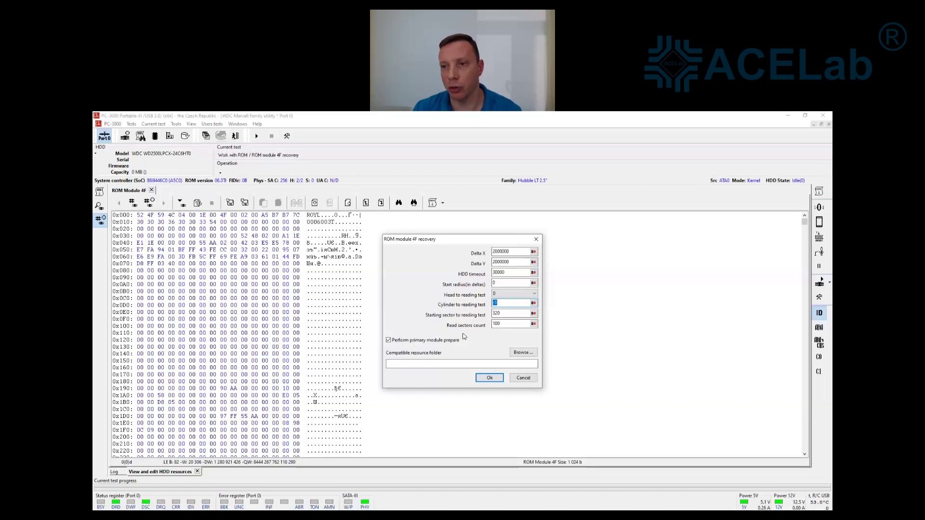
click(523, 353)
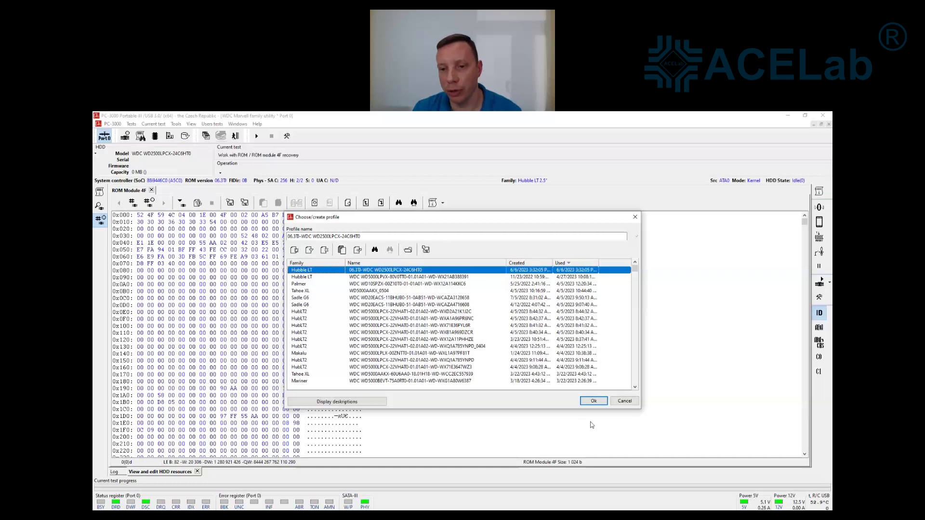
click(593, 401)
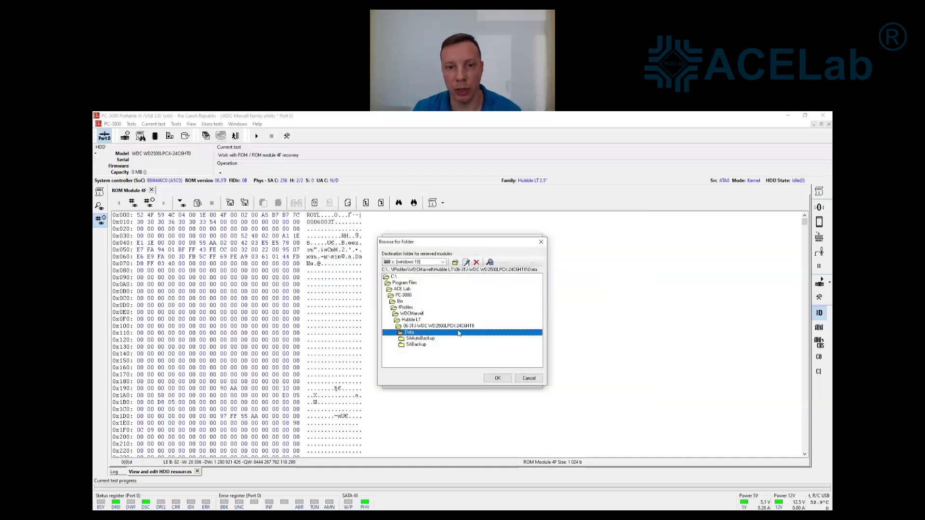
Set the compatible resource folder to Data\SABackup\Modules\Copy 0 of the Hubble LT 06.3TJ WD2500LPCX-24C6HT0-02.01A02 profile and run the module 4F recovery.
click(405, 326)
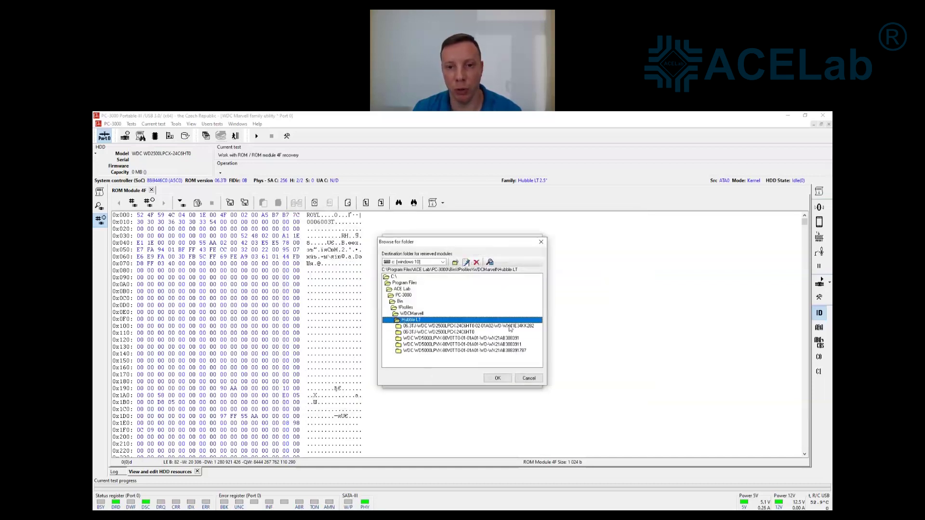
click(510, 328)
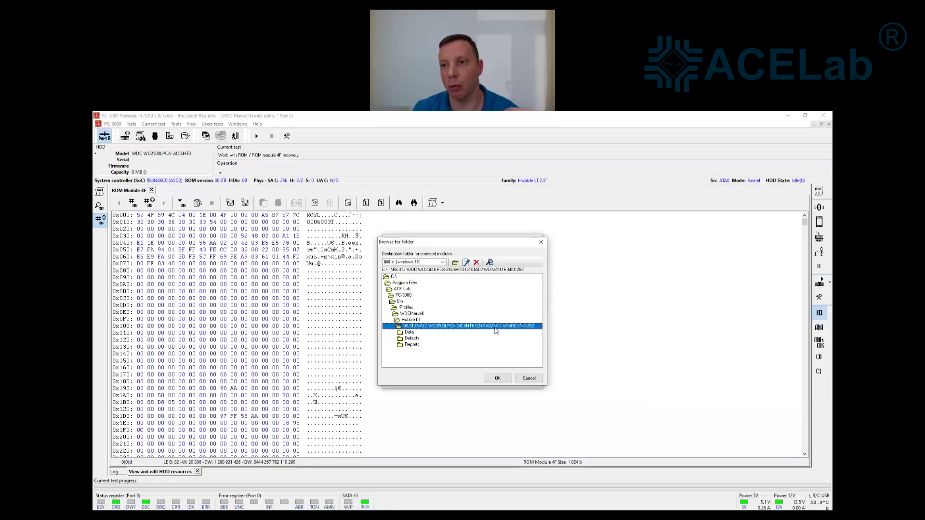
click(410, 332)
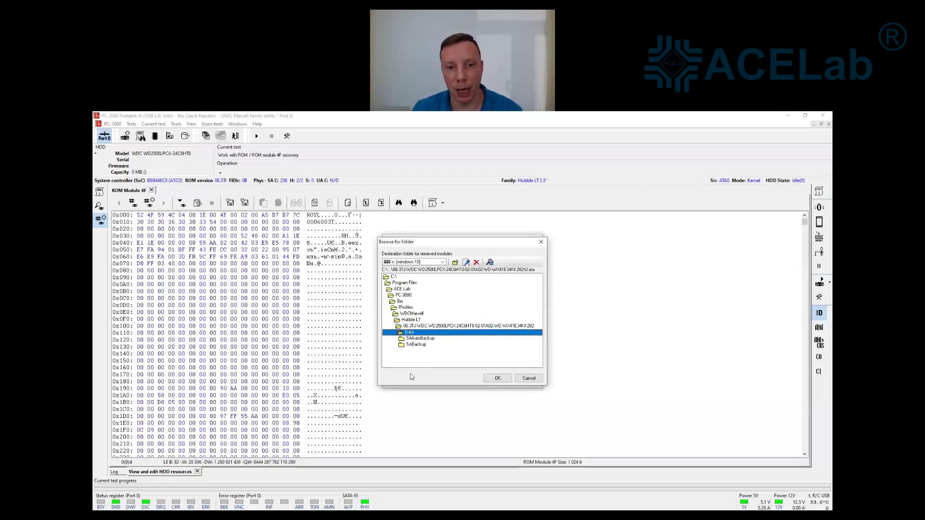
click(419, 345)
click(421, 345)
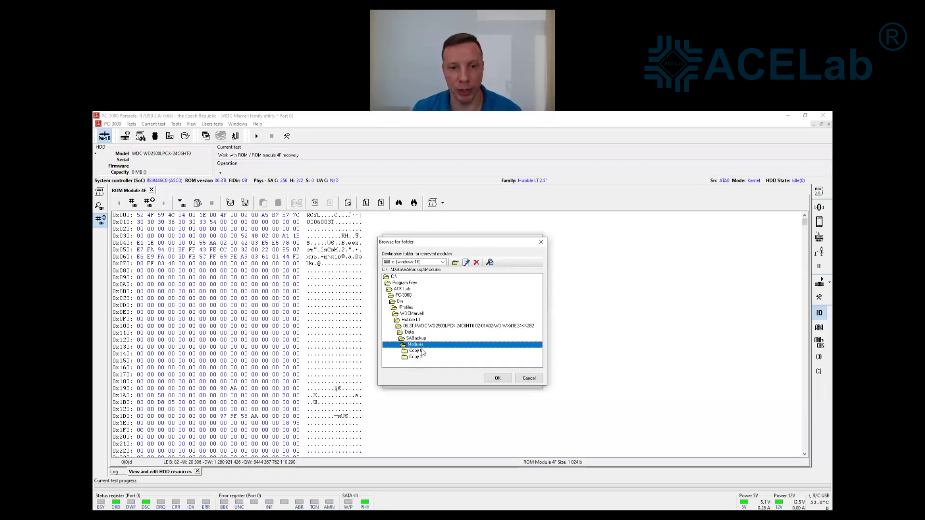
click(422, 352)
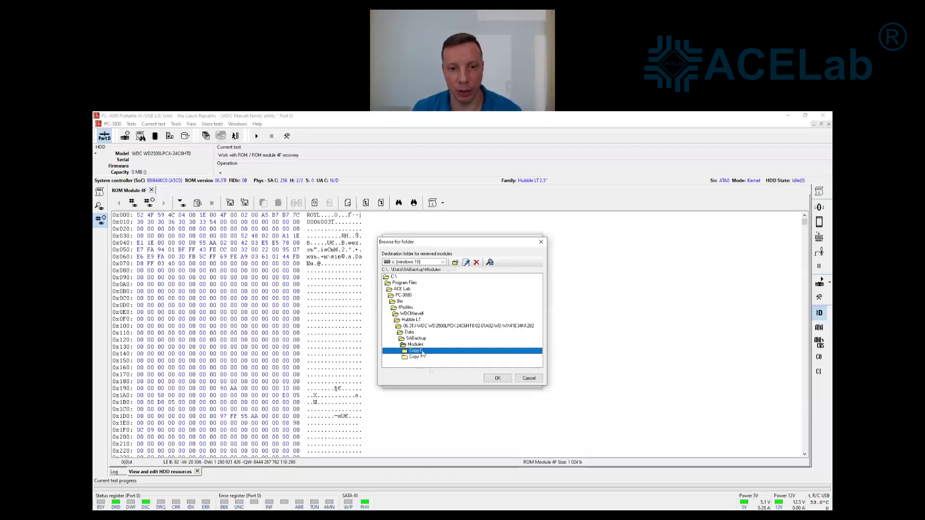
click(496, 379)
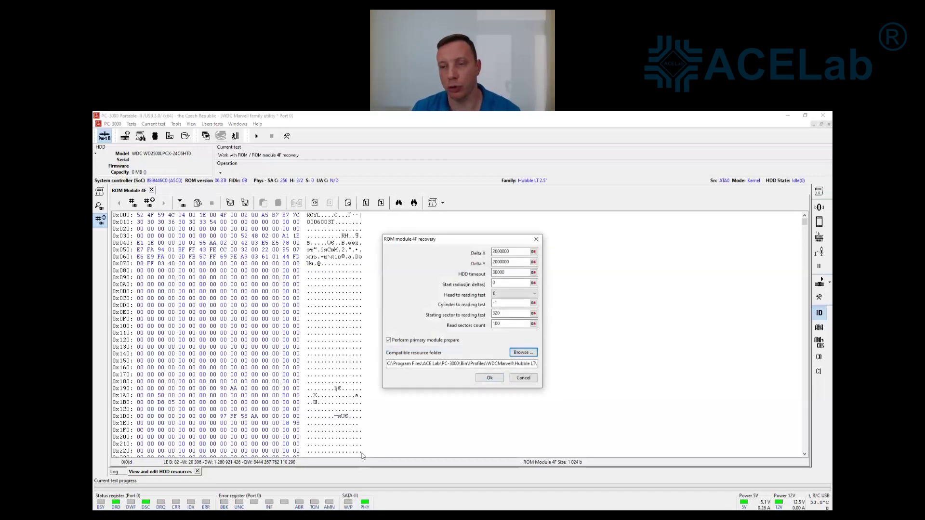
click(488, 380)
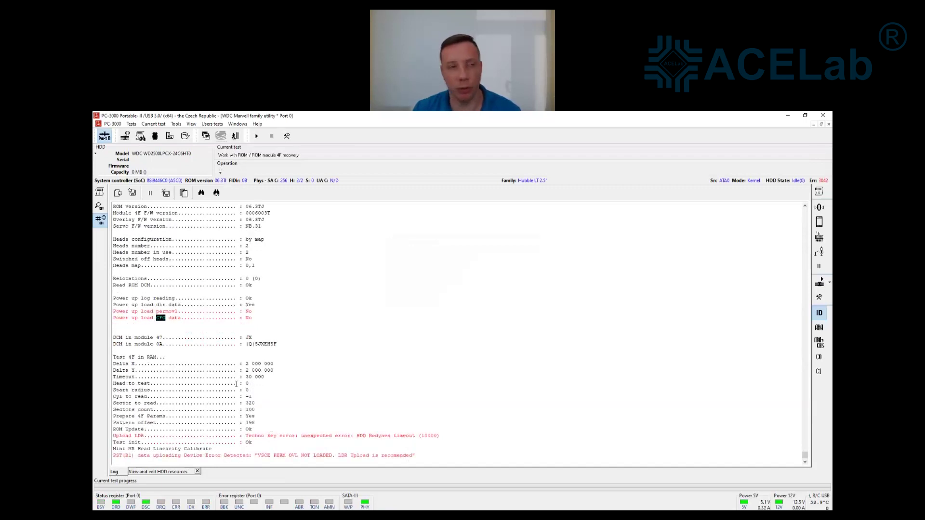
Run ROM module 4F recovery again with the same parameters and compatible resource folder.
click(155, 136)
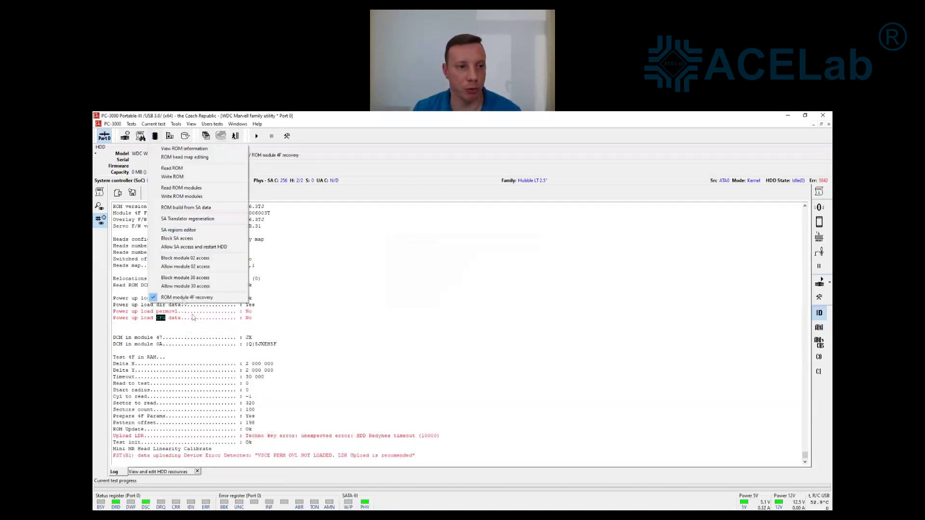
click(183, 297)
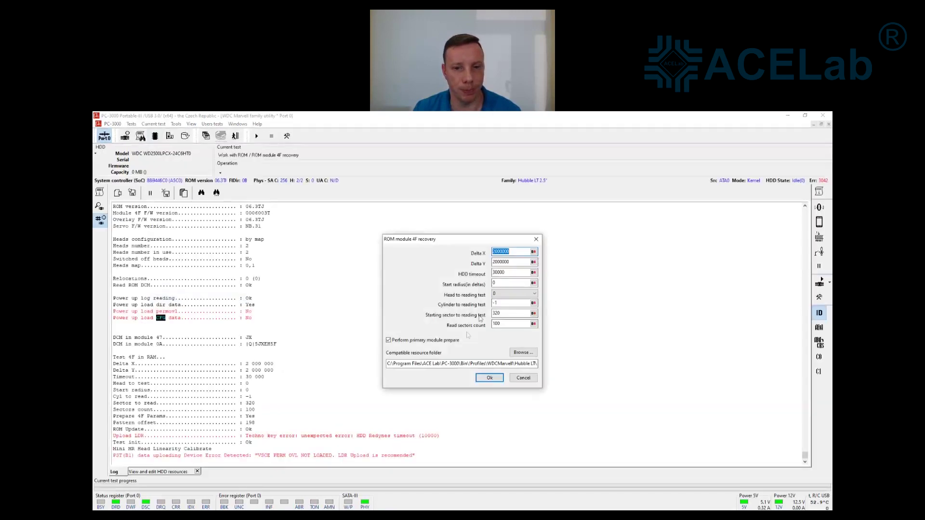
click(489, 378)
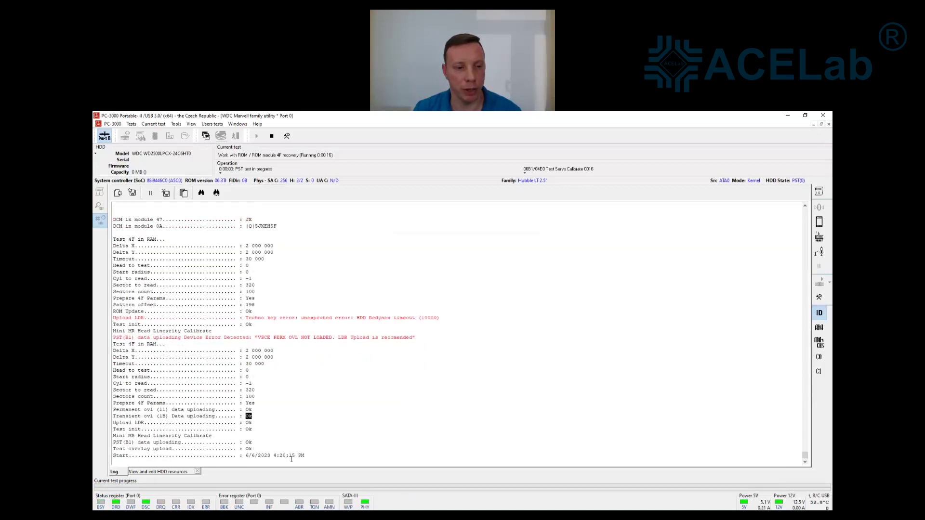
Examine the recovery log's start time, head offset values, start dX and dY, sector read errors and recovered module path.
drag(245, 456, 307, 457)
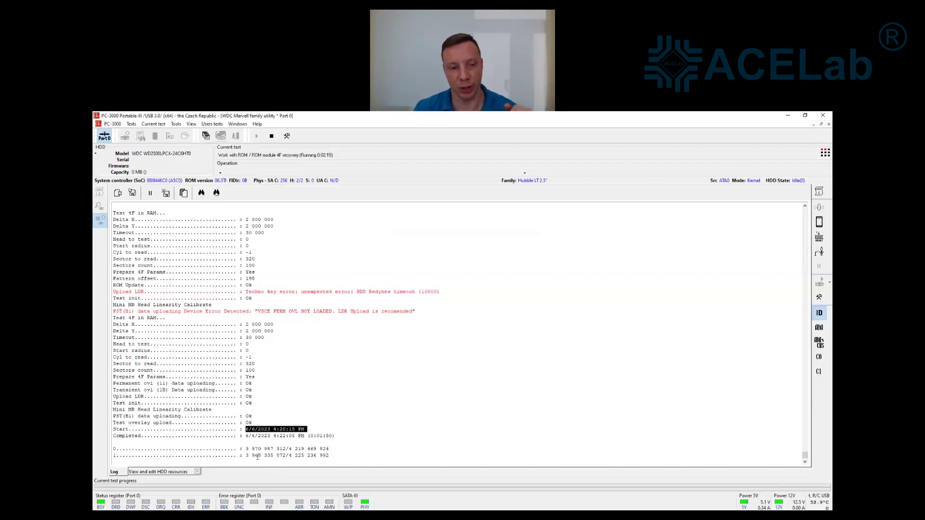
drag(243, 448, 330, 455)
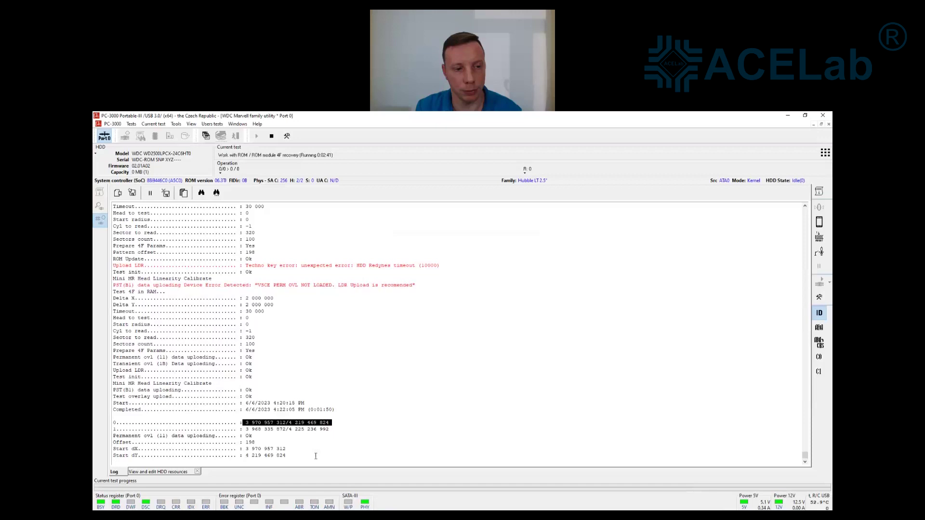
drag(286, 454, 246, 449)
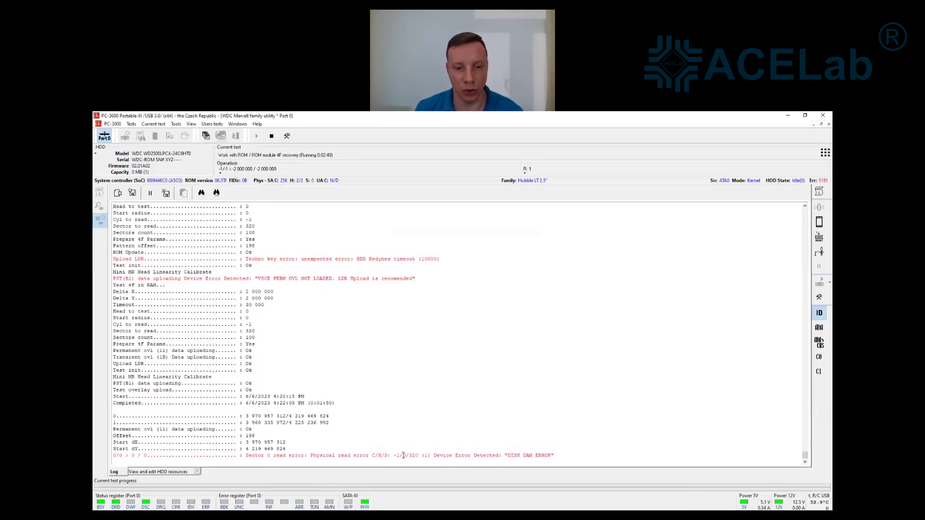
drag(402, 456, 393, 456)
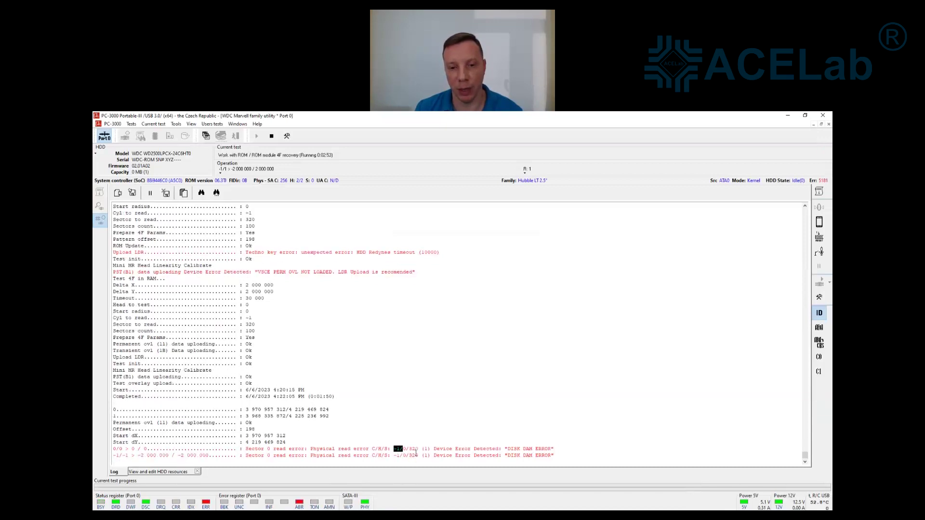
drag(505, 448, 554, 449)
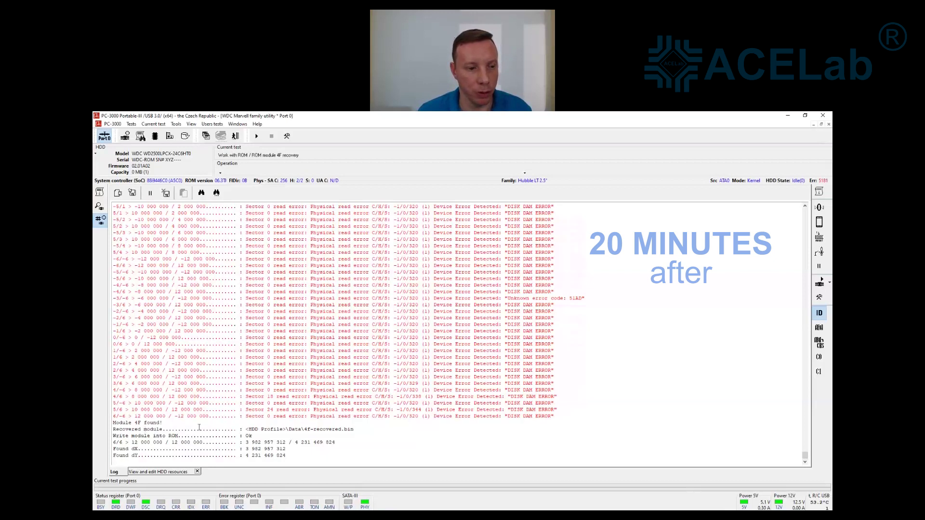
drag(114, 431, 357, 430)
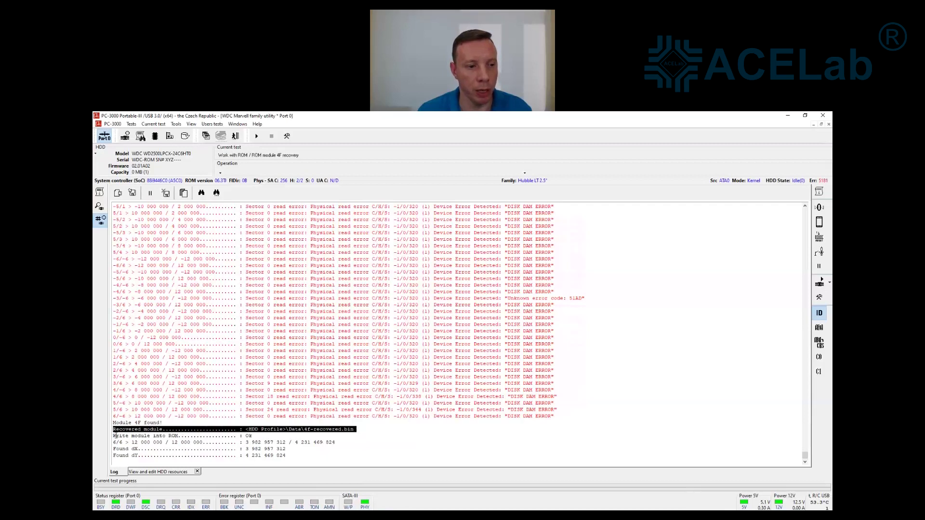
Check the ROM write entry in the recovery log, re-read ROM module 4F and examine its version bytes at row 0x010.
drag(114, 436, 255, 436)
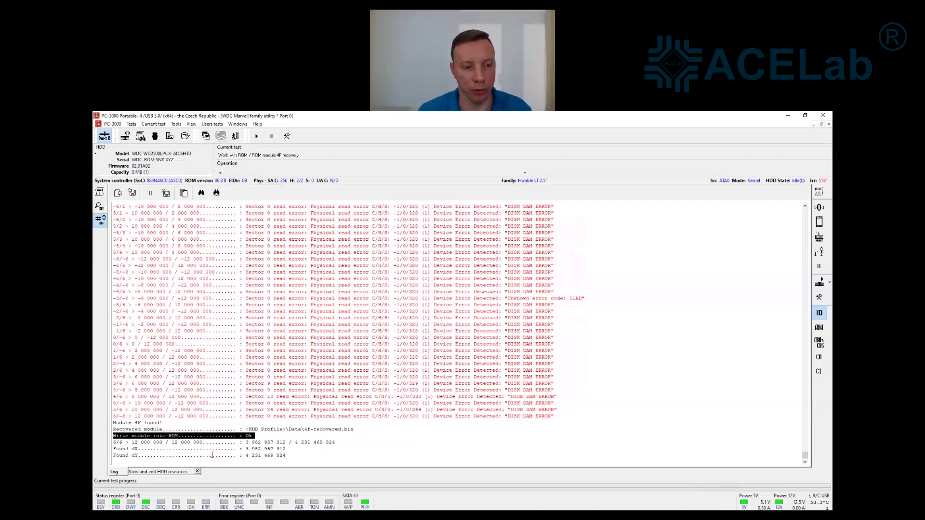
click(147, 474)
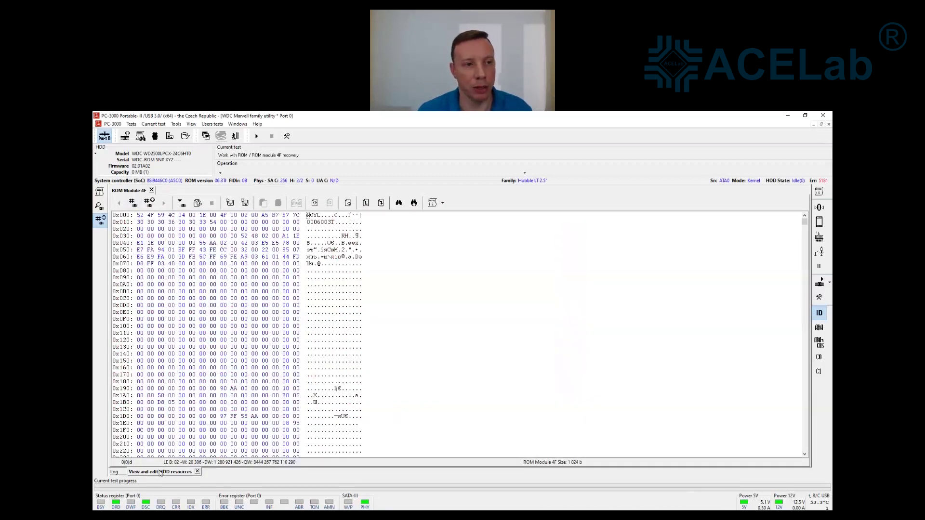
click(197, 203)
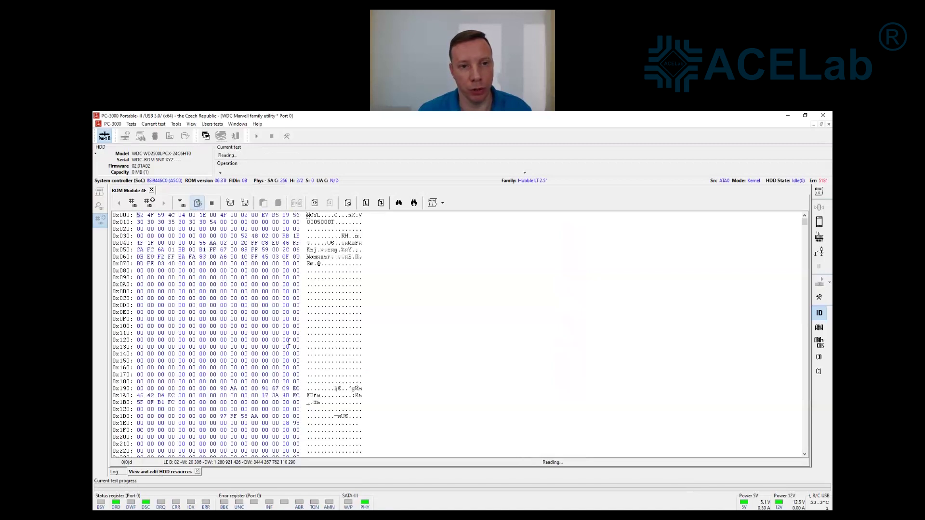
click(314, 222)
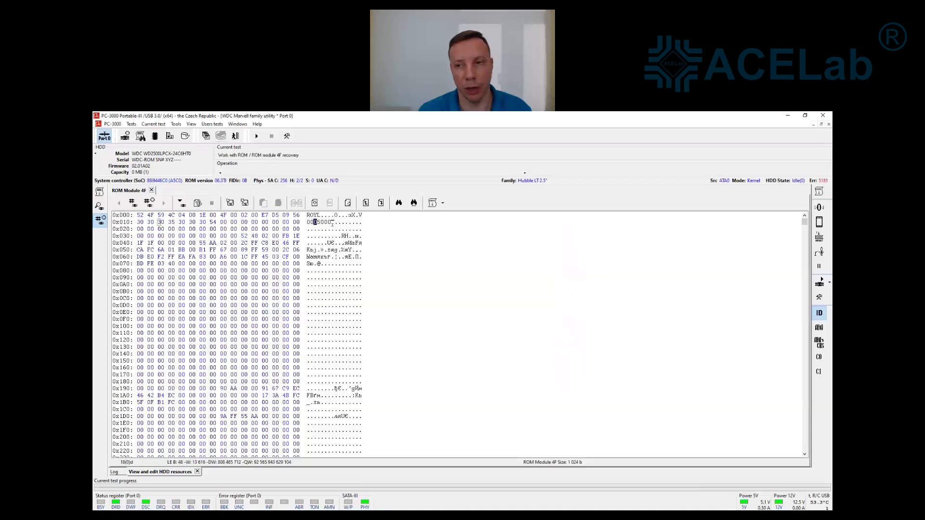
drag(332, 224, 337, 222)
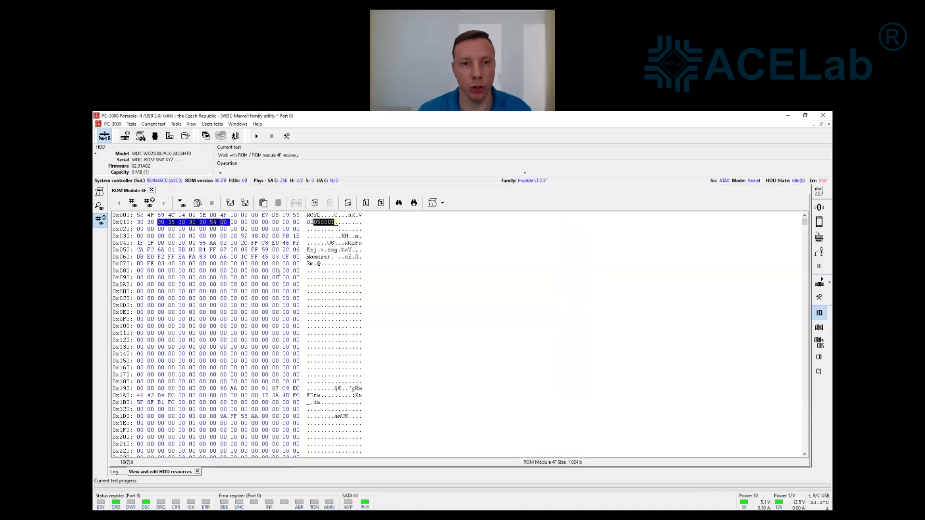
Examine the X and Y offsets of heads 0 and 1 in the parsed data of ROM module 4F.
click(432, 203)
click(410, 286)
click(418, 293)
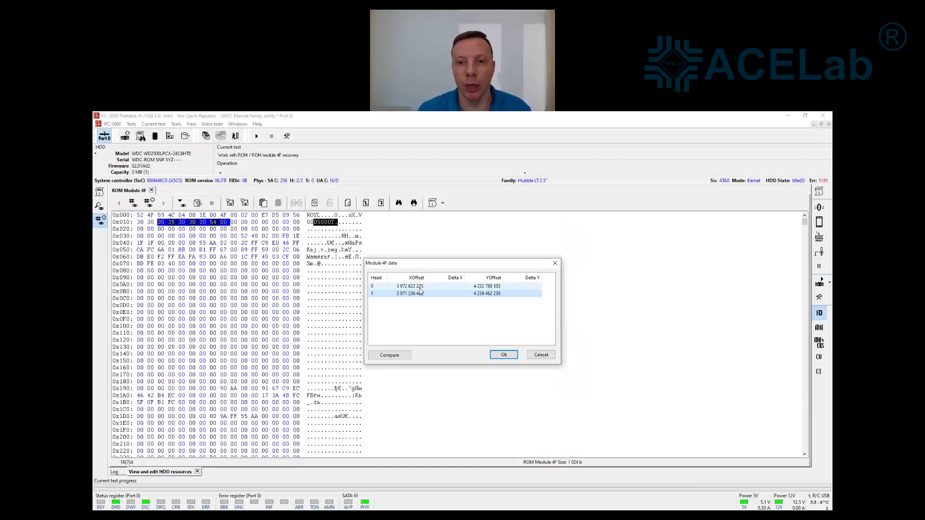
click(555, 263)
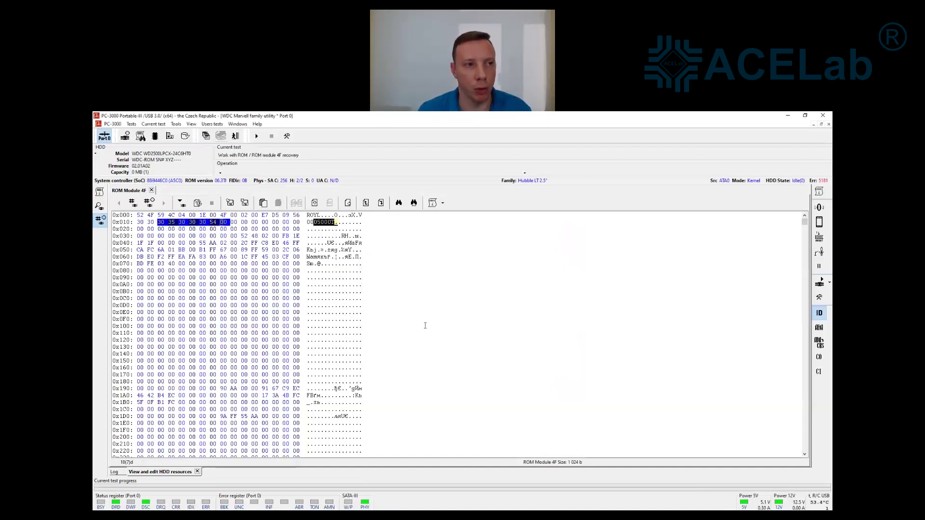
Load the LDR files into RAM from Data\SABackup\Modules\Copy 0 of the Hubble LT 06.3TJ WD2500LPCX-24C6HT0-02-01A02 profile.
click(107, 140)
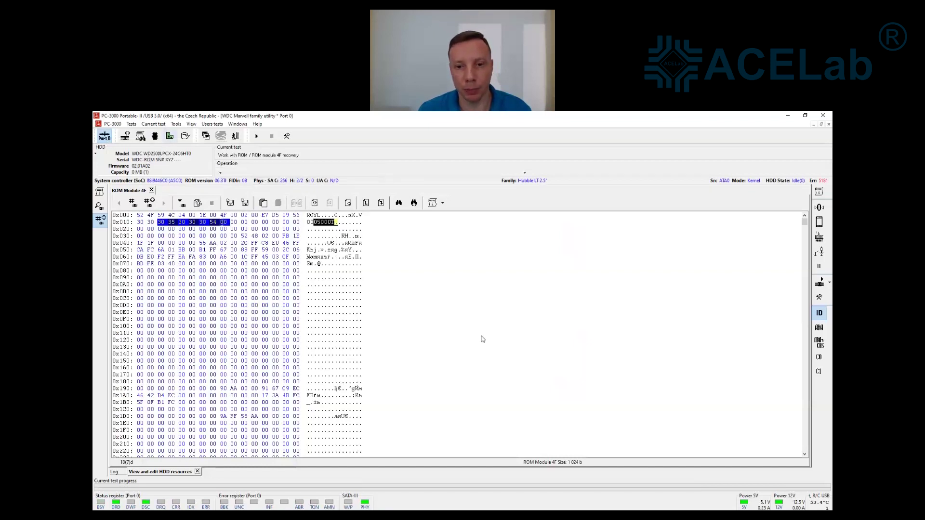
click(170, 137)
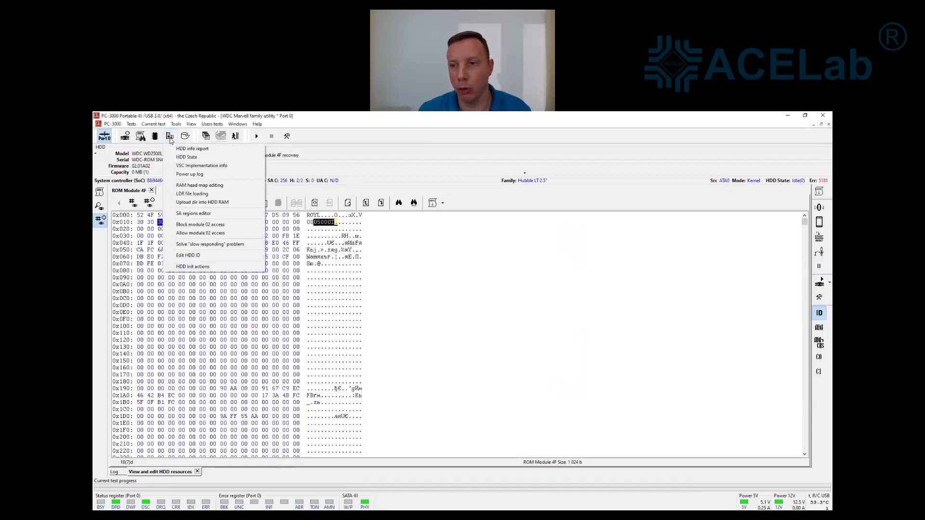
click(175, 194)
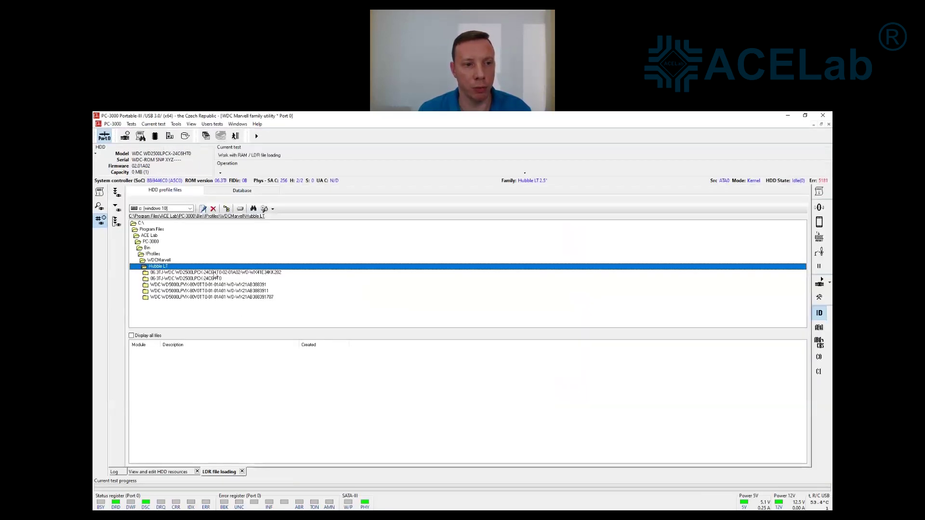
click(215, 273)
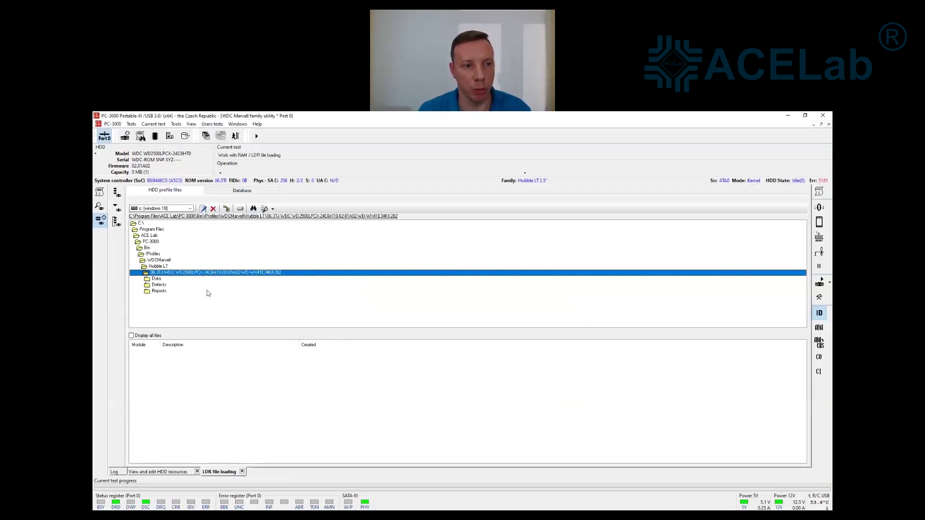
click(155, 279)
click(161, 291)
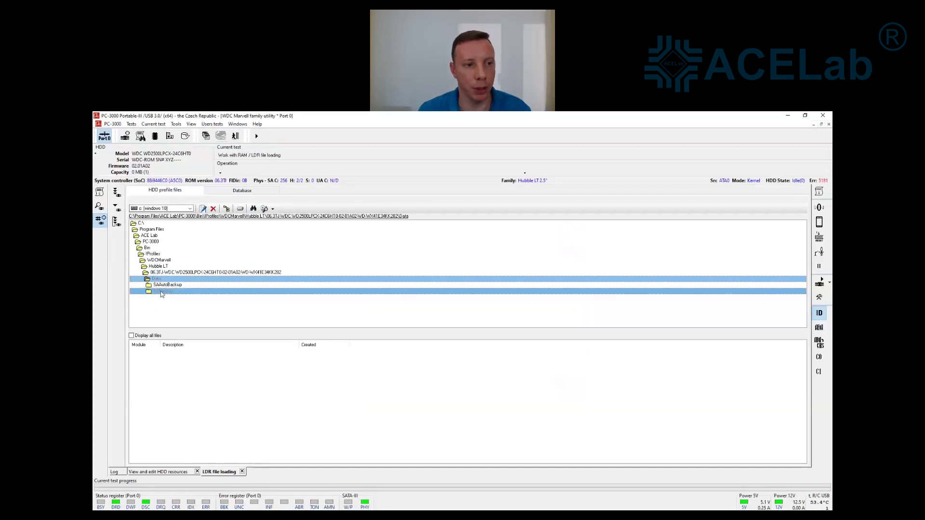
click(166, 292)
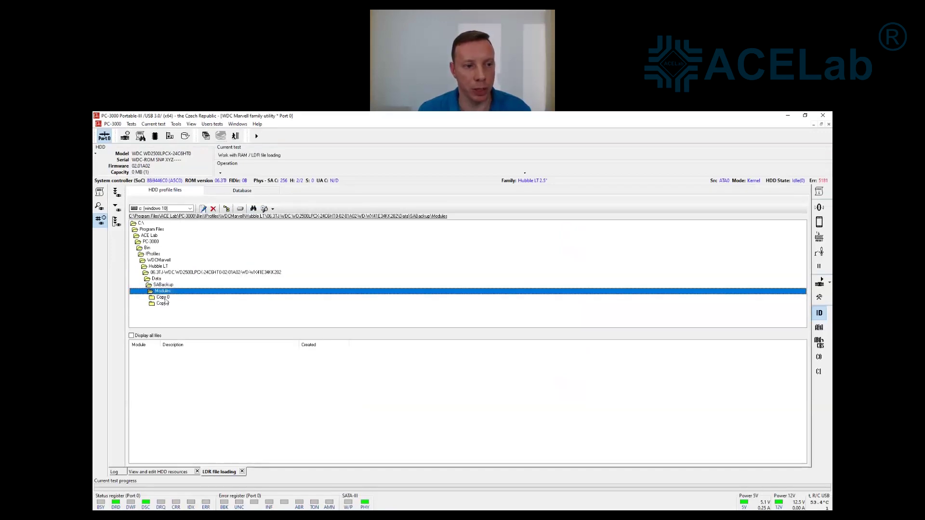
click(163, 297)
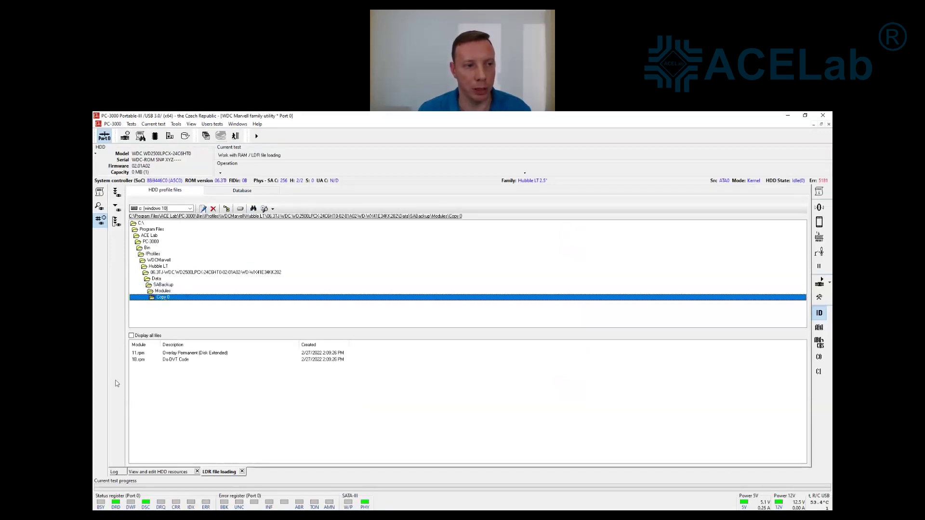
click(116, 193)
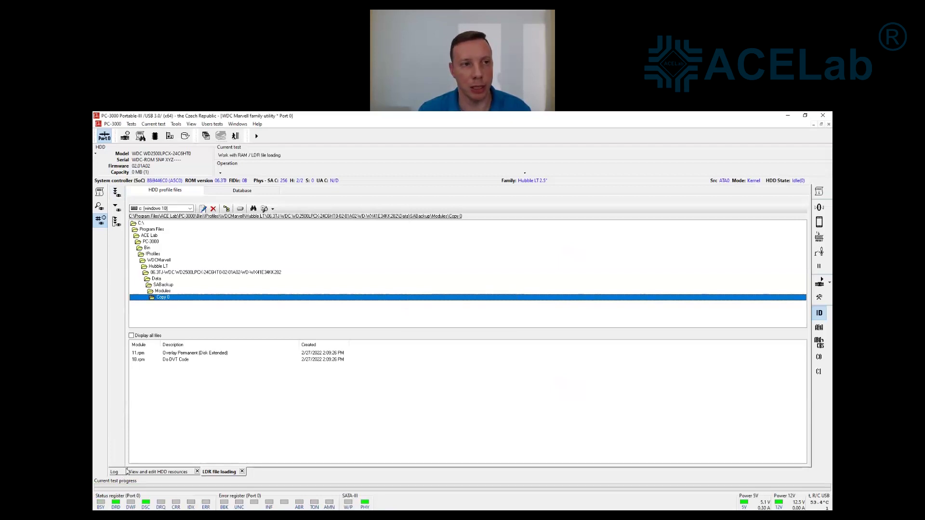
Start a ROM build from SA data, reading only the ROM modules without code sections, and check each module's source area.
click(154, 137)
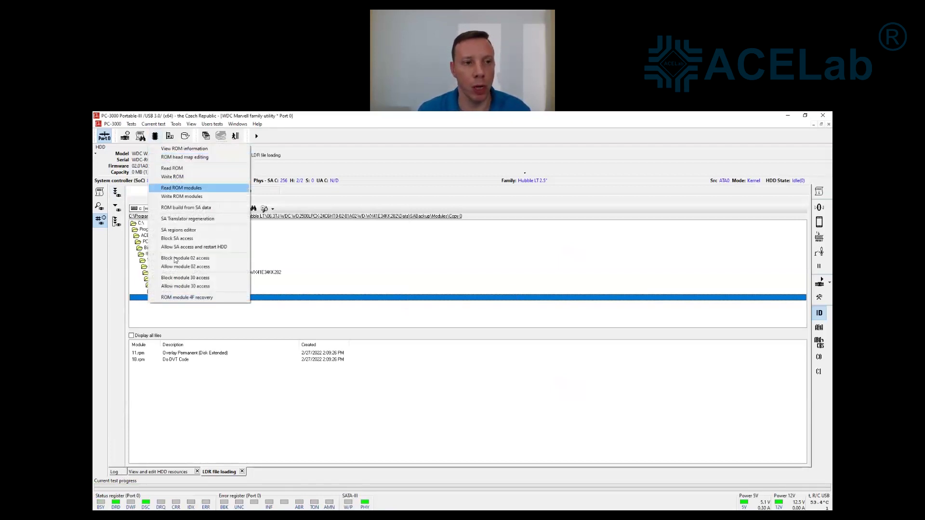
click(175, 210)
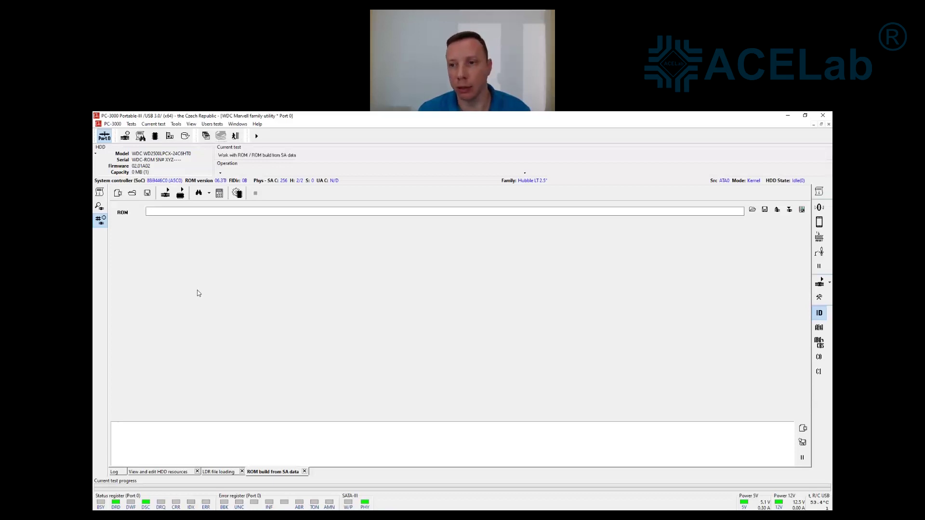
click(165, 194)
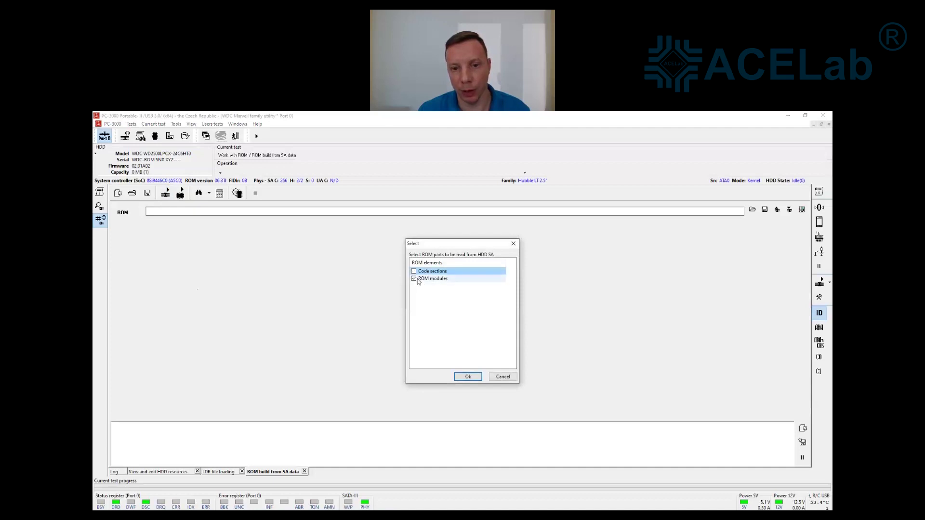
click(468, 376)
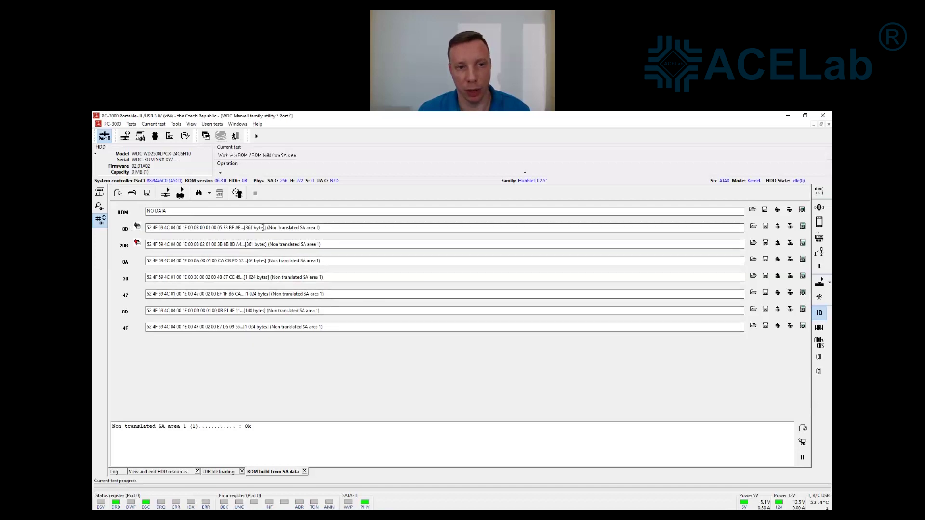
drag(268, 228, 317, 228)
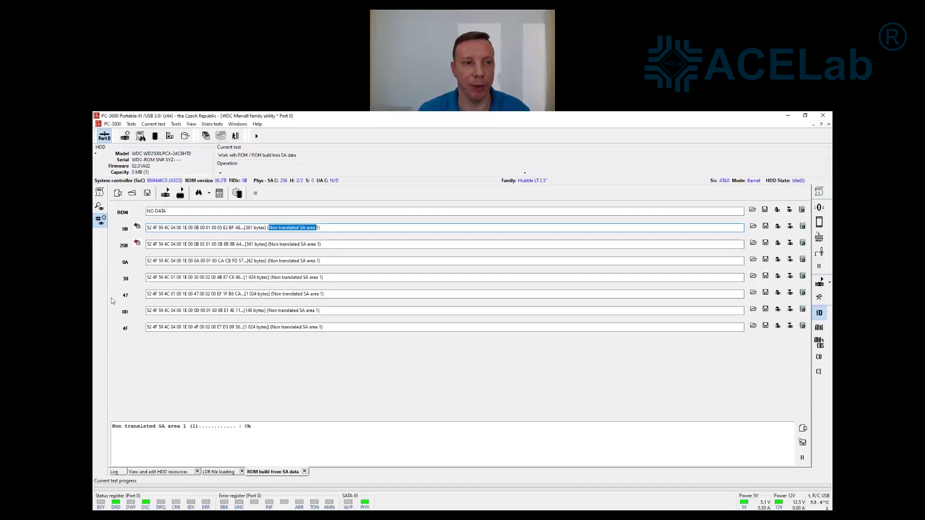
click(174, 211)
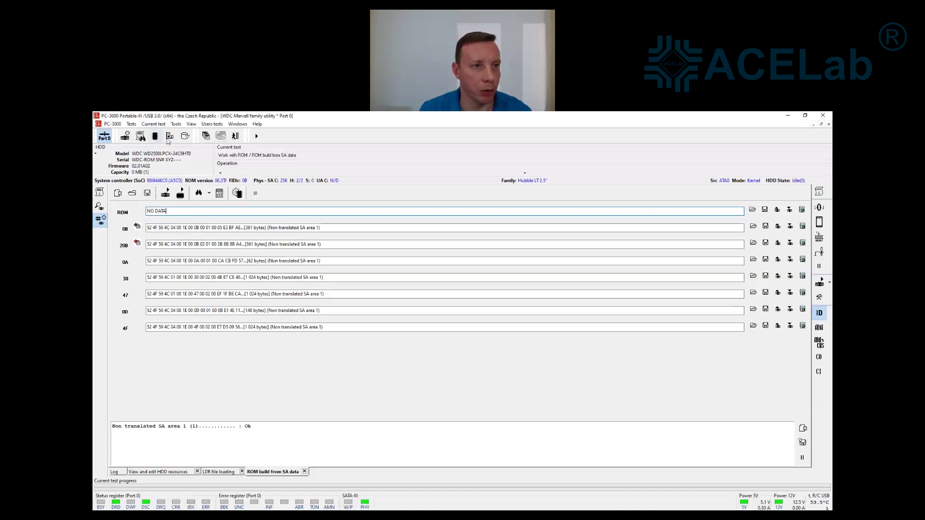
Search the SA for modules by ABA from 0 over 177419 sectors, without nested modules, saving the SA image, and stop partway.
click(176, 124)
mouse_move(270, 133)
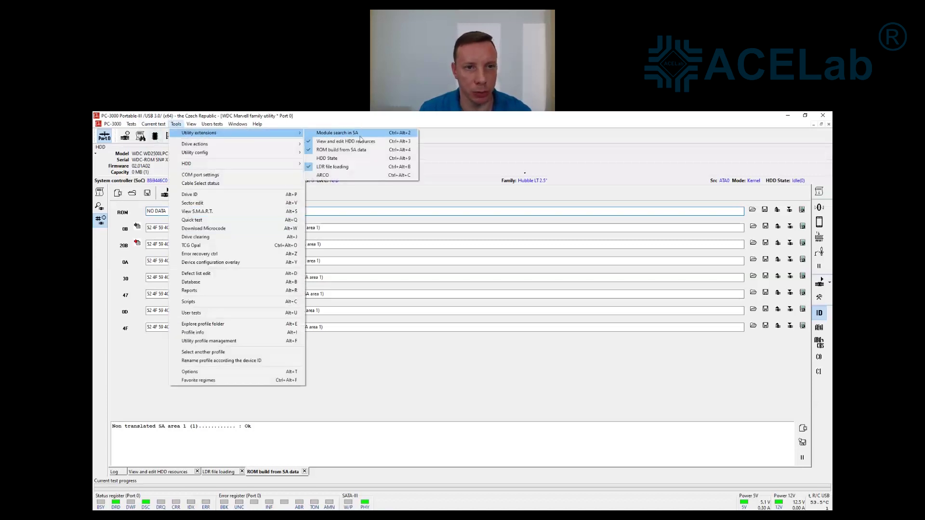
click(359, 134)
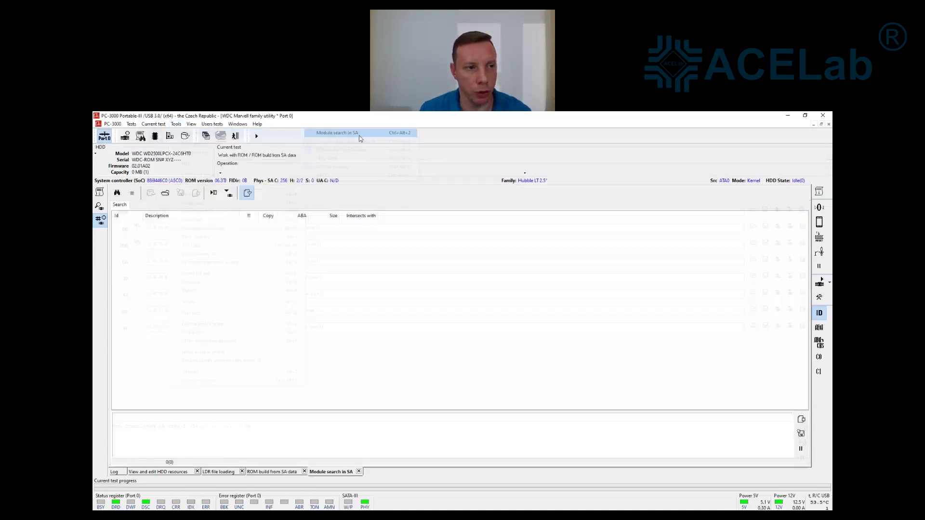
click(117, 193)
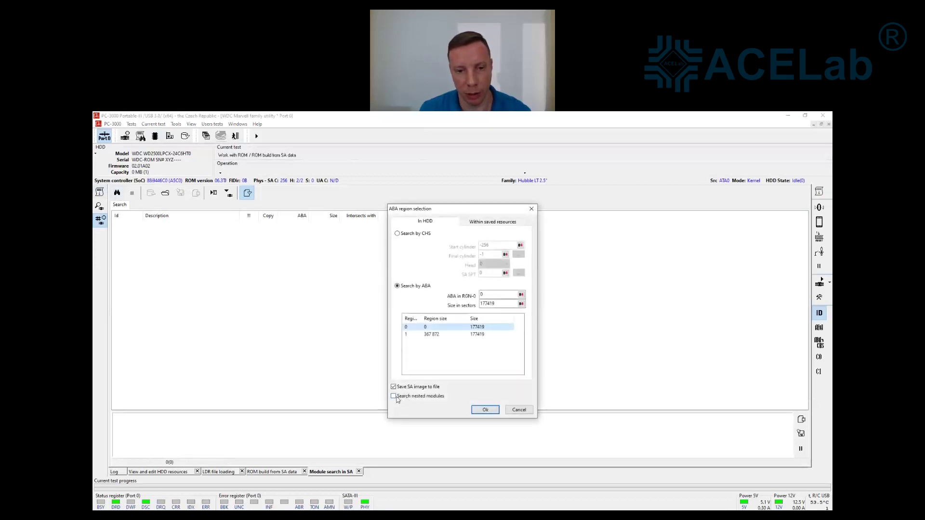
click(485, 410)
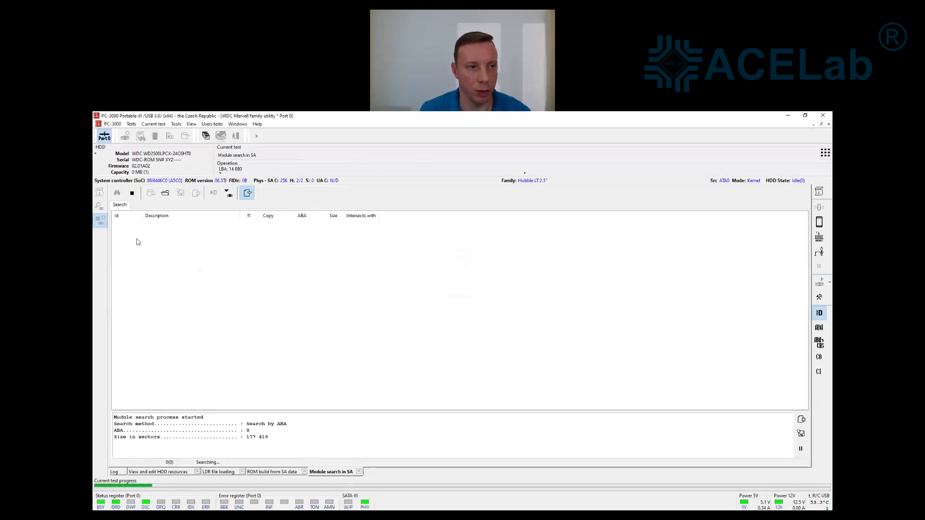
click(132, 193)
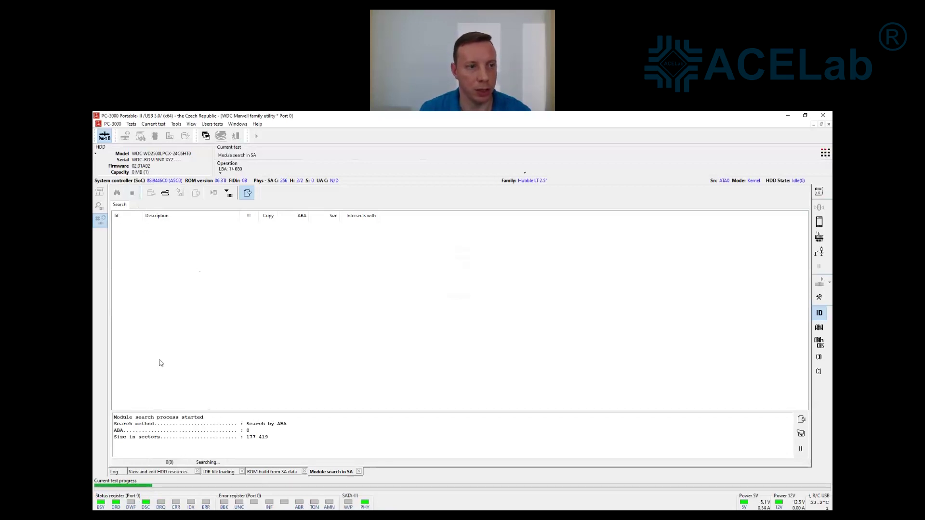
Sort the found modules by ID and open module 109, the Flash Binary file, for viewing.
click(125, 215)
scroll(158, 339, down, 10)
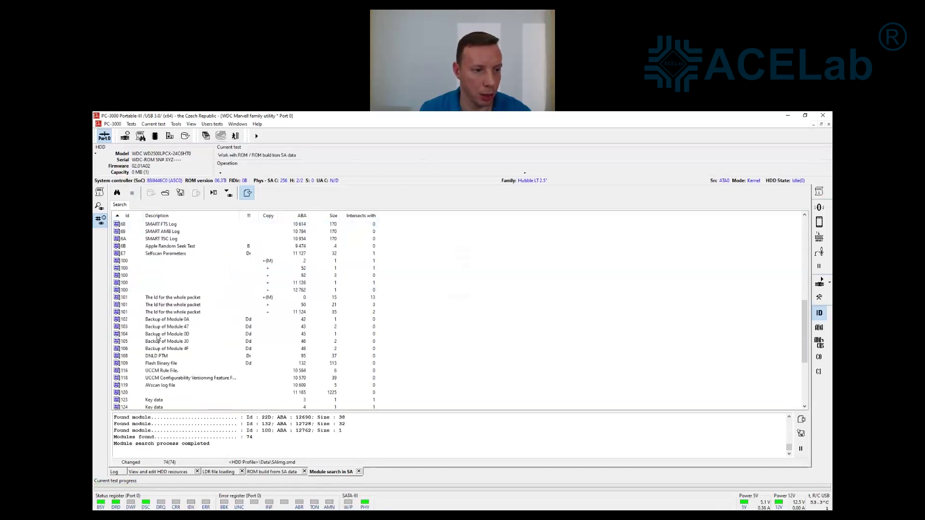
click(128, 364)
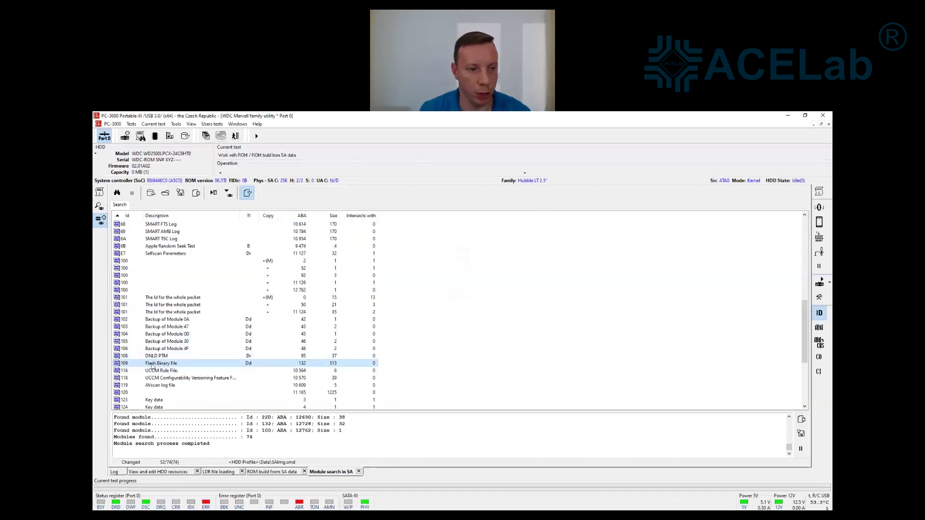
double_click(162, 364)
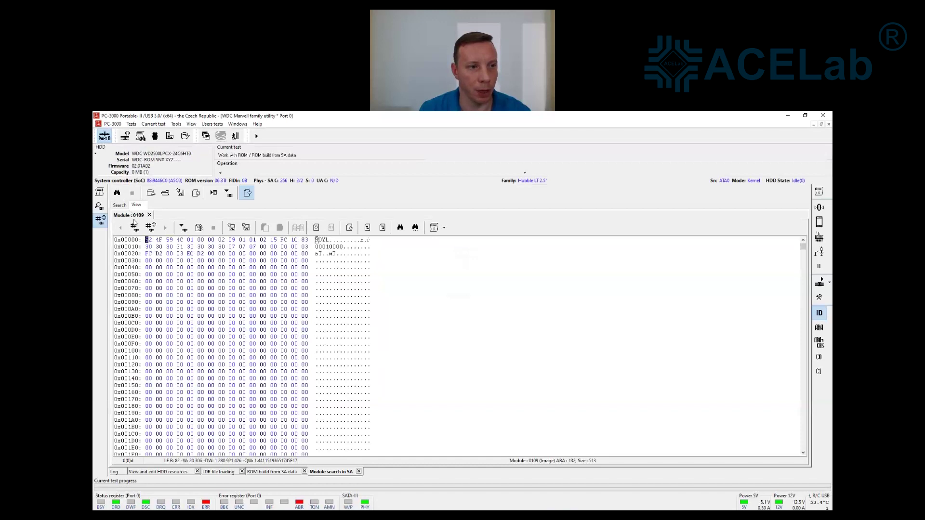
click(120, 206)
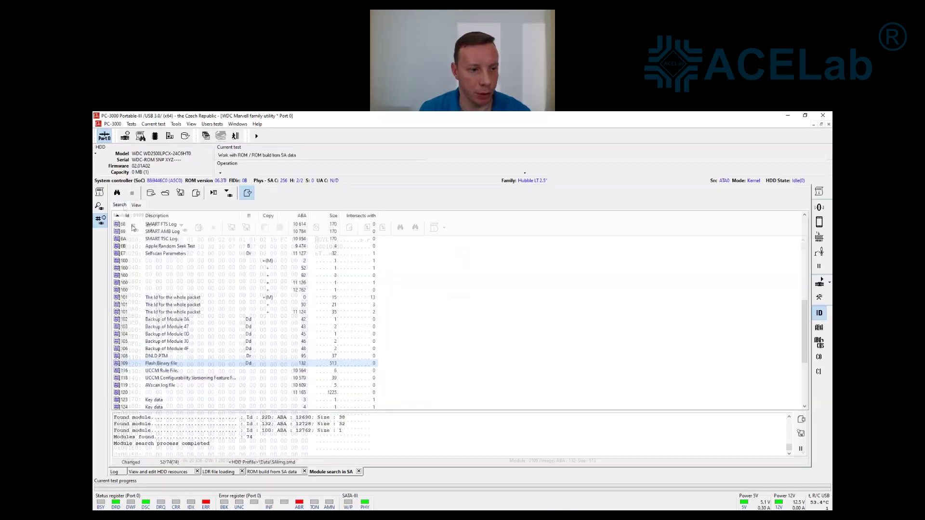
double_click(165, 366)
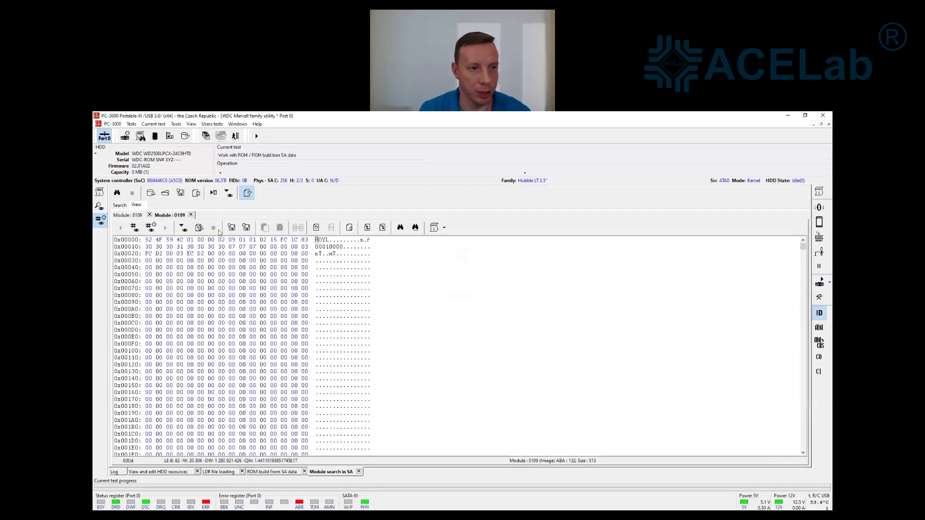
Save module 109 over the existing 109.rpm in the drive profile's Data folder and return to the ROM build from SA data.
click(231, 227)
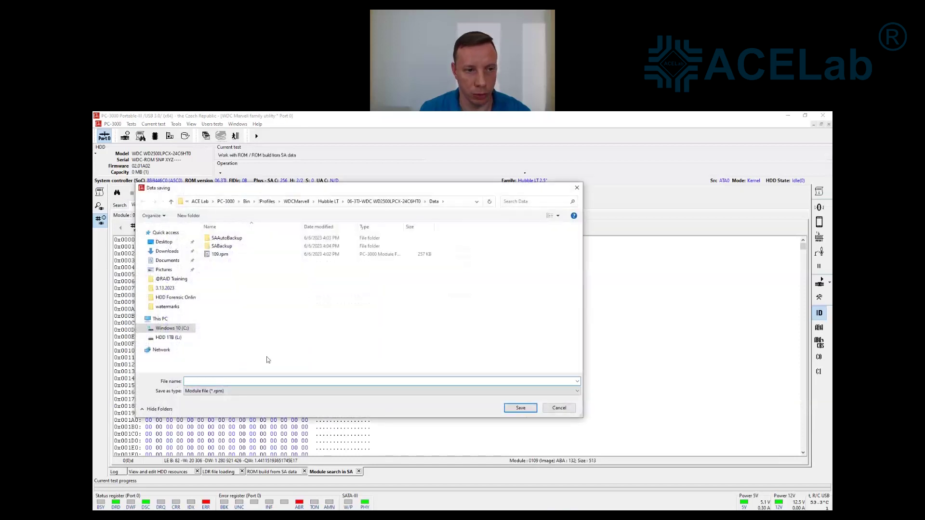
click(235, 255)
click(520, 408)
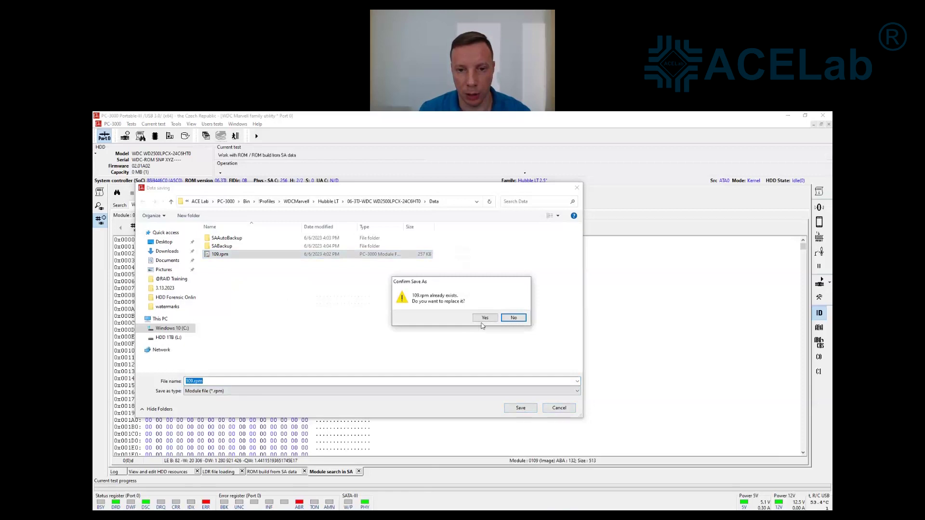
click(484, 318)
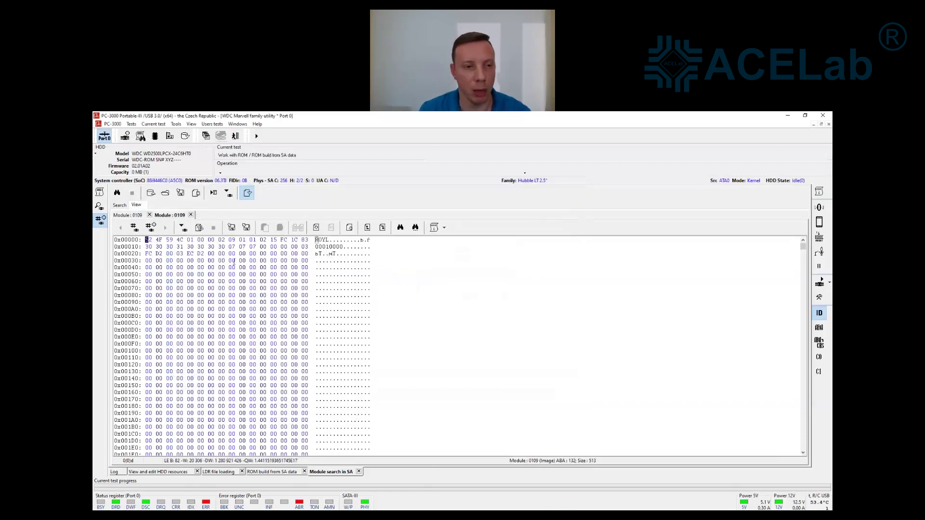
click(261, 473)
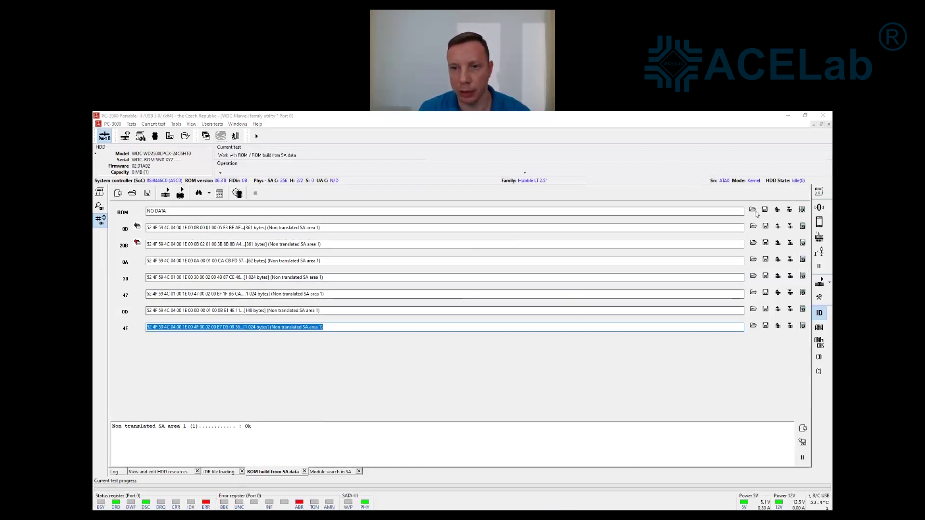
Load 109.rpm from the drive profile's Data folder as the ROM source, using only its code sections and not its ROM modules.
click(117, 193)
click(218, 262)
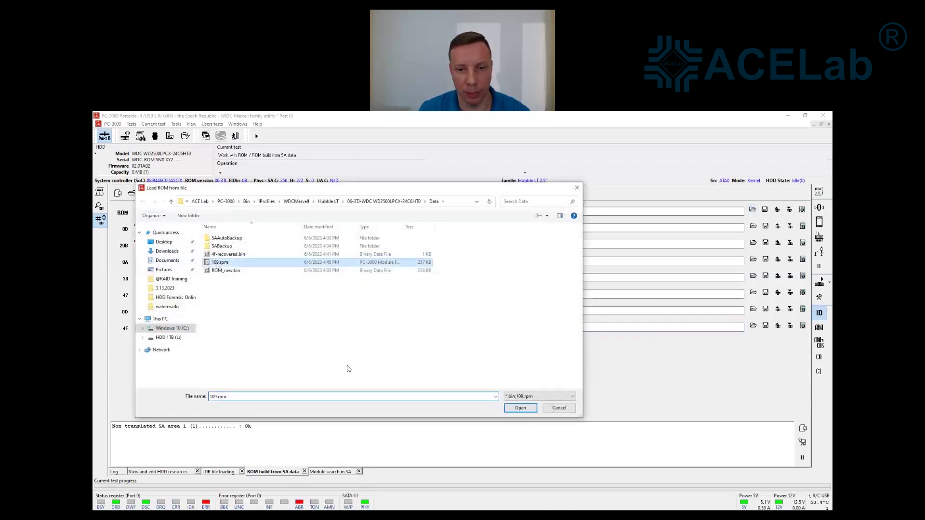
click(520, 408)
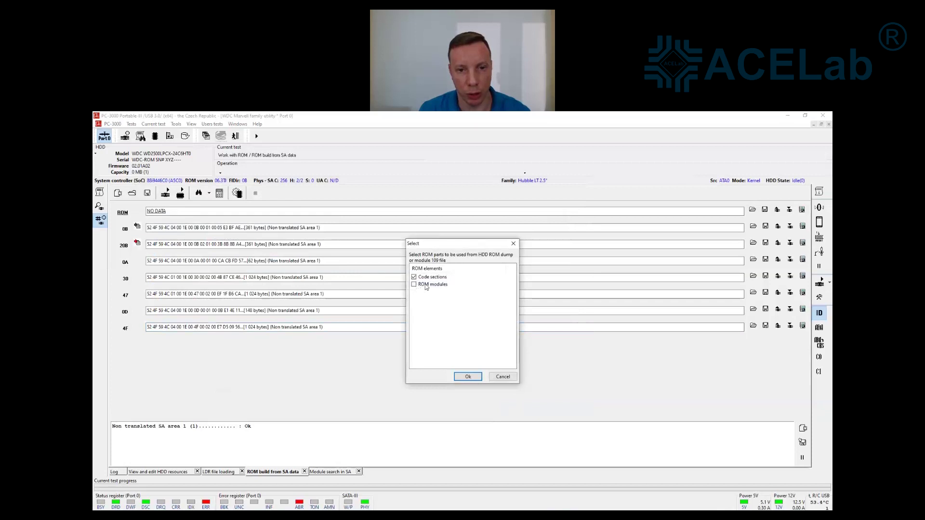
click(466, 378)
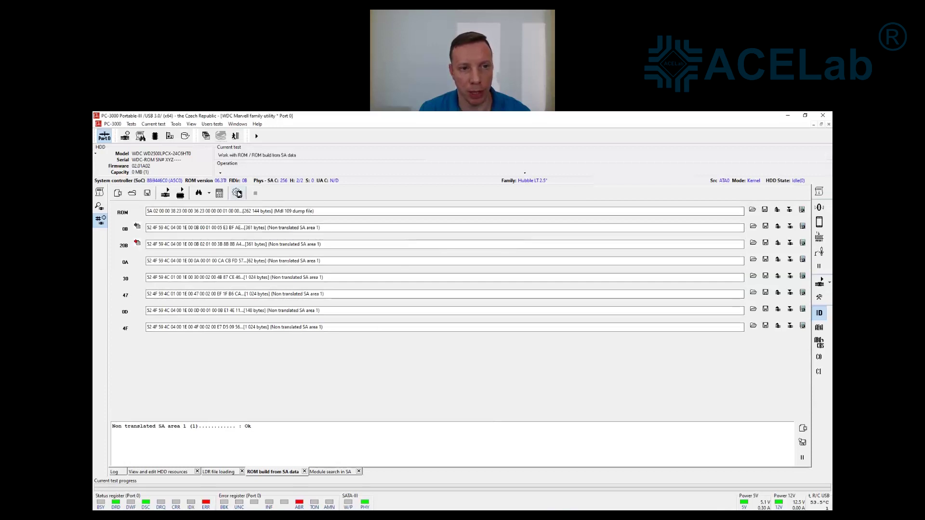
Build the ROM from the loaded parts and save it over the existing ROM_new.bin in the profile's Data folder.
click(239, 194)
double_click(248, 263)
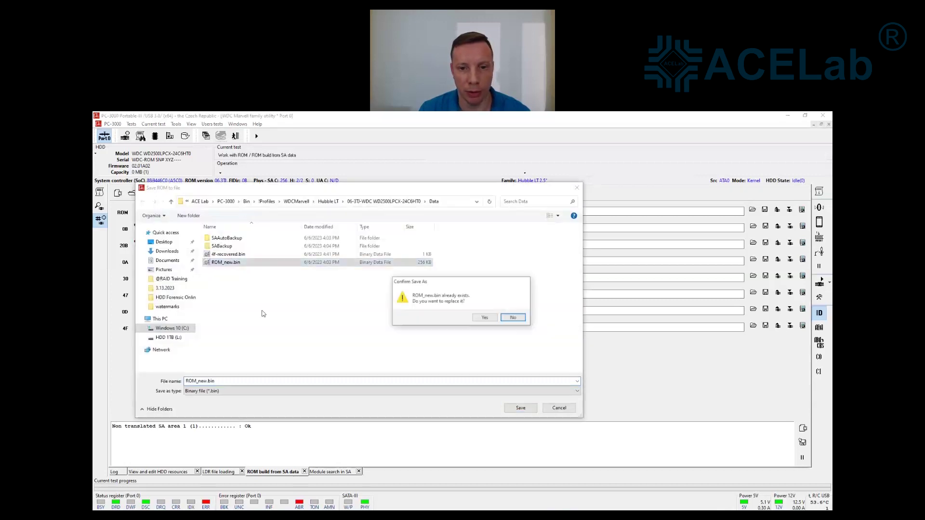
click(485, 318)
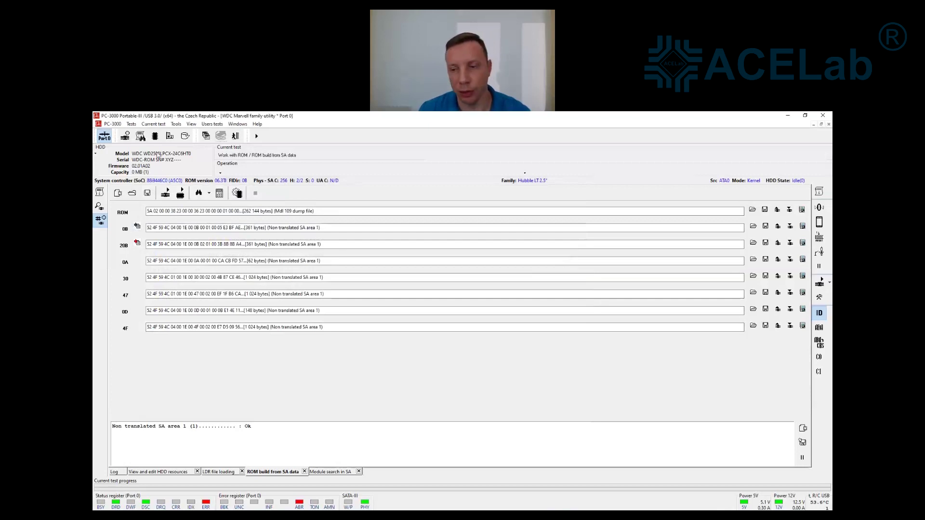
Write ROM_new.bin from the HDD profile's Data folder to the drive without blocking SA access, and check the write log.
click(155, 137)
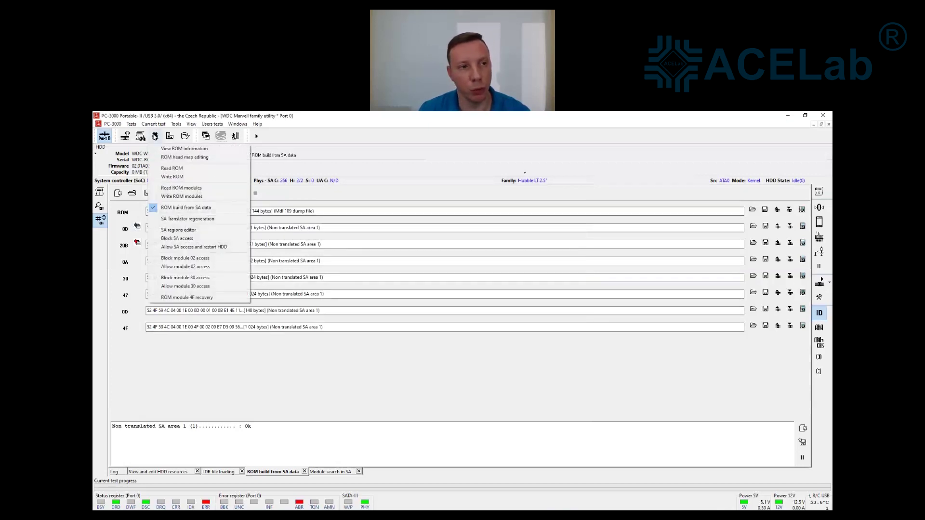
click(171, 176)
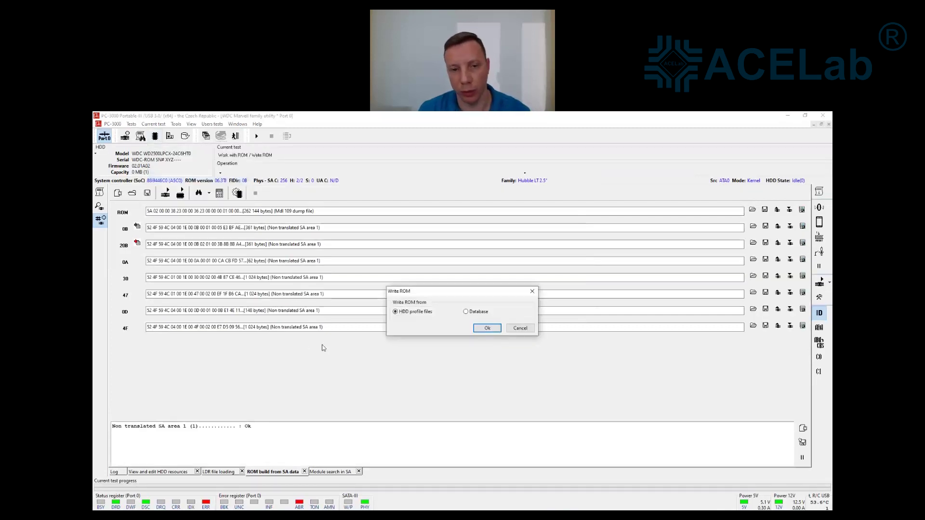
click(487, 328)
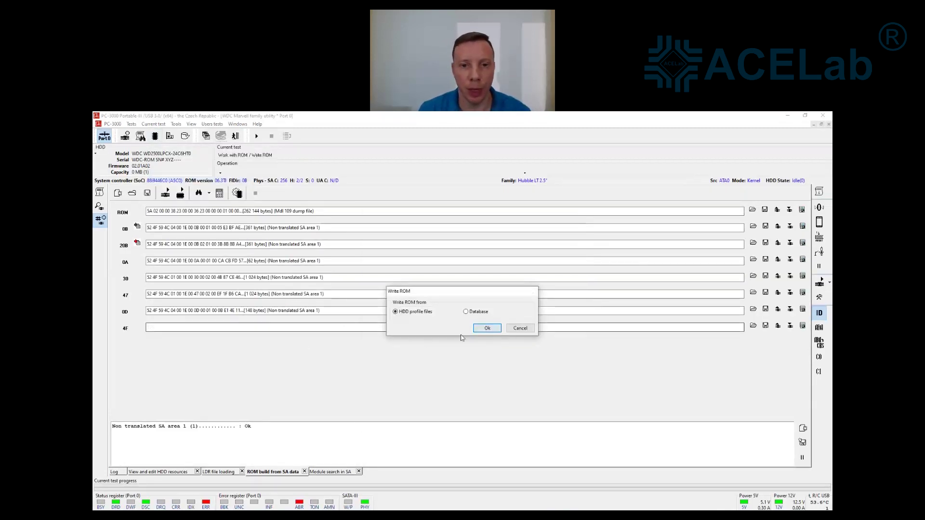
click(444, 285)
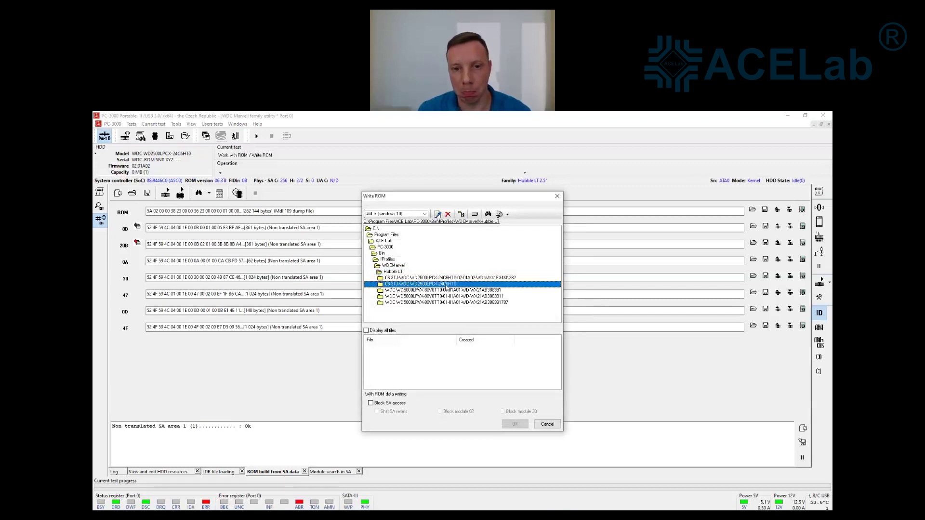
double_click(446, 285)
double_click(392, 285)
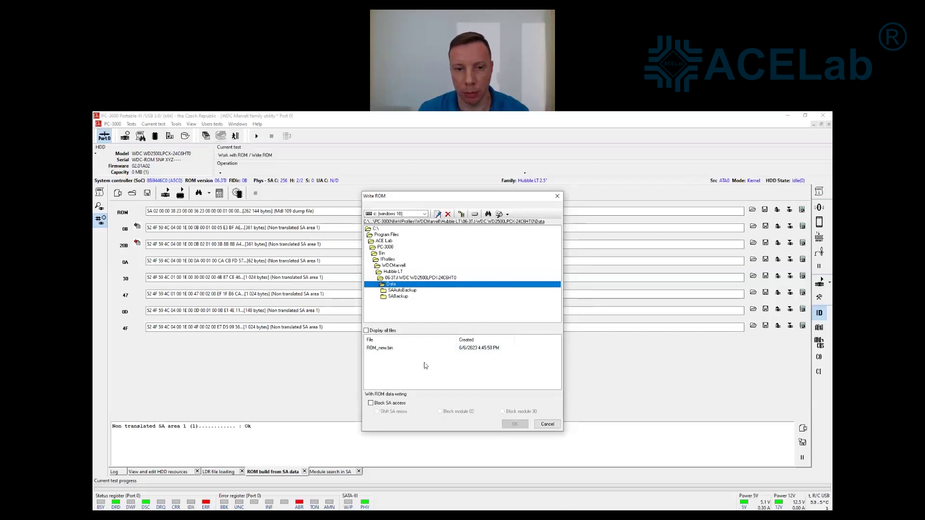
click(379, 349)
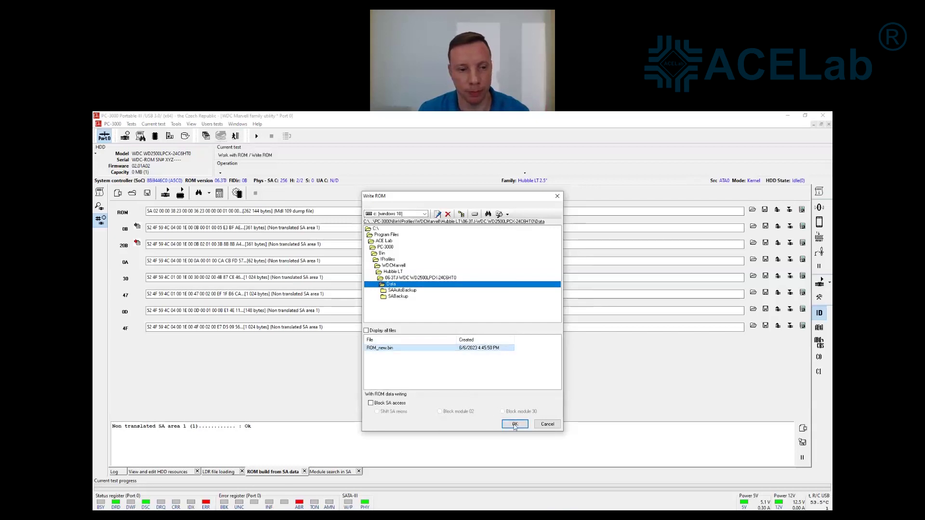
click(515, 424)
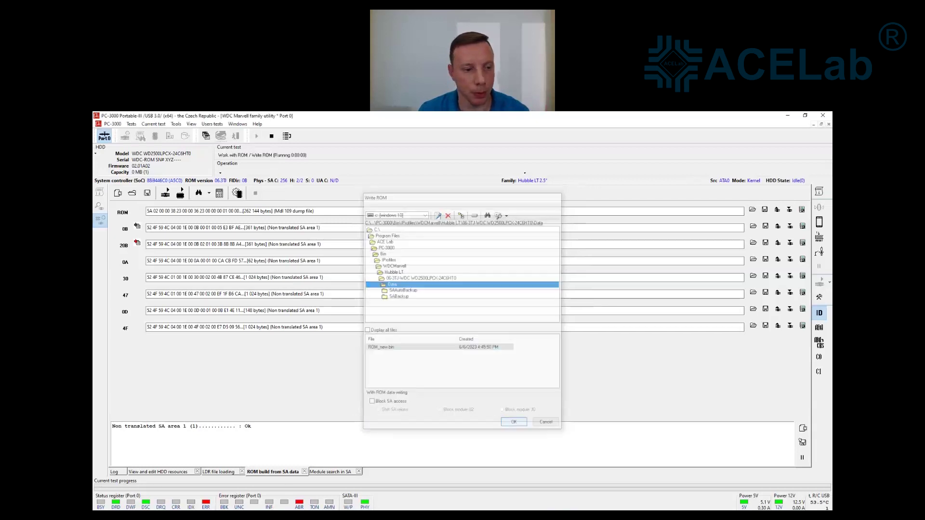
click(119, 474)
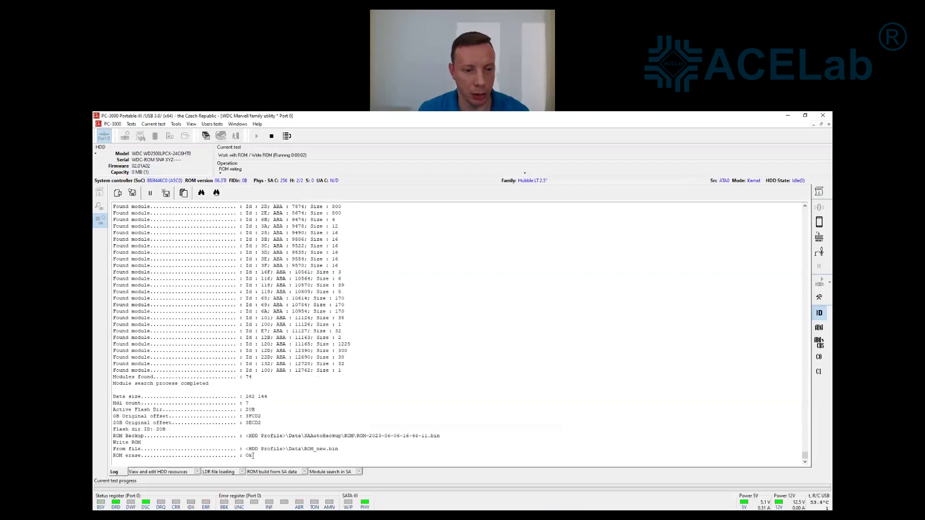
double_click(120, 450)
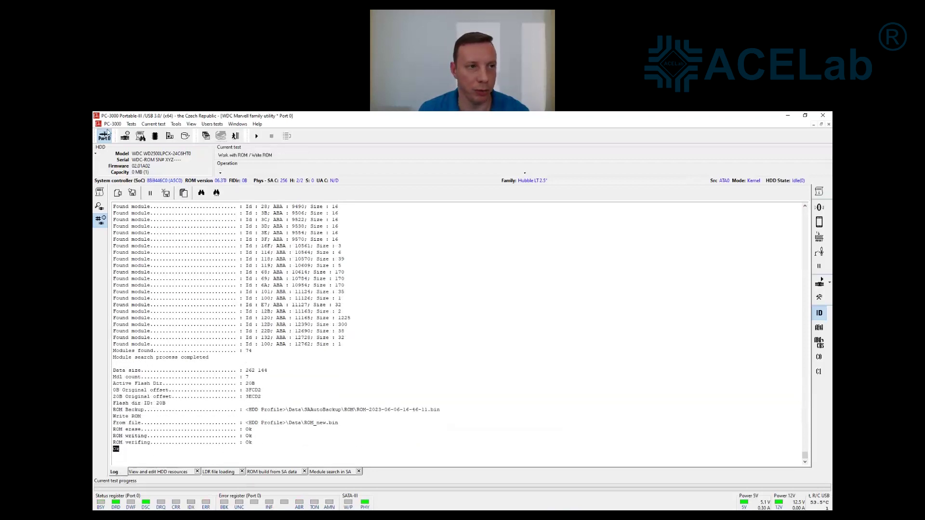
Power-cycle the drive, refresh its ID and switch the utility to normal mode.
click(105, 138)
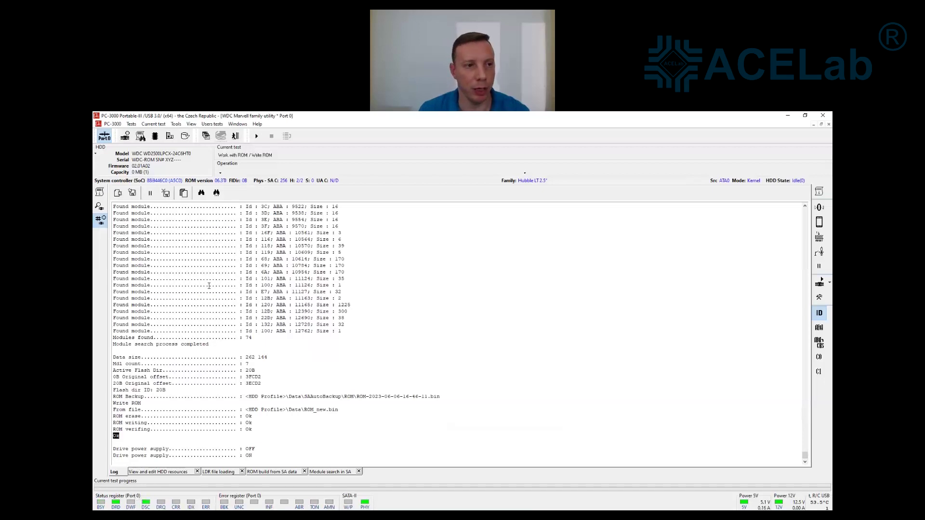
right_click(206, 167)
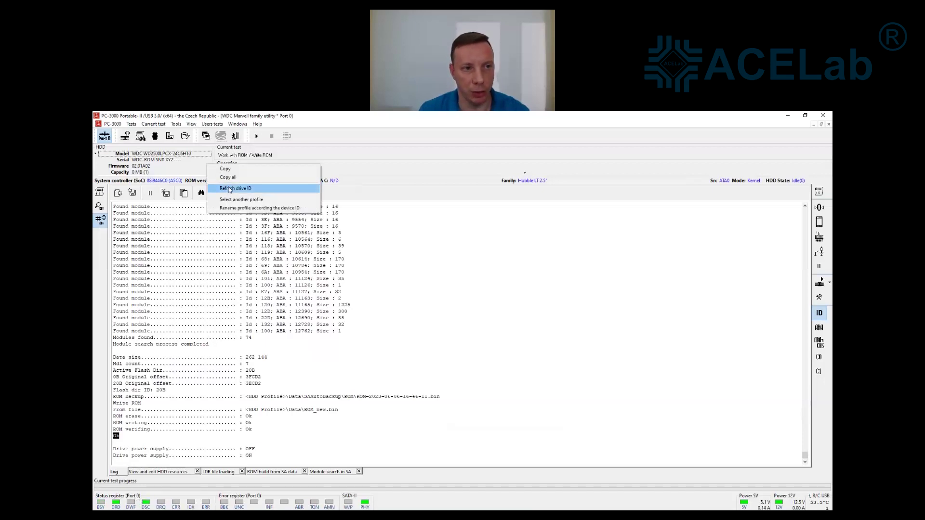
click(230, 188)
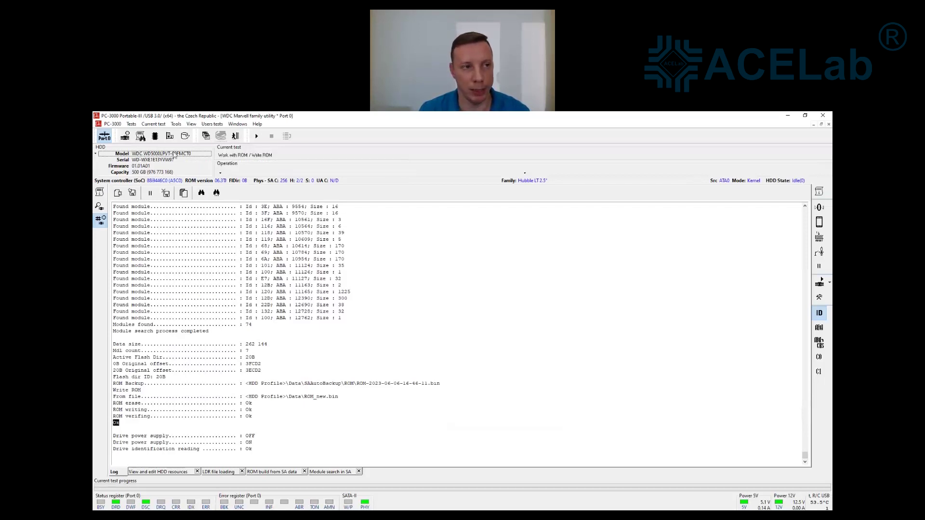
click(125, 137)
click(448, 320)
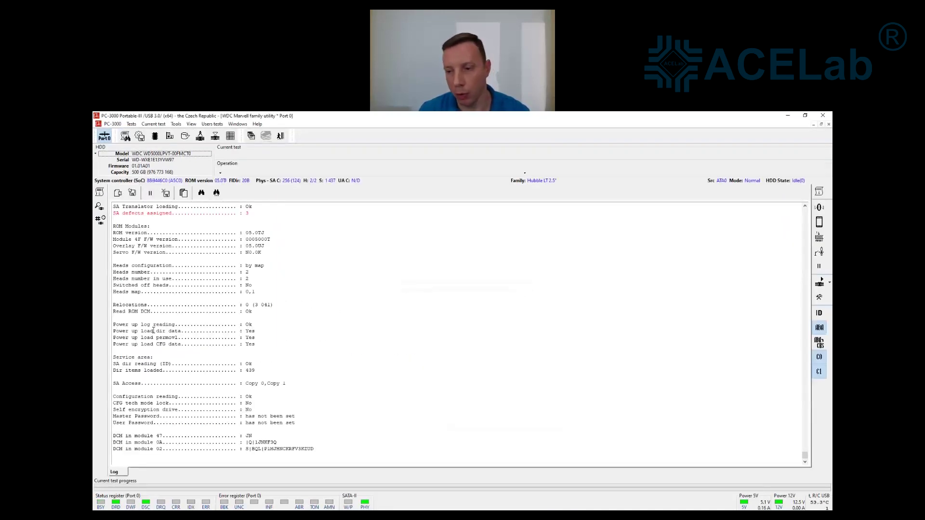
Back up the drive's modules, including hidden ones, to the profile's SABackup folder, overwriting existing files, and stop partway.
click(140, 136)
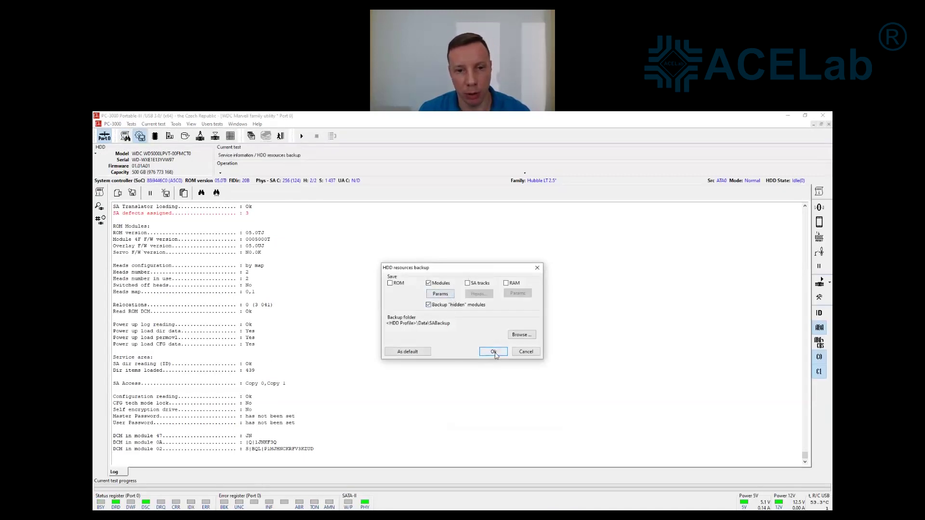
click(494, 352)
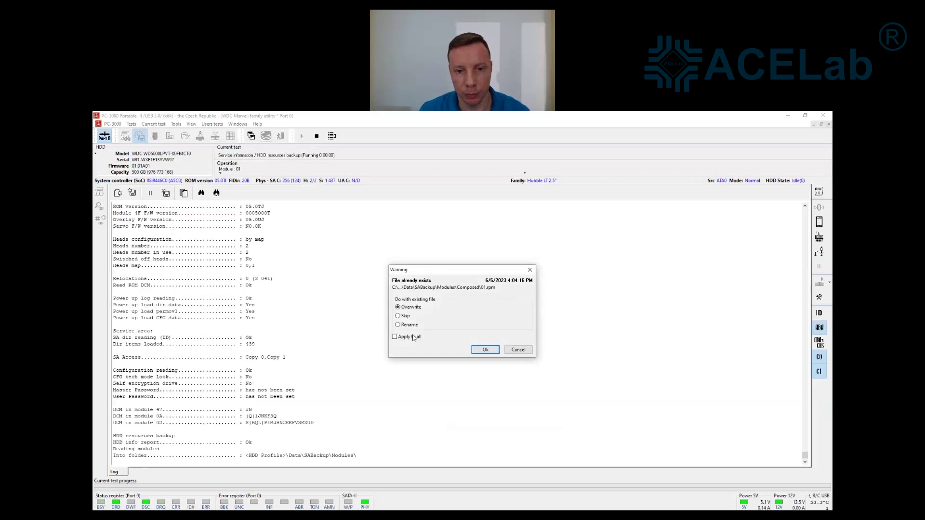
click(484, 351)
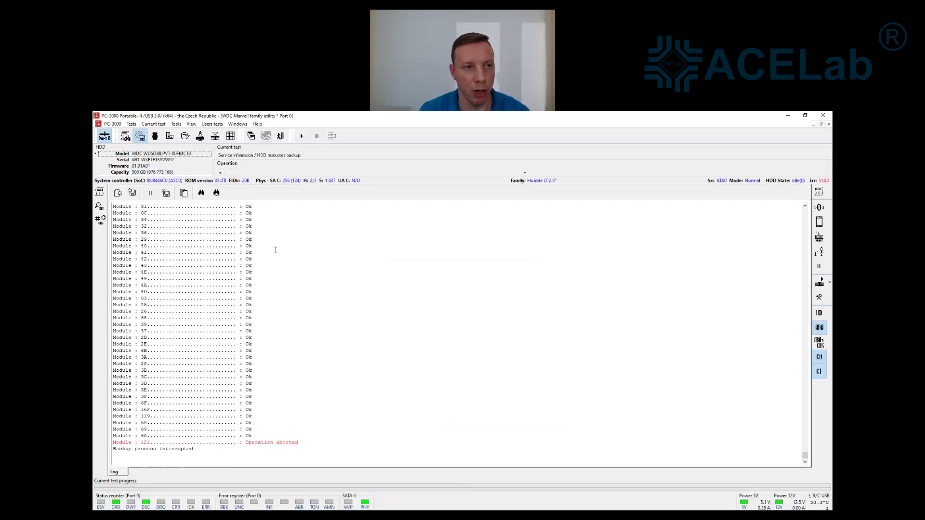
View the drive's last sector and its first sector at LBA 0 in Sector edit to check user data access.
click(176, 124)
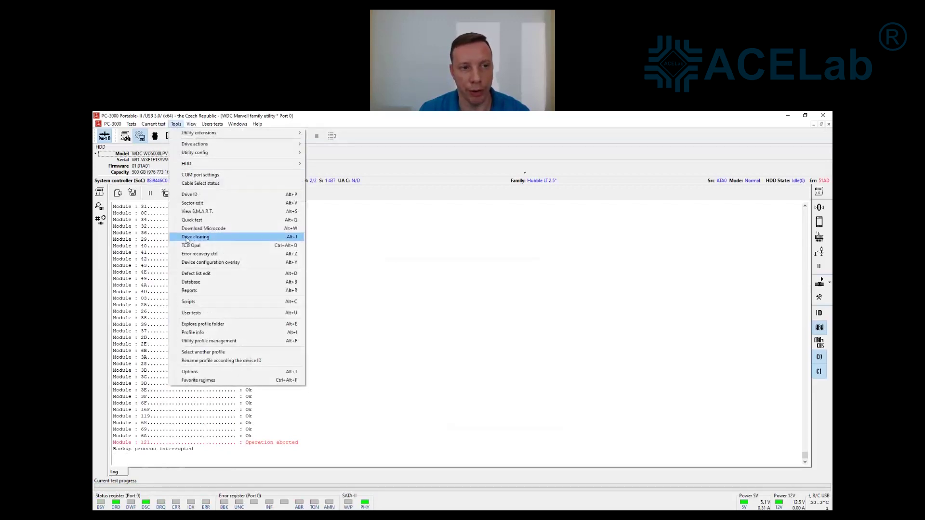
click(193, 203)
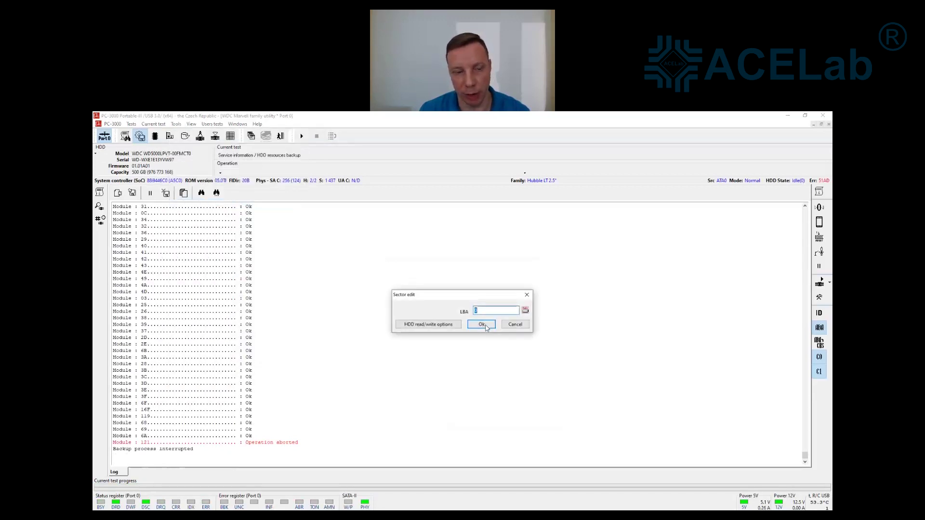
click(485, 326)
click(206, 192)
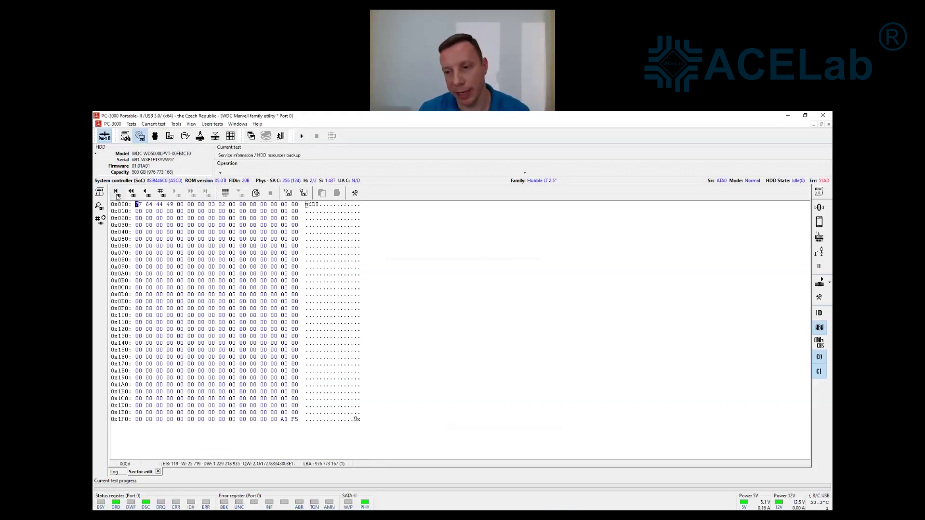
click(116, 193)
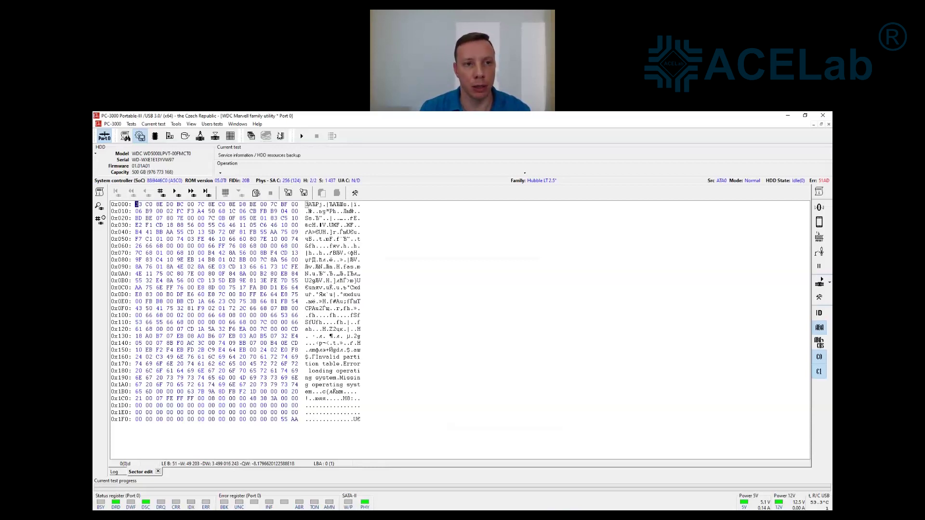
Exit the WDC Marvell utility, power off the drive and launch the Seagate F3 Architecture utility.
click(281, 136)
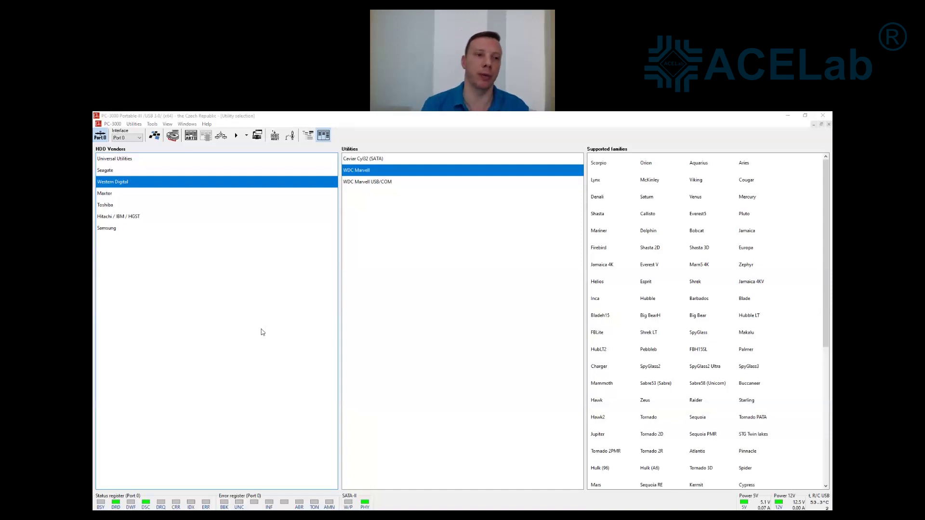
click(101, 138)
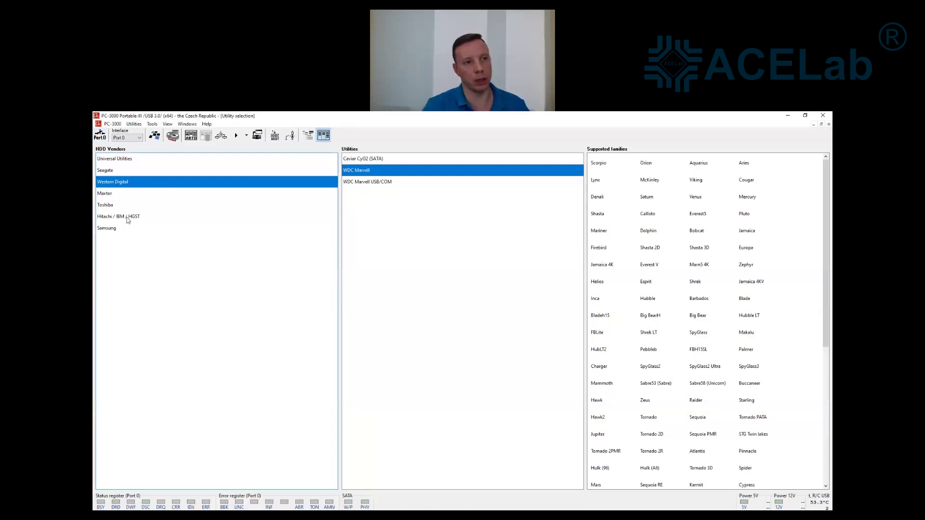
click(106, 171)
double_click(379, 171)
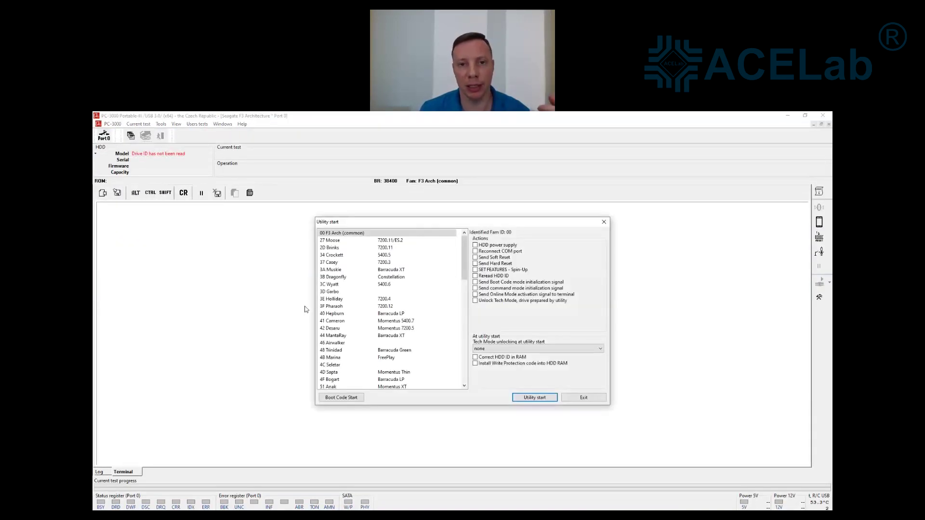
Start the utility for the AD V11X BarraCuda Compute family with the drive powered on and Tech Mode unlocked.
drag(465, 258, 466, 378)
click(354, 372)
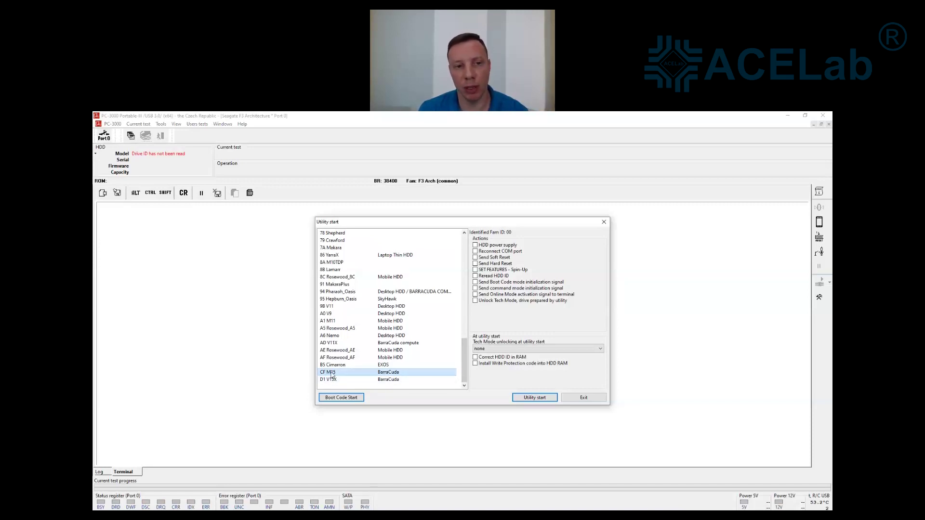
click(333, 321)
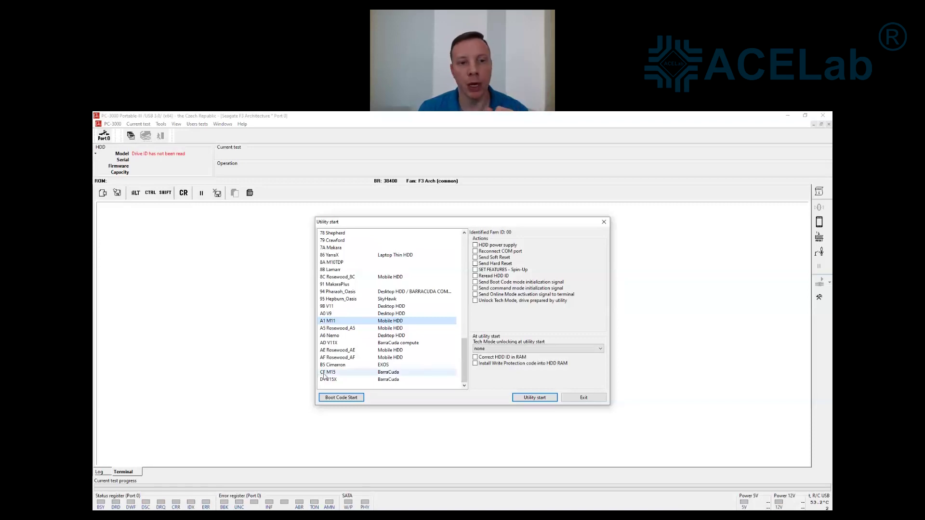
click(329, 374)
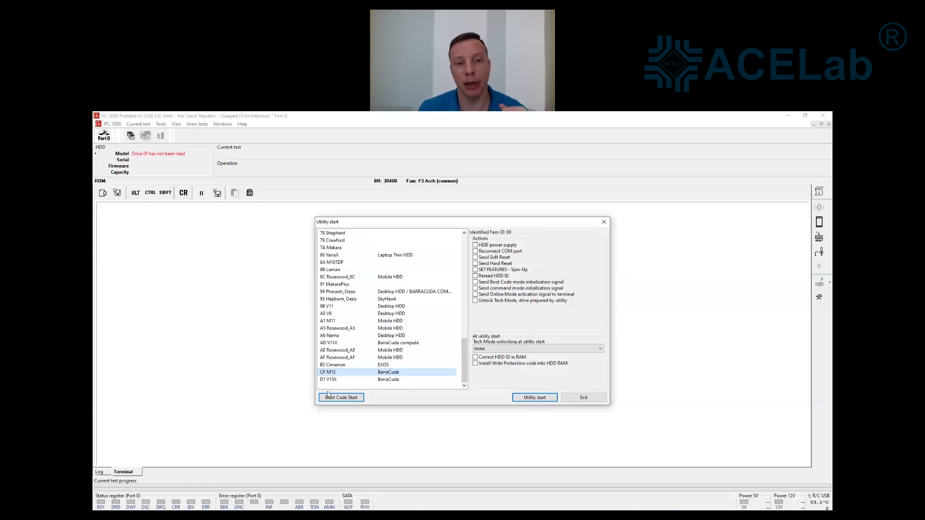
click(329, 380)
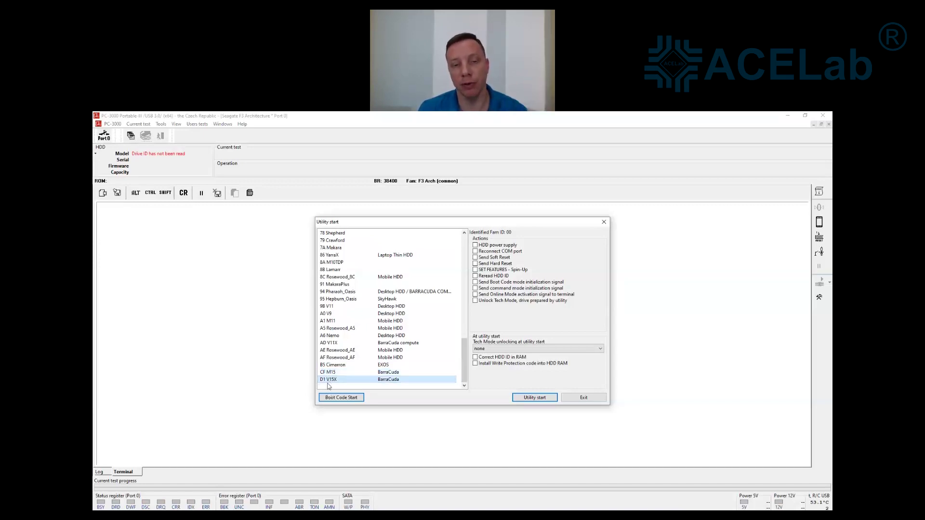
click(334, 343)
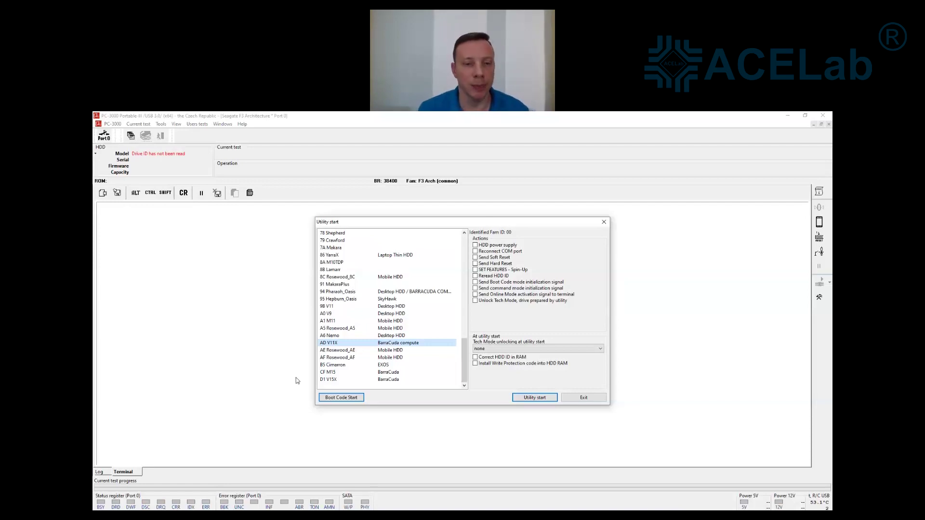
click(487, 245)
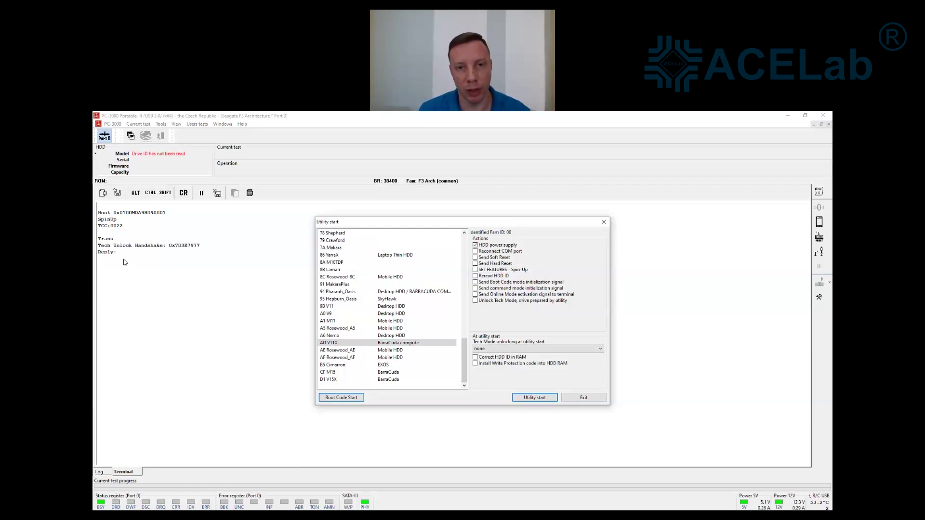
click(476, 301)
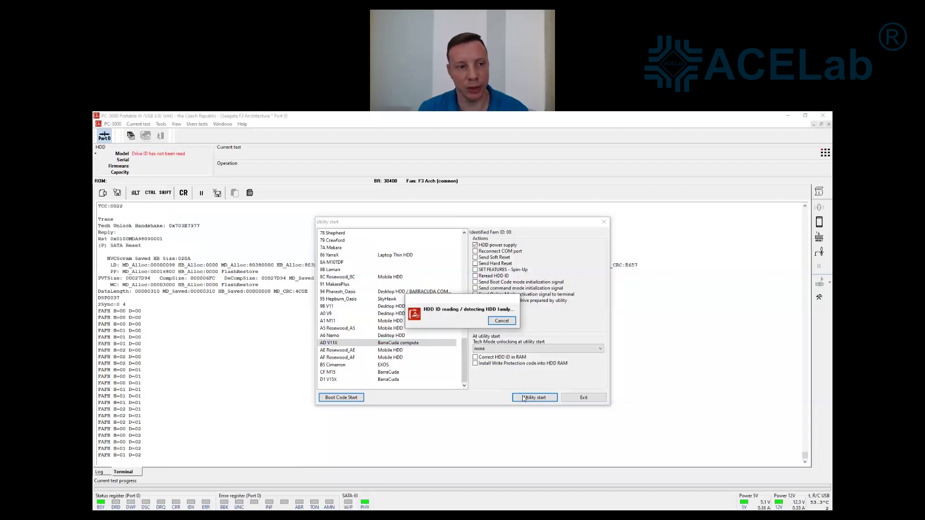
Finish starting the AD V11X utility and open its extension for working with the Flash ROM image file.
click(513, 399)
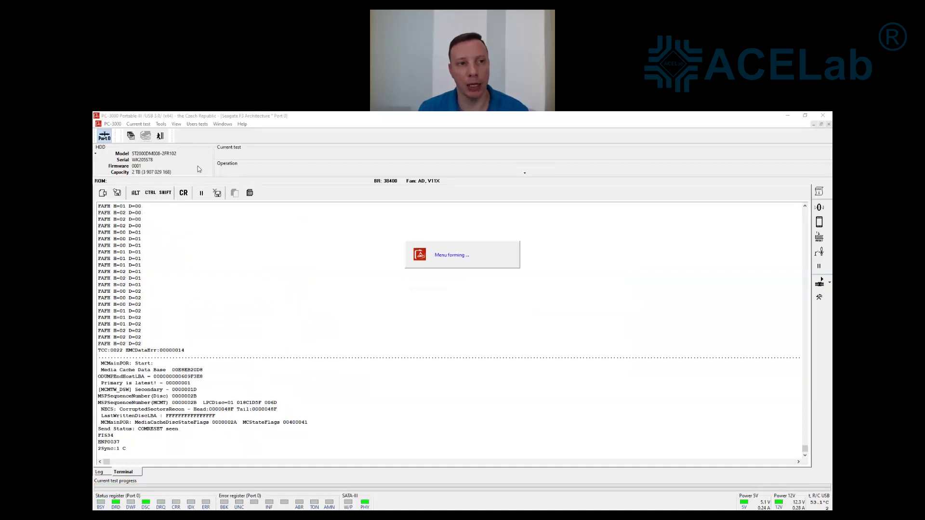
click(163, 124)
click(176, 123)
click(176, 124)
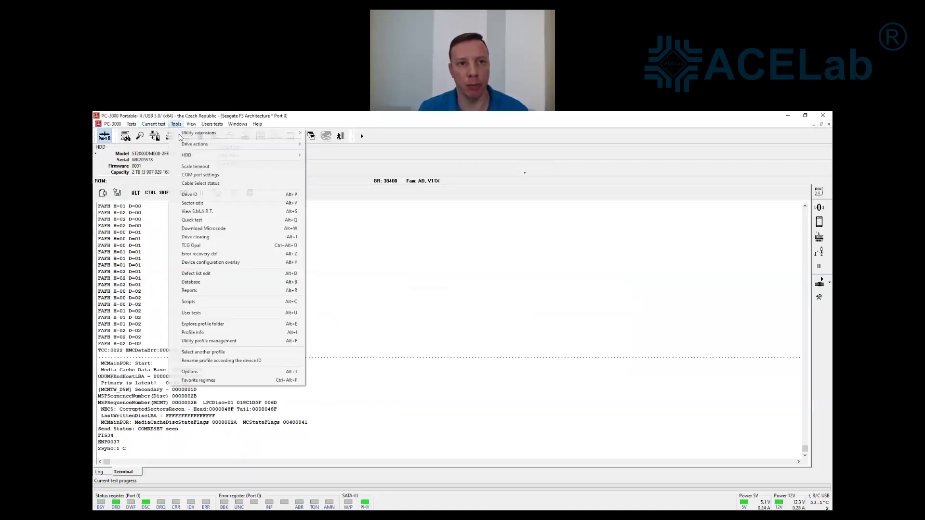
mouse_move(241, 133)
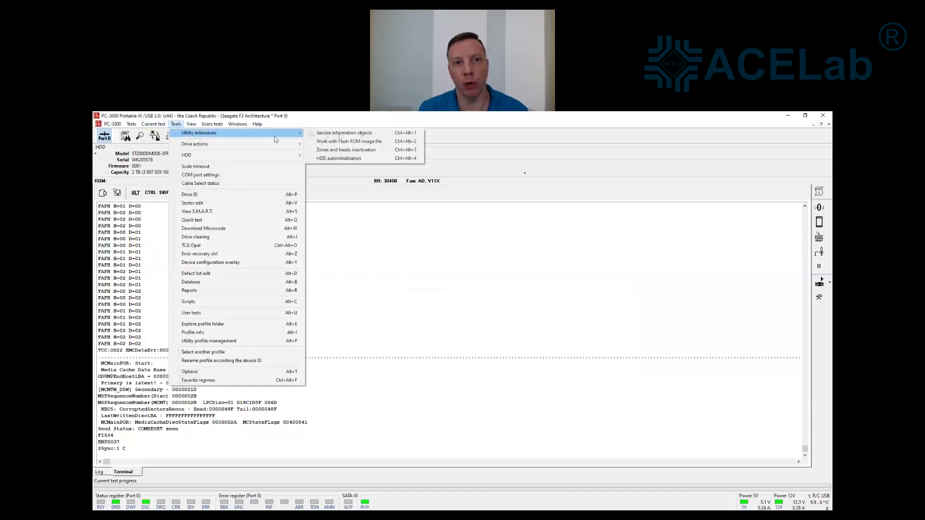
click(343, 142)
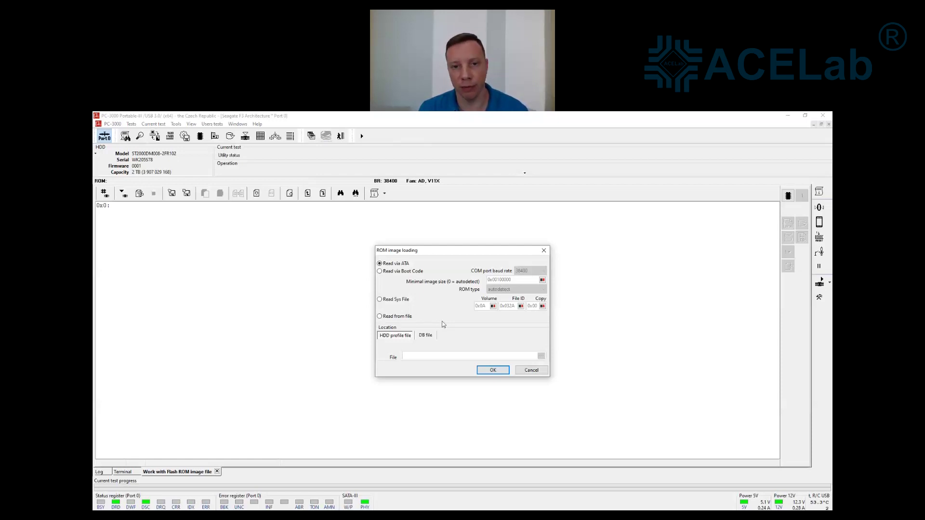
Read the ROM image from the system file in volume 0x00 with file ID 0x020D, using the drive's profile, and view the available ROM patches.
click(401, 301)
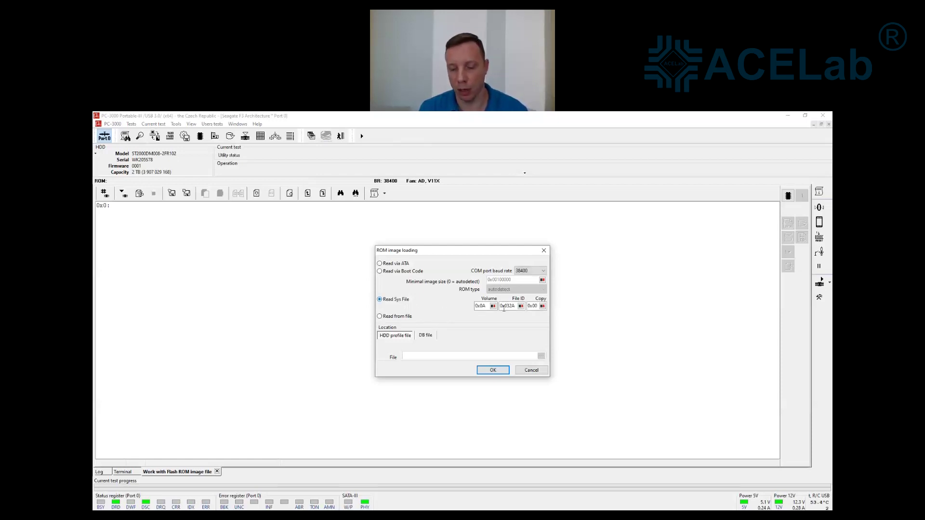
text(0)
key(Delete)
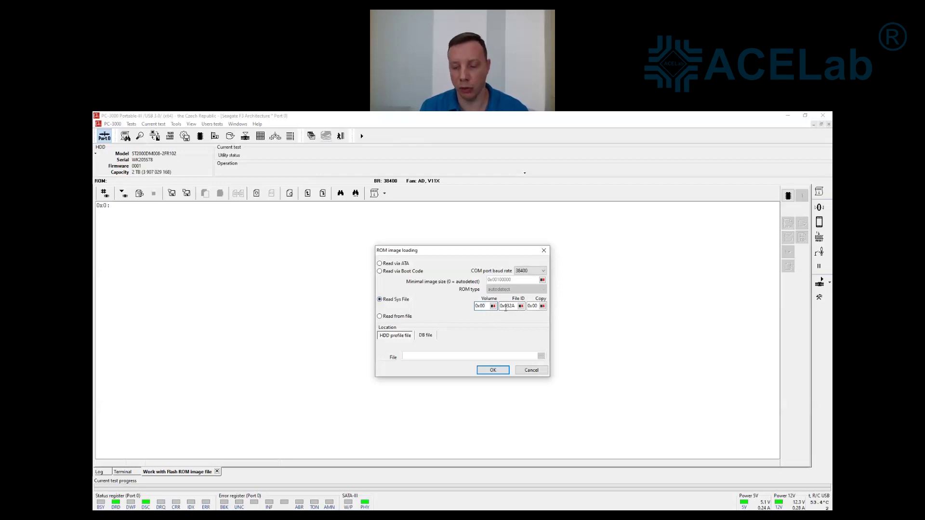
click(508, 307)
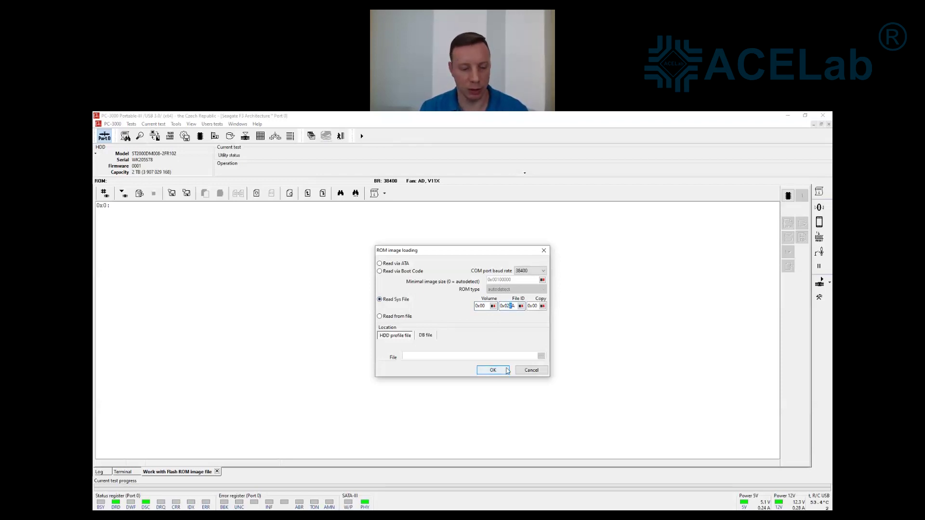
text(0)
key(Delete)
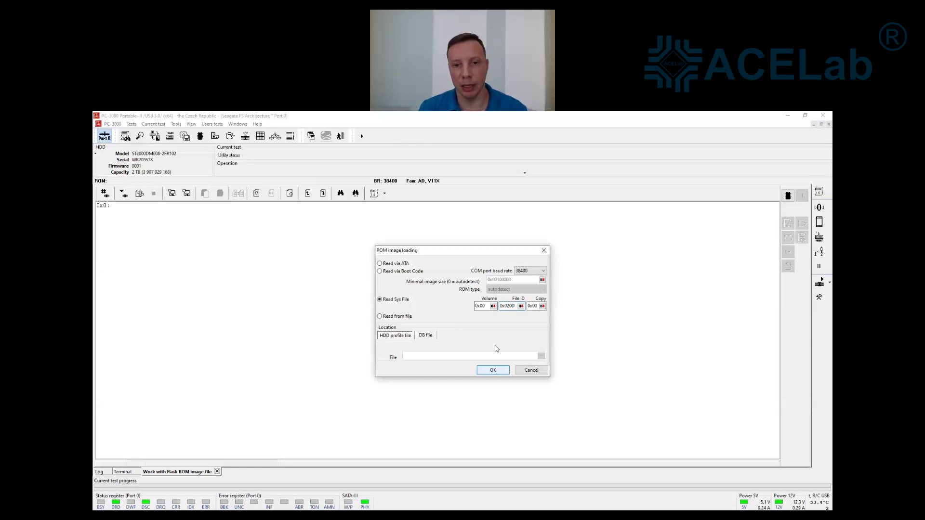
click(480, 370)
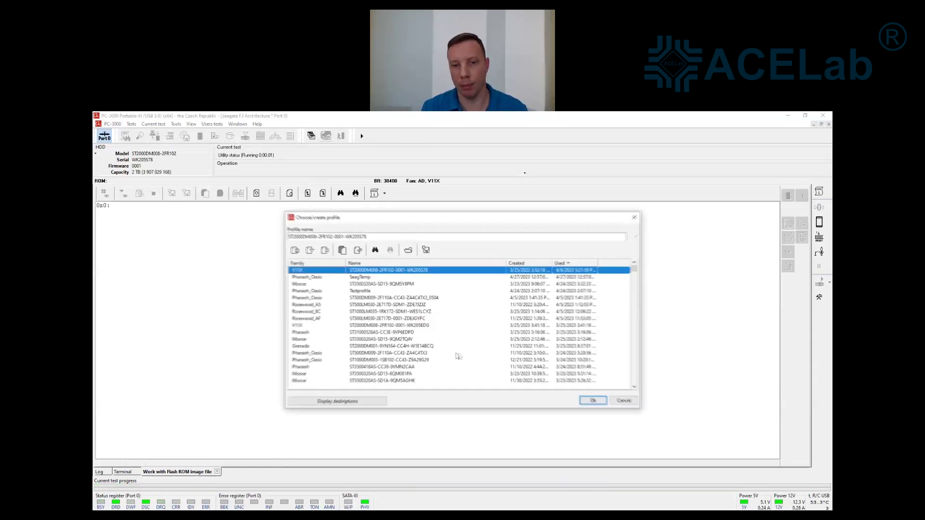
key(Return)
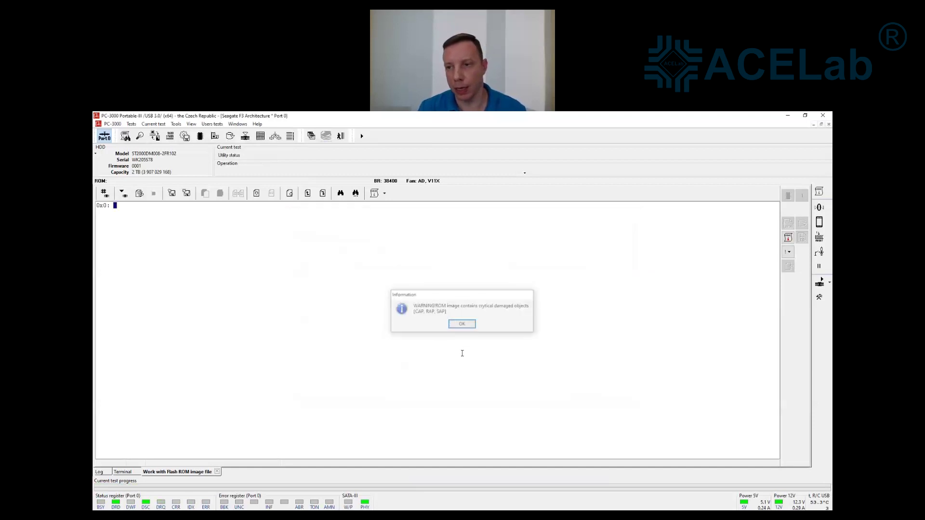
click(788, 251)
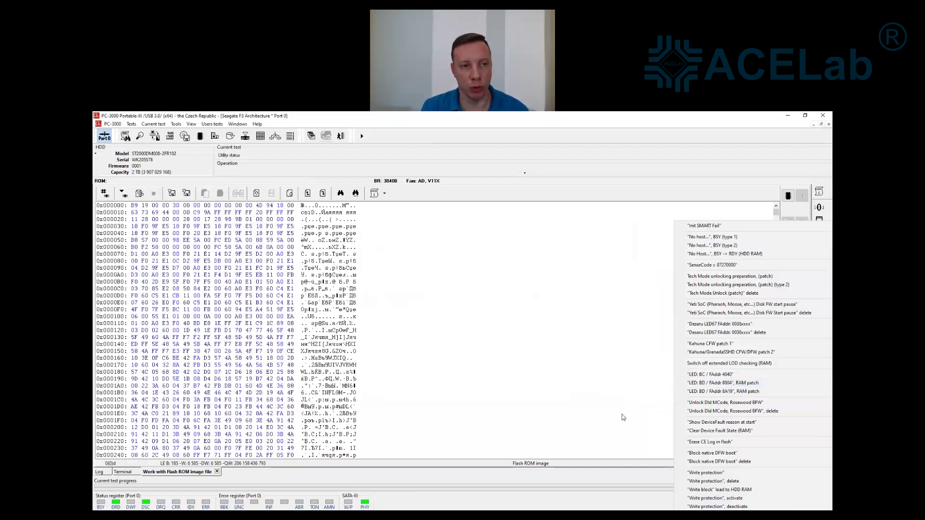
click(545, 415)
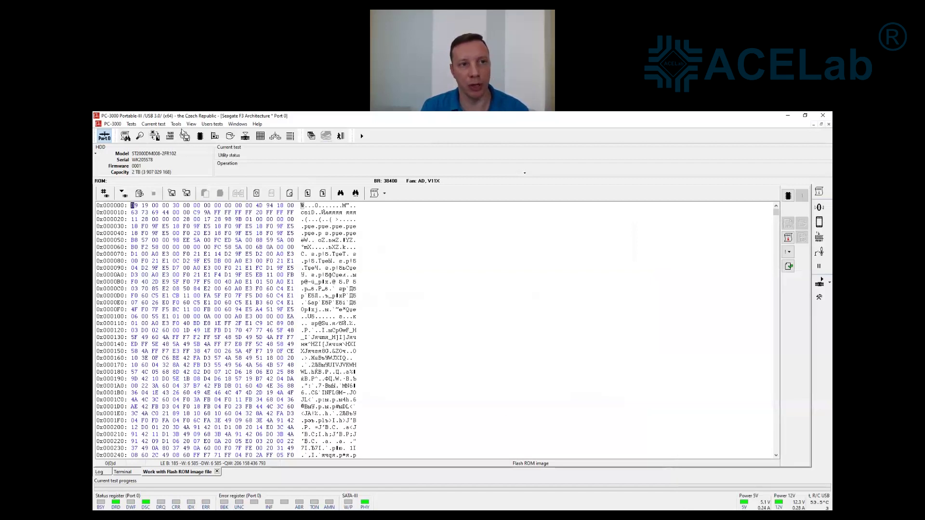
Open system file 348 of volume 3, copy 0, through the service information objects.
click(176, 124)
mouse_move(303, 133)
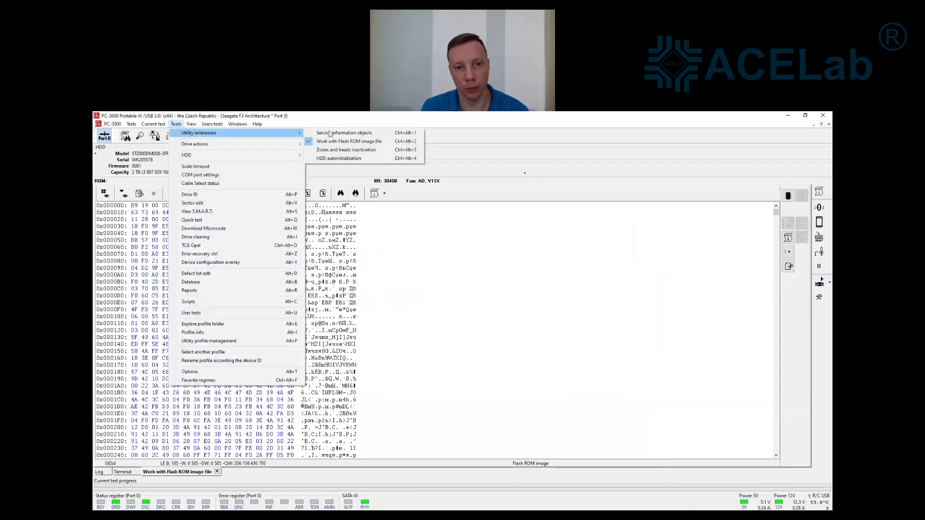
click(344, 133)
click(428, 238)
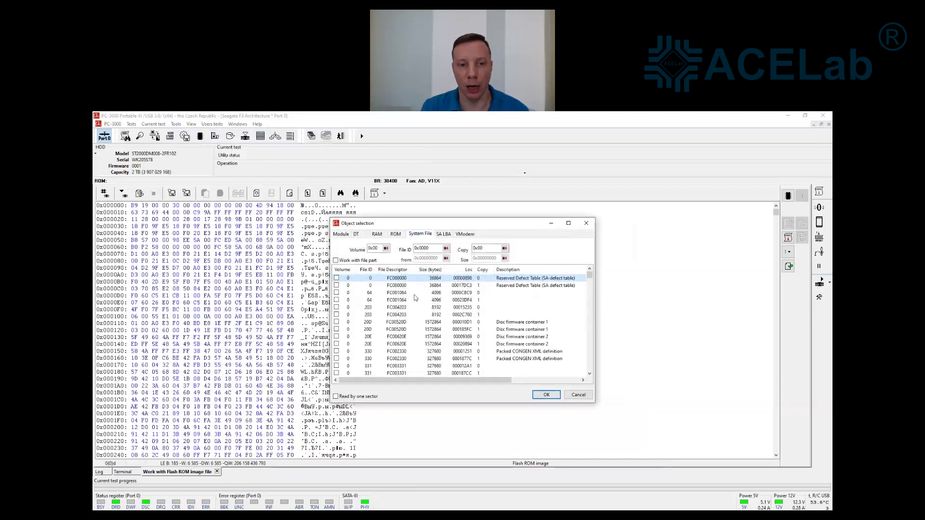
scroll(413, 332, down, 5)
scroll(413, 332, down, 5)
scroll(395, 336, down, 5)
scroll(395, 336, down, 8)
scroll(385, 350, down, 10)
scroll(379, 351, down, 15)
scroll(378, 348, up, 3)
double_click(368, 337)
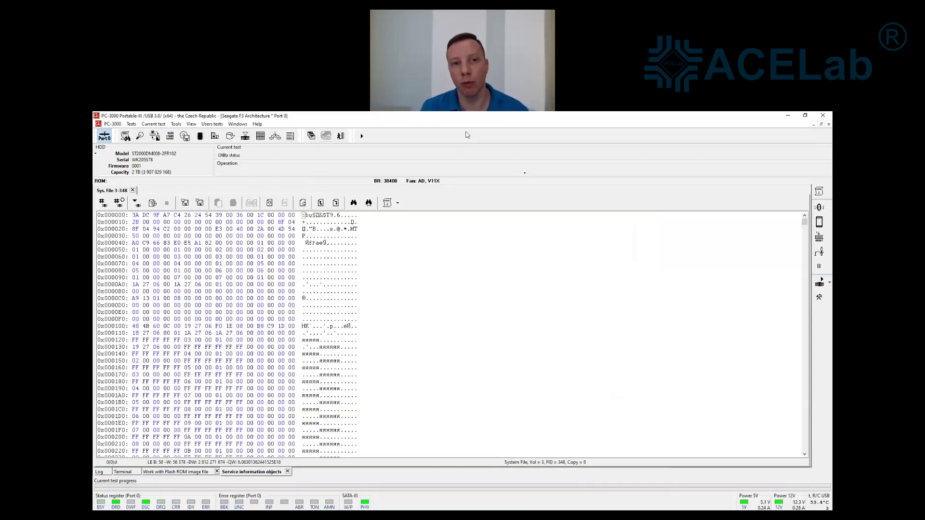
View the MCMT Edit options for system file 348 in the 348 - AD data format and close them without changes.
click(398, 202)
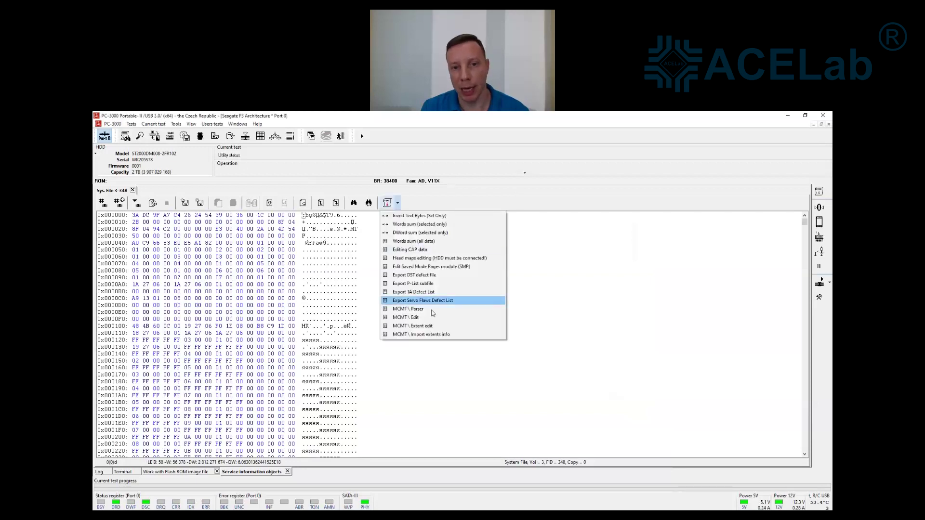
click(432, 317)
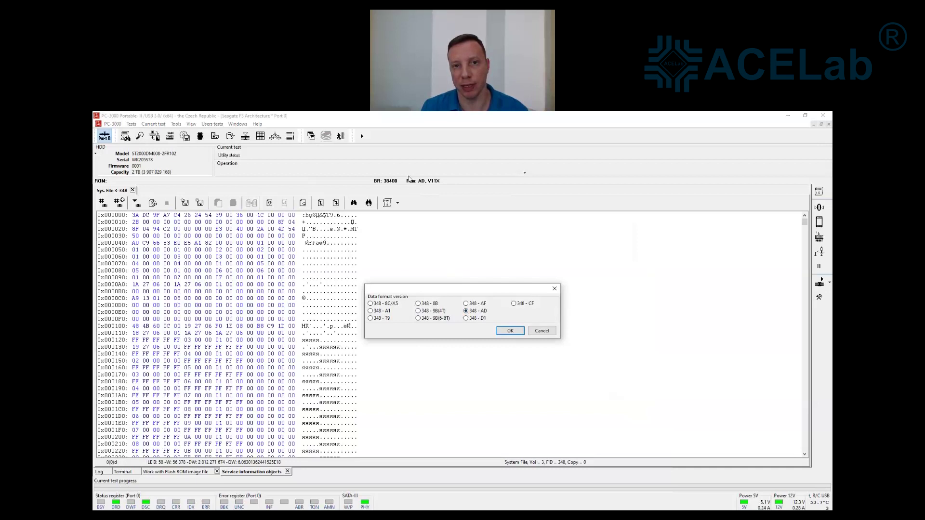
click(510, 330)
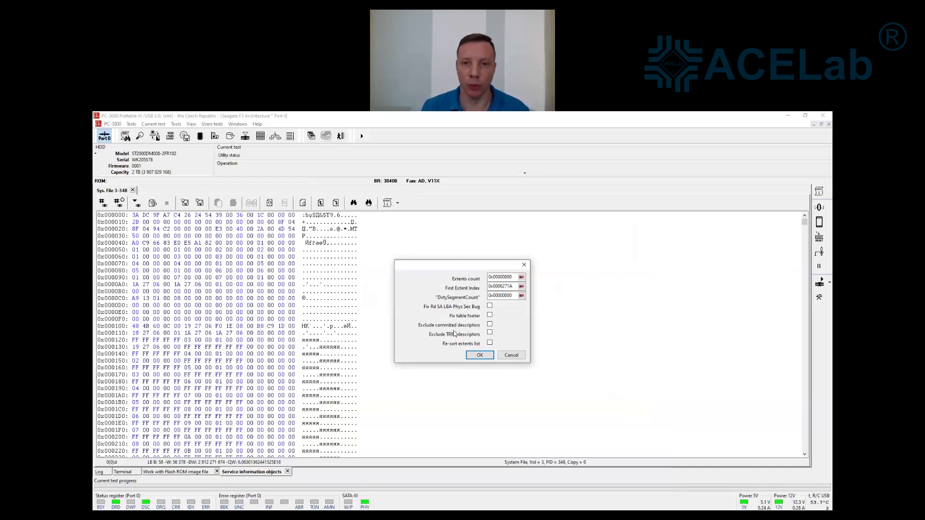
click(524, 265)
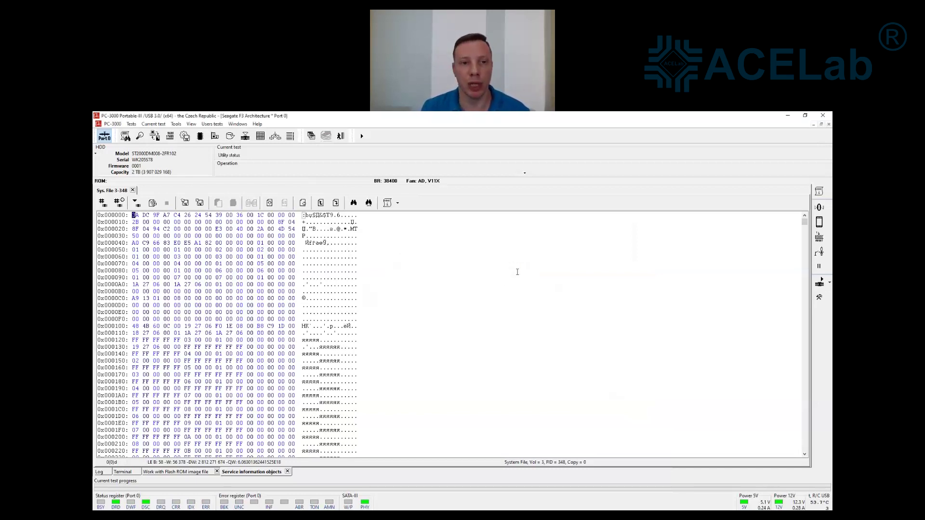
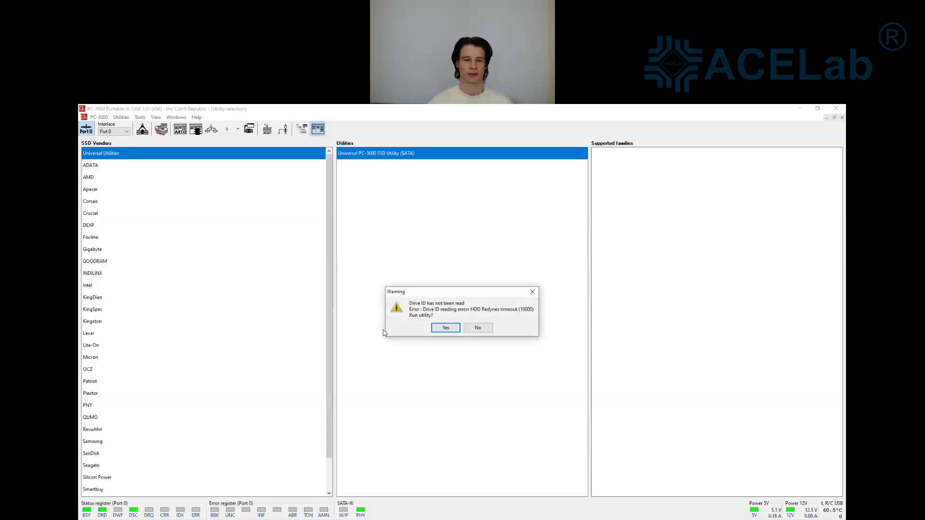
Run the universal SSD utility without a read drive ID, then power off the drive and exit the utility.
key(Return)
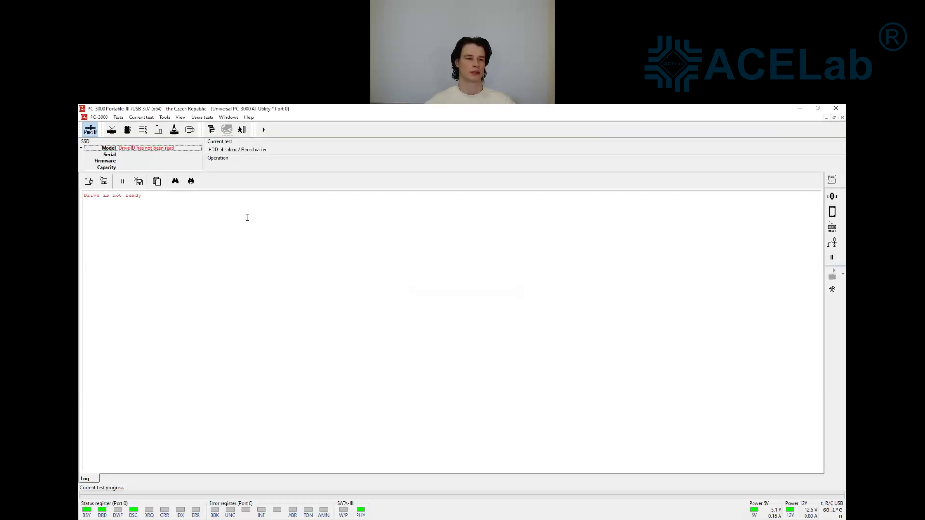
click(88, 130)
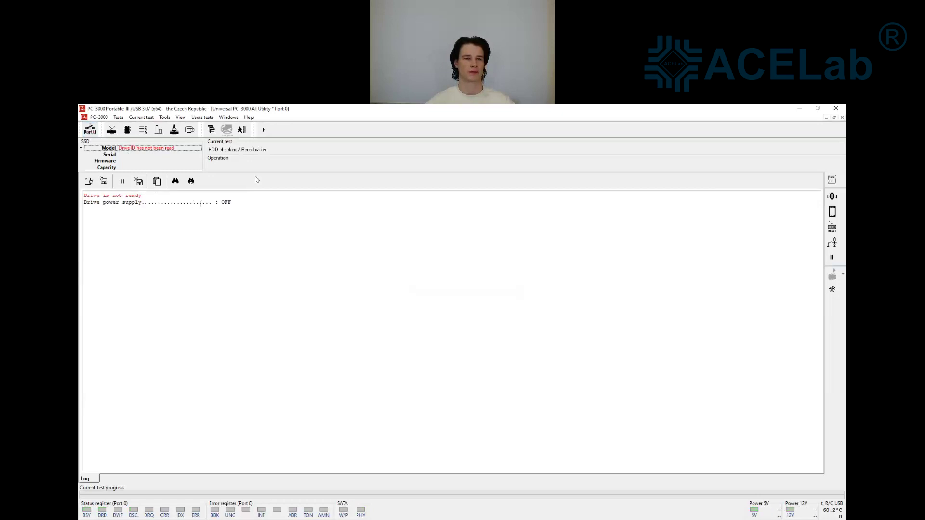
click(242, 130)
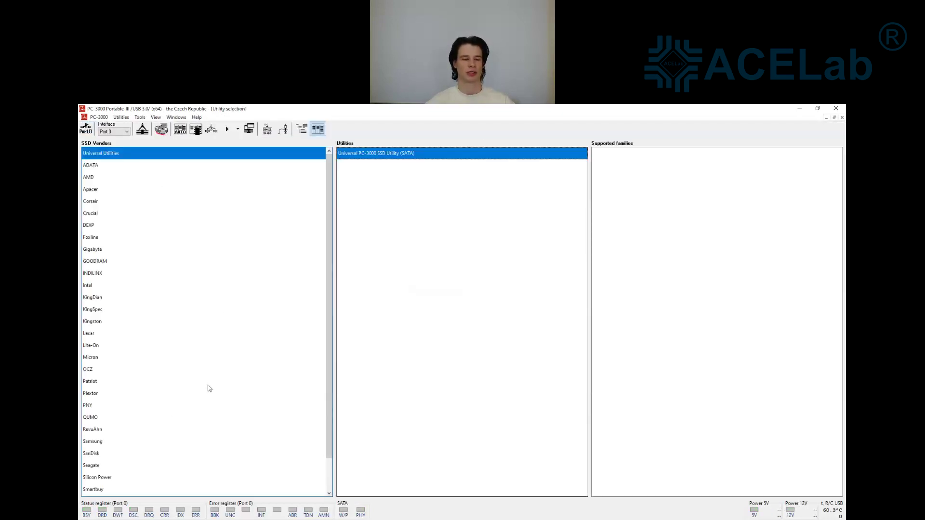
Launch the Silicon Motion utility for the Transcend SSD vendor.
scroll(192, 387, down, 1)
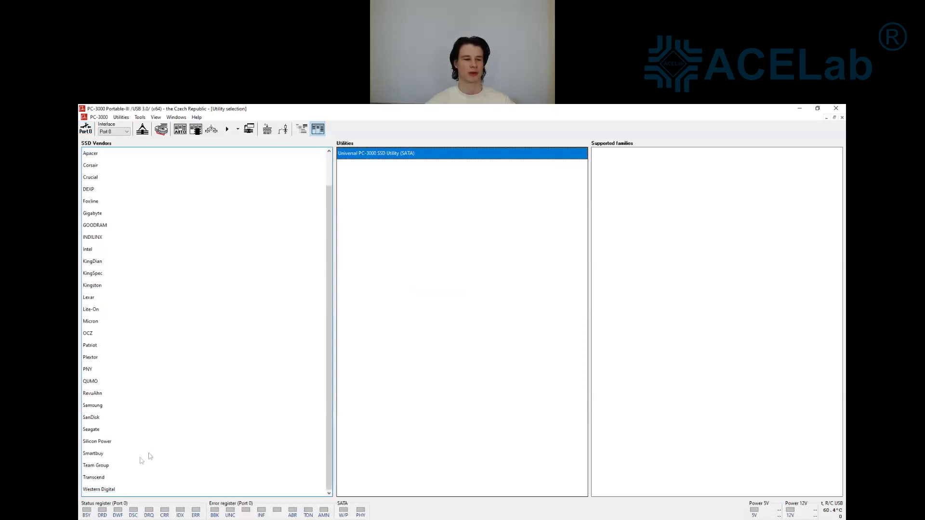
click(105, 477)
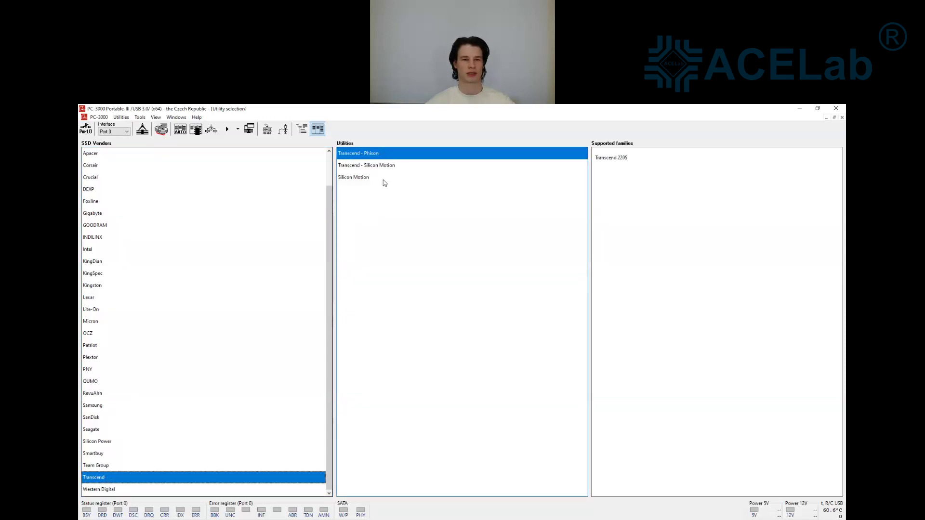
click(385, 181)
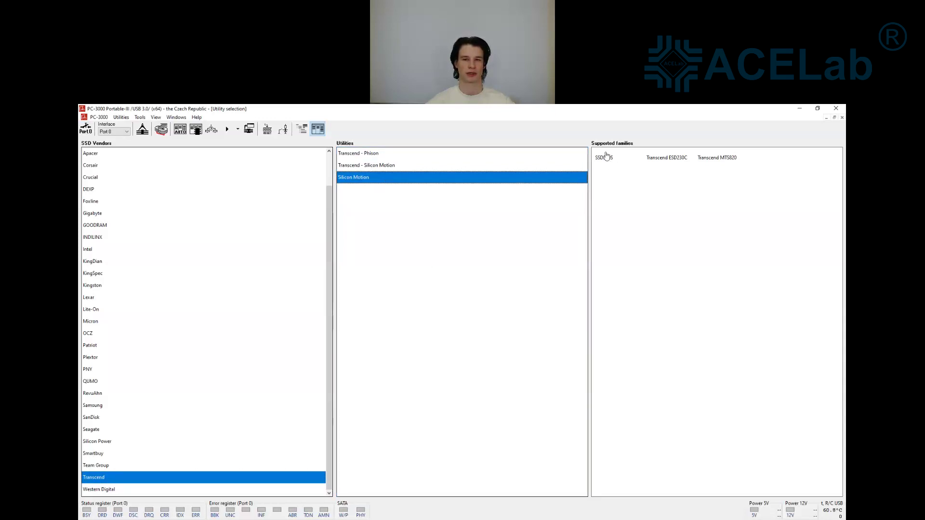
double_click(370, 183)
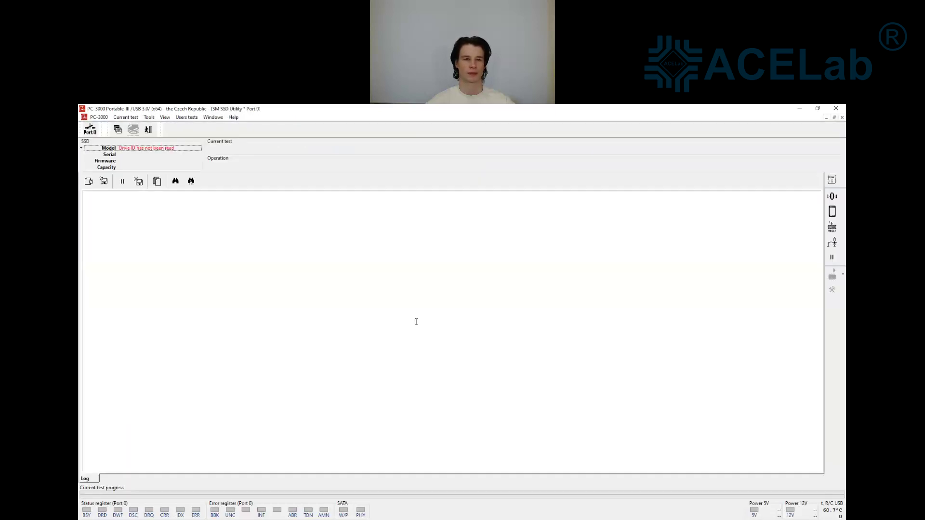
Start the utility for the SM2258G (SM2258H) controller and the SSD370S family.
click(419, 262)
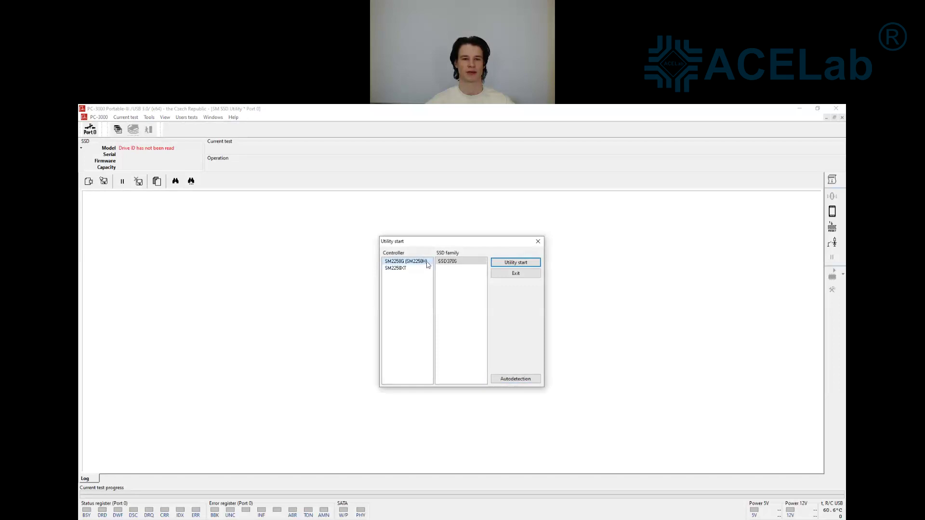
click(448, 264)
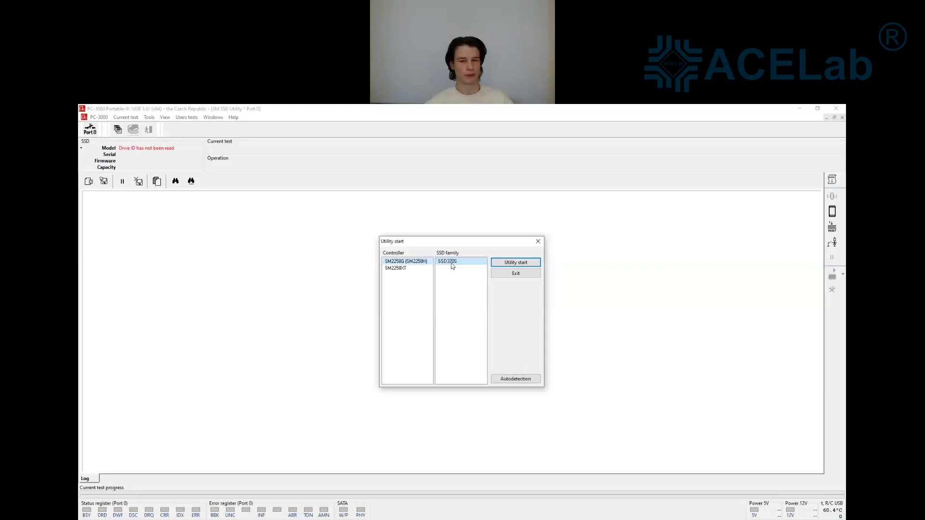
click(502, 264)
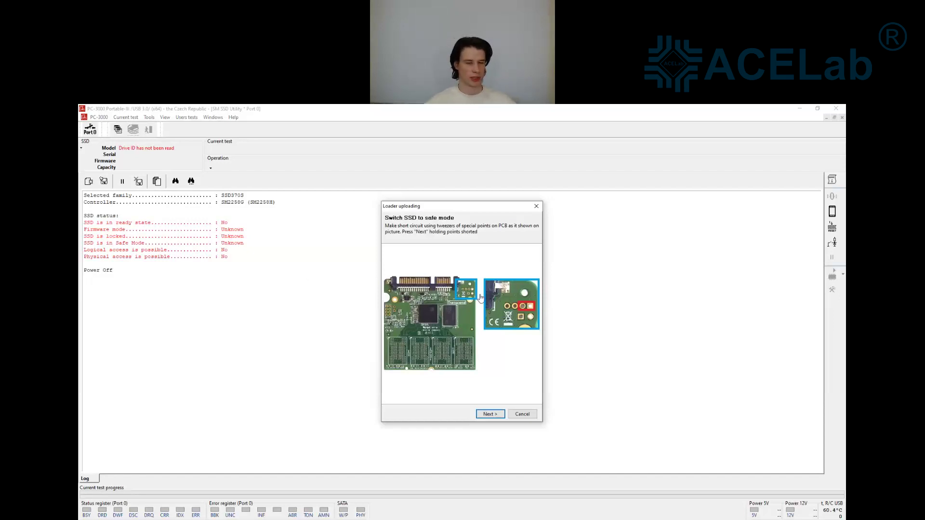
Switch the SSD to safe mode with the indicated PCB points shorted and upload the DBG_Q0321B_IM3D_IMB16.bin loader.
click(489, 414)
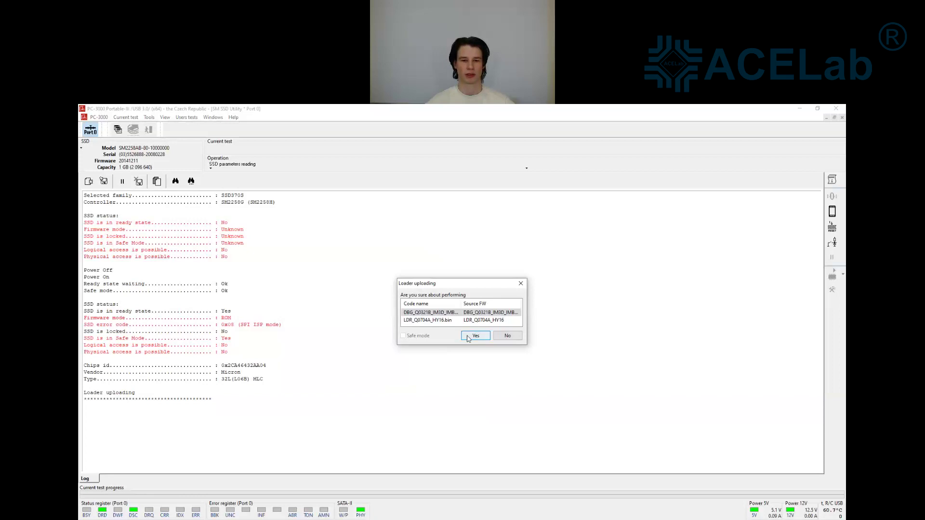
click(474, 335)
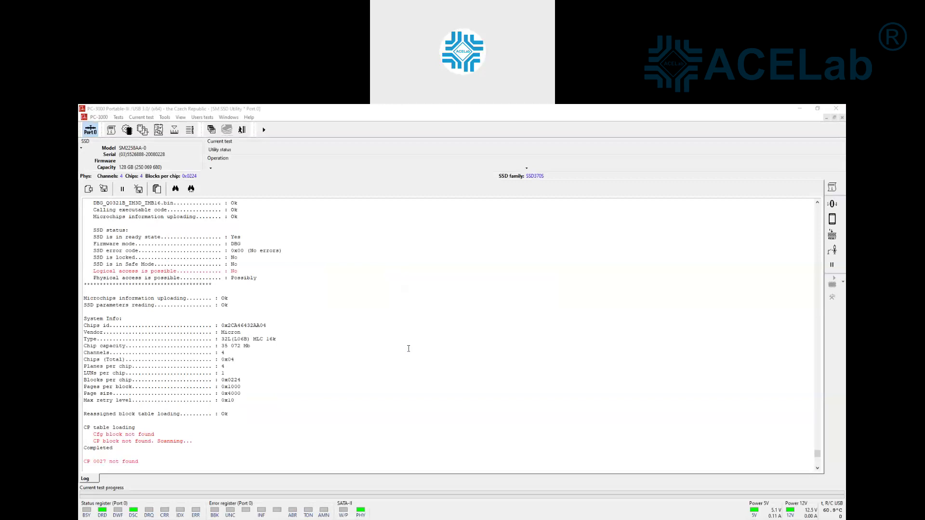
click(128, 453)
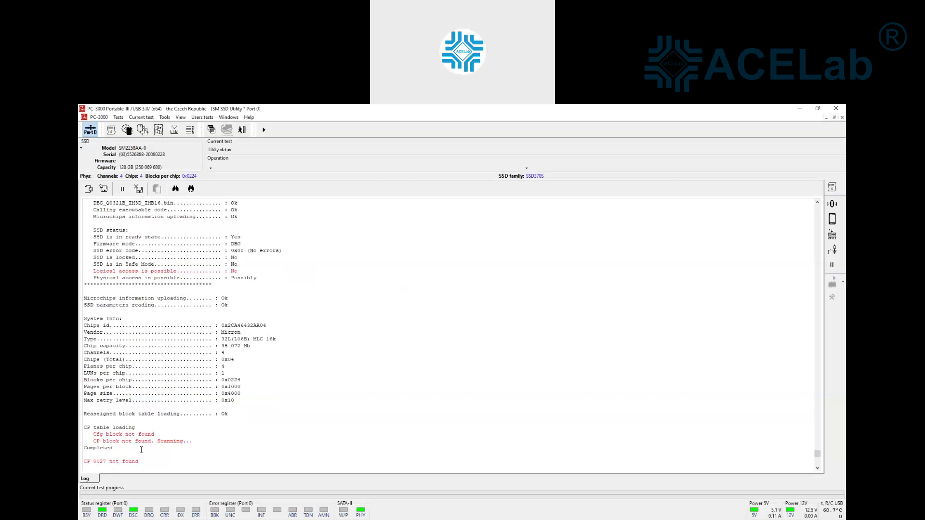
Create the translator for the SSD370S in a new profile, appending an underscore and the technician's name to the suggested profile name.
click(123, 119)
mouse_move(154, 138)
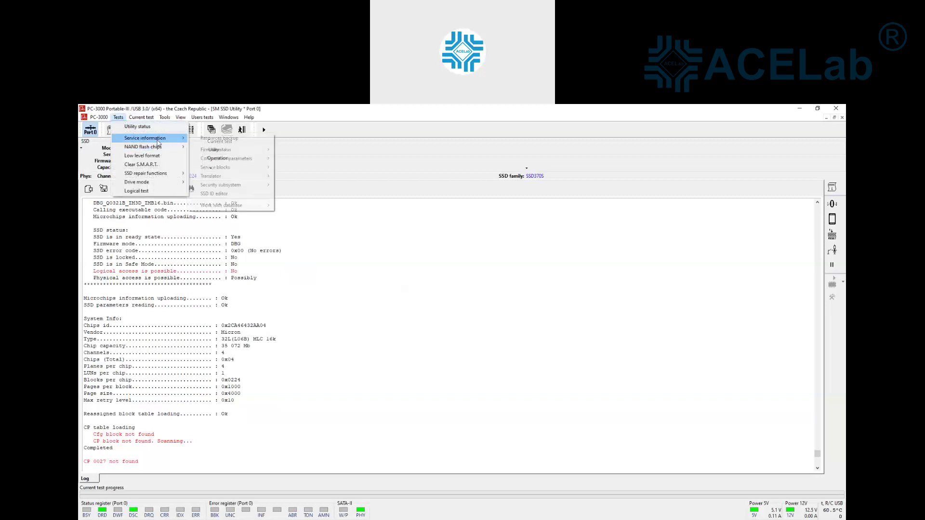
mouse_move(253, 177)
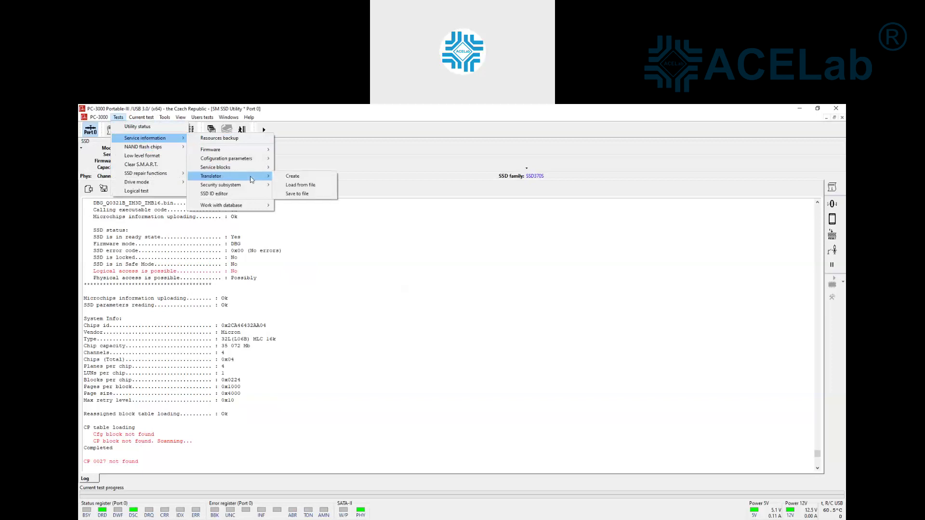
click(293, 176)
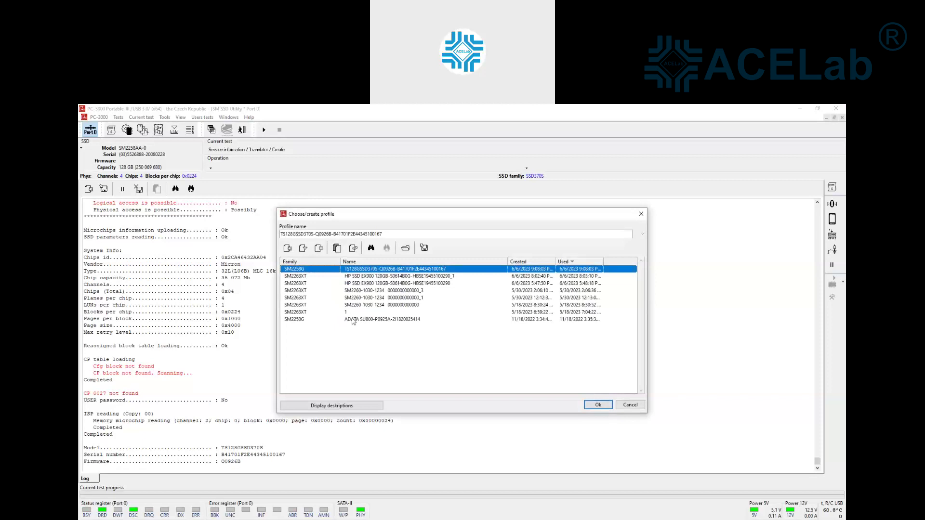
click(396, 235)
text(_George)
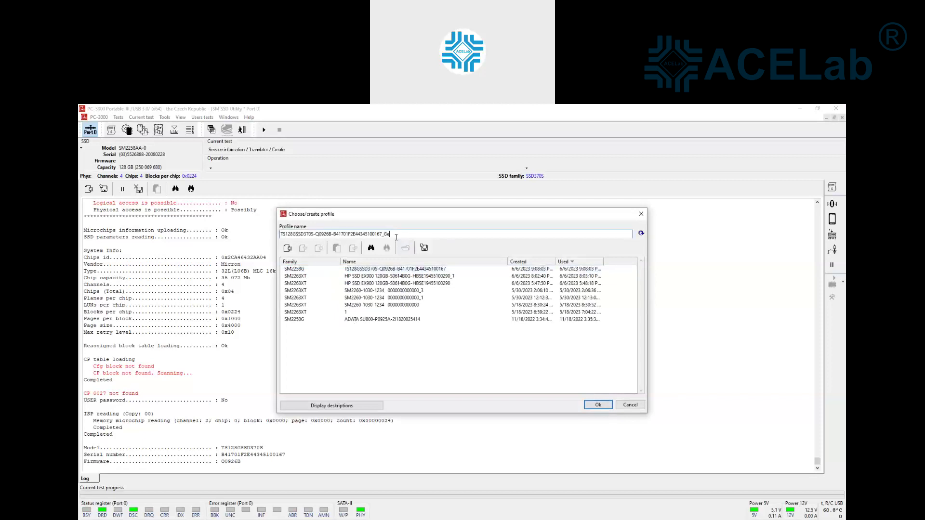
click(598, 405)
click(482, 374)
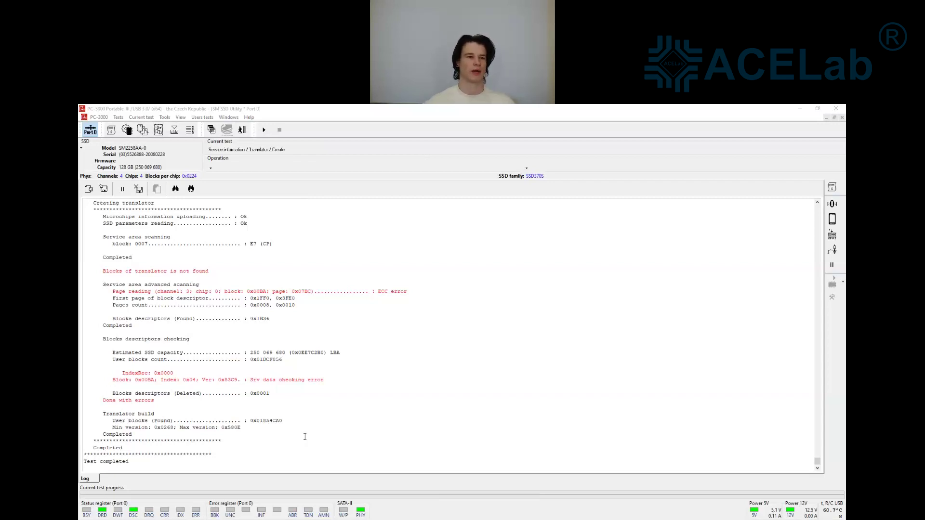
Save the created translator to the profile's Translator folder as the binary file Translator.bin.
click(247, 289)
click(118, 117)
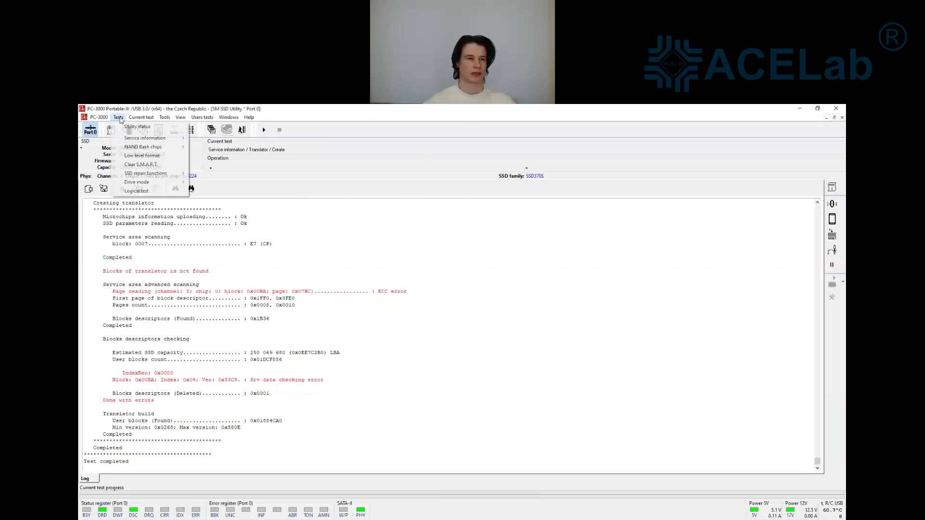
mouse_move(147, 141)
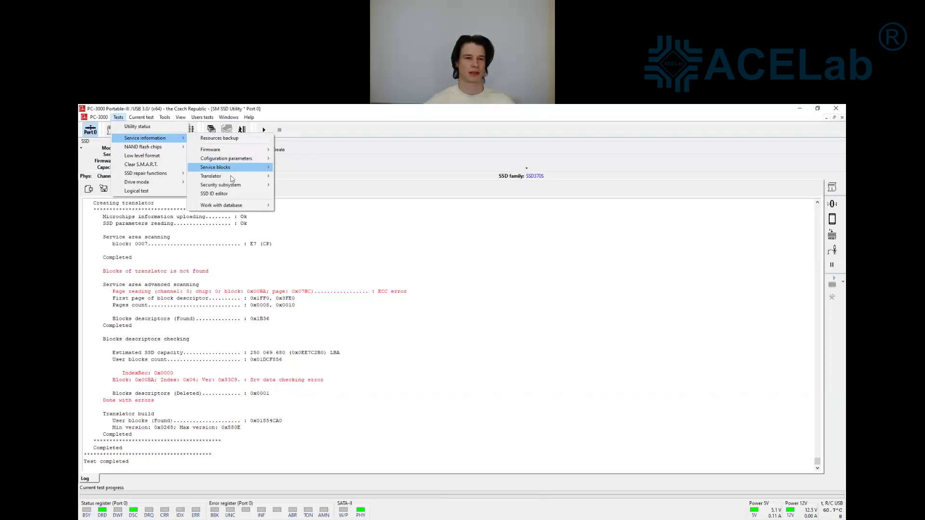
mouse_move(254, 177)
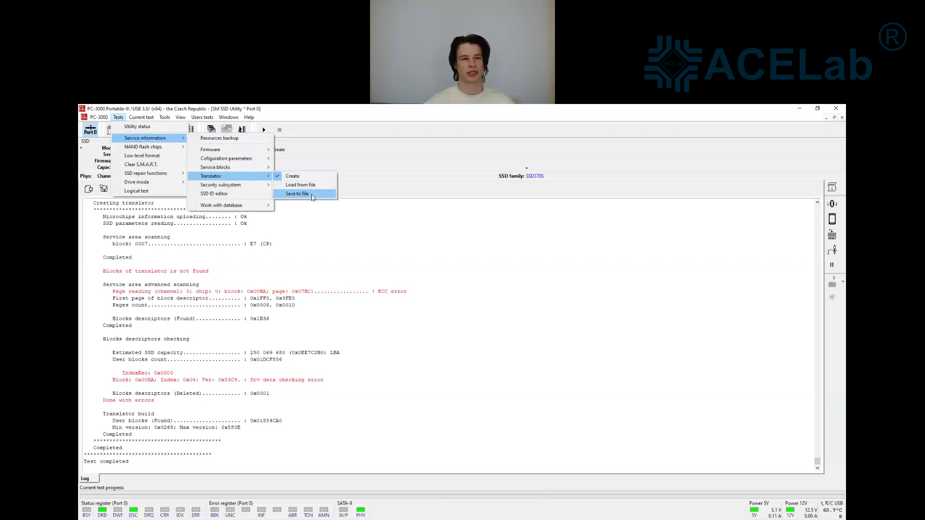
click(312, 194)
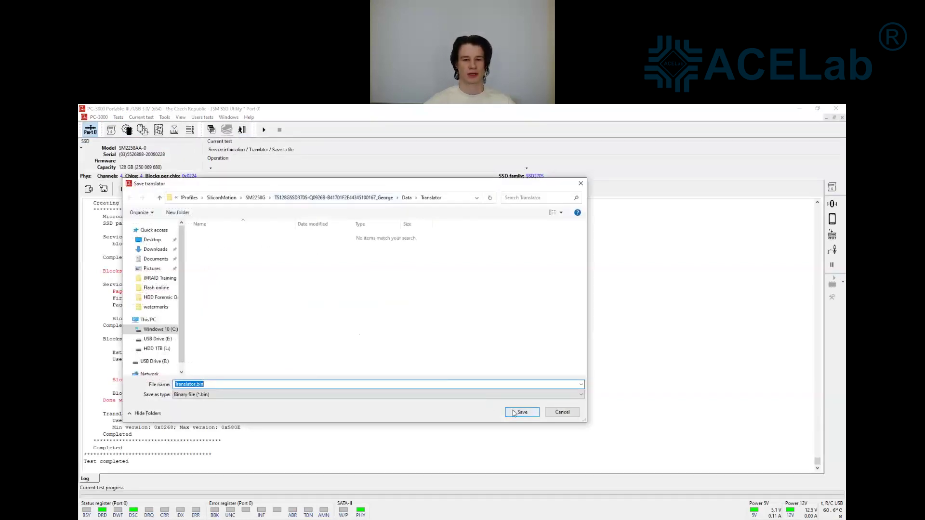
click(521, 412)
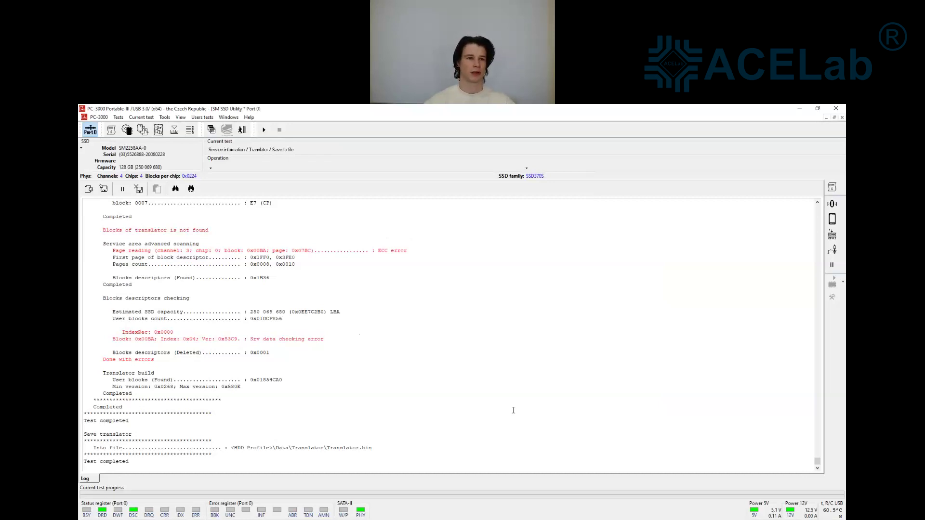
Open Data Extractor with physical reading by logical order and set Transcend370S as the folder for the new task's data.
click(213, 168)
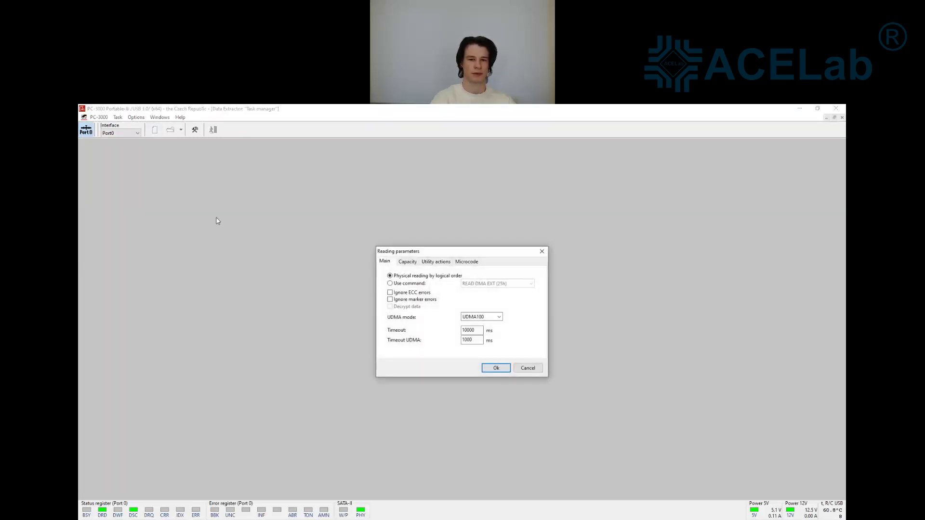
key(Return)
text(Trans)
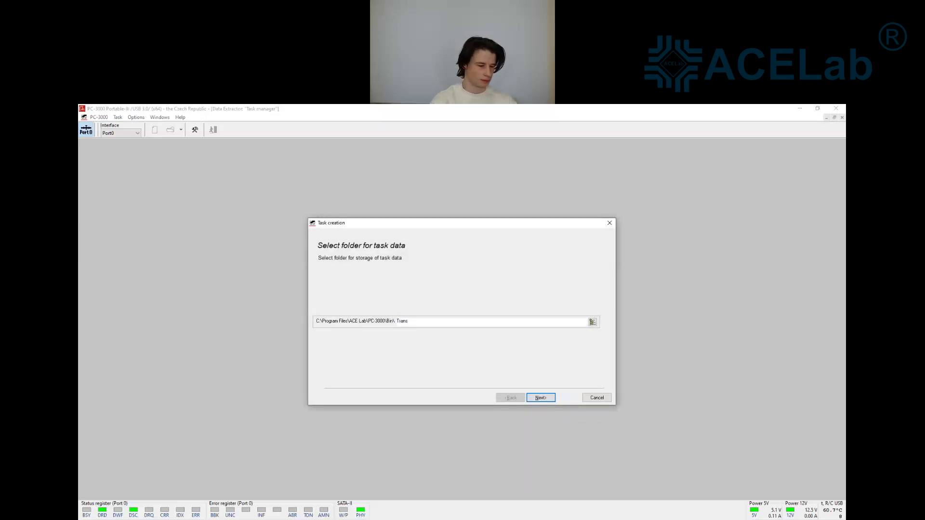
text(cend37)
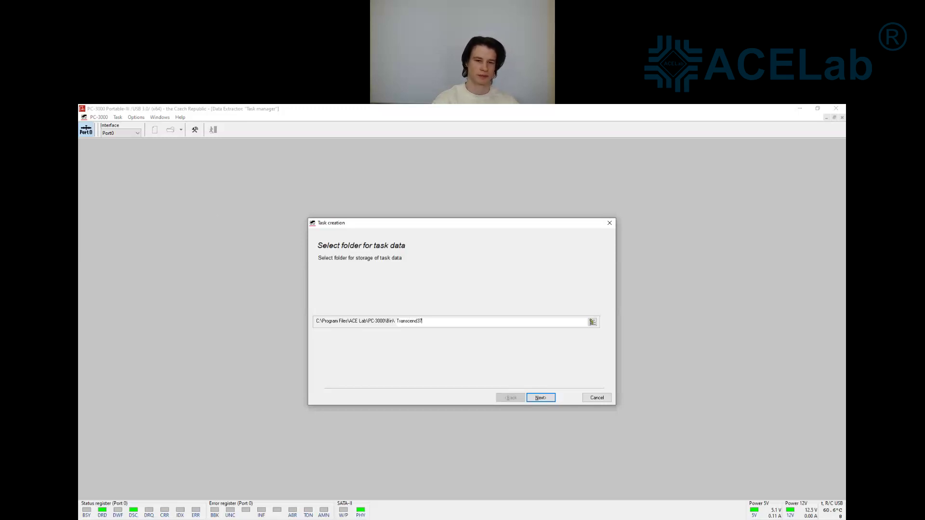
text(0S)
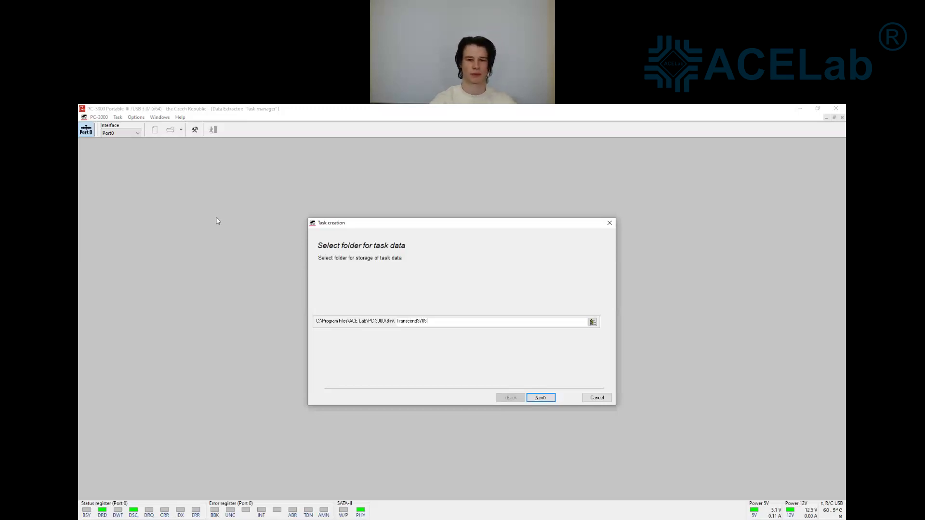
key(Return)
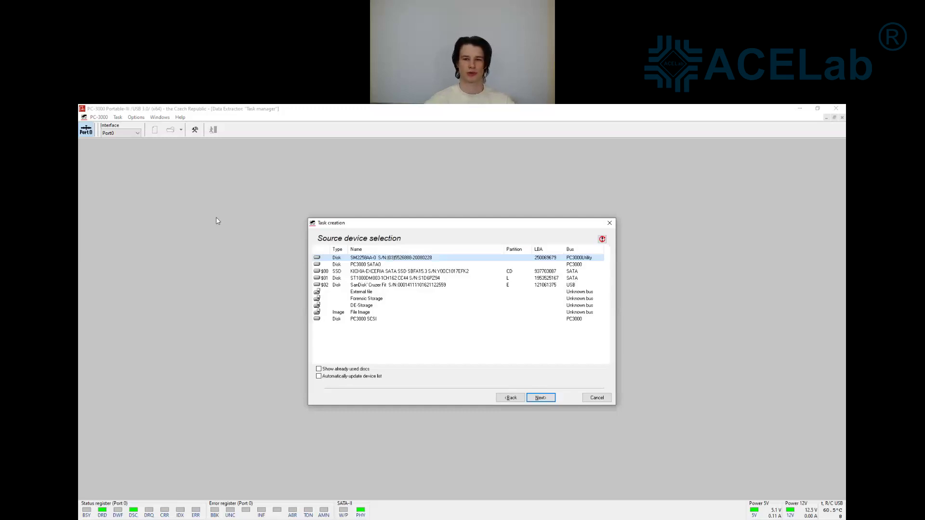
Finish creating the task with the SM2258AA-0 disk as source and a data copy mapped as a list of ranges.
click(538, 401)
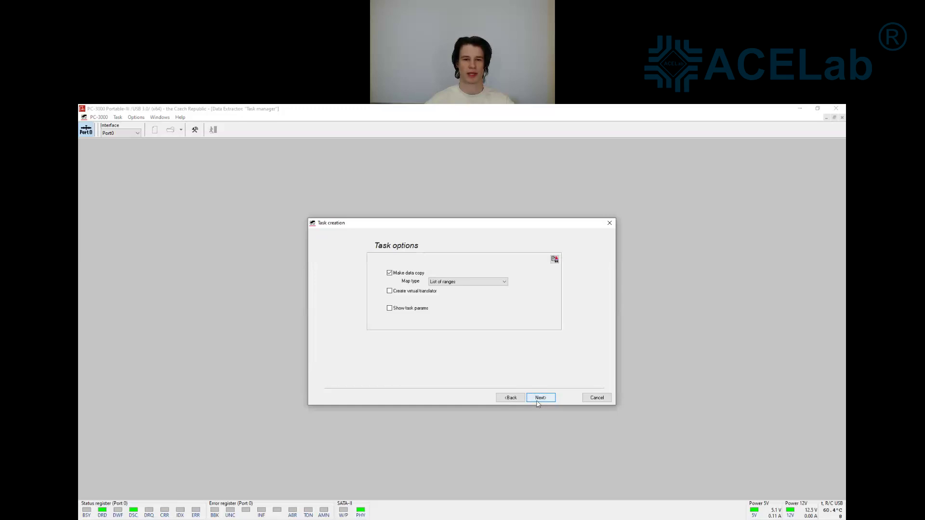
click(547, 400)
click(546, 400)
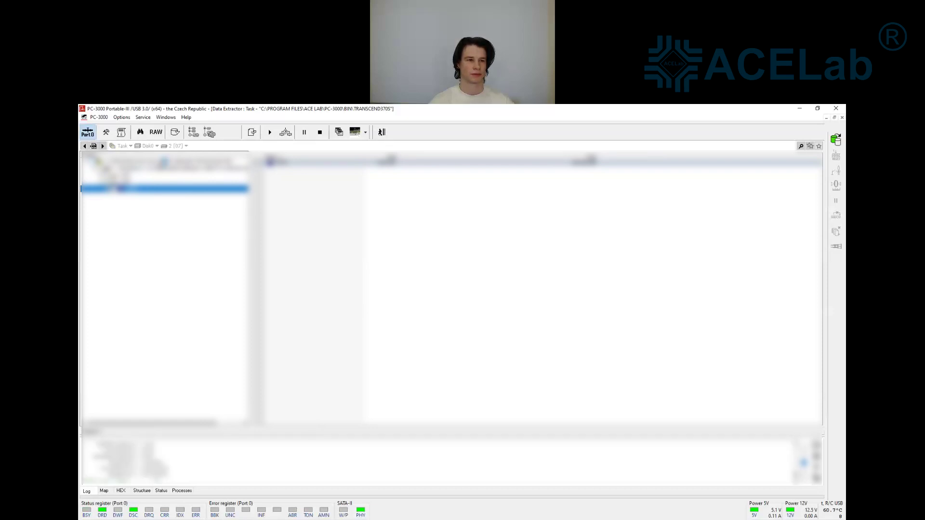
Examine the NTFS root folder of partition 2 and the file systems of both partitions on the source disk.
double_click(390, 160)
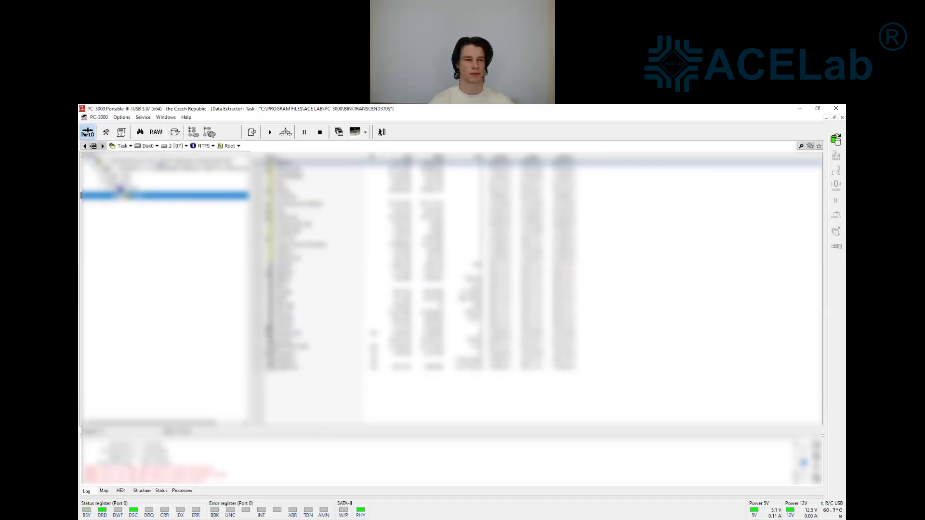
key(Up)
key(Up)
key(Up)
key(Right)
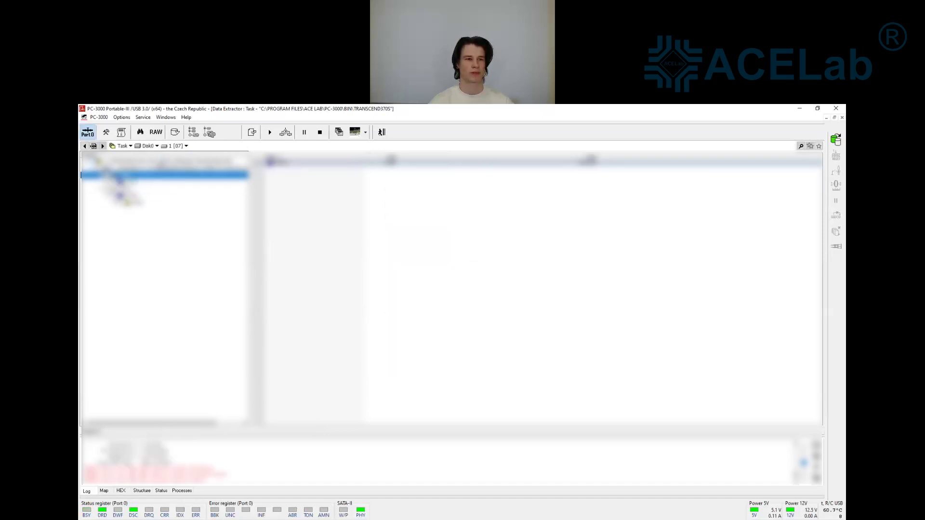
key(Right)
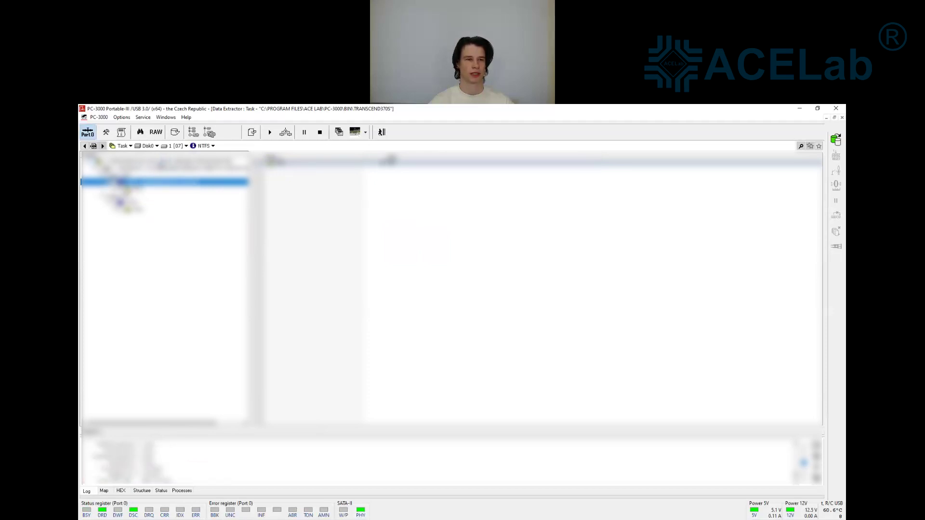
key(Left)
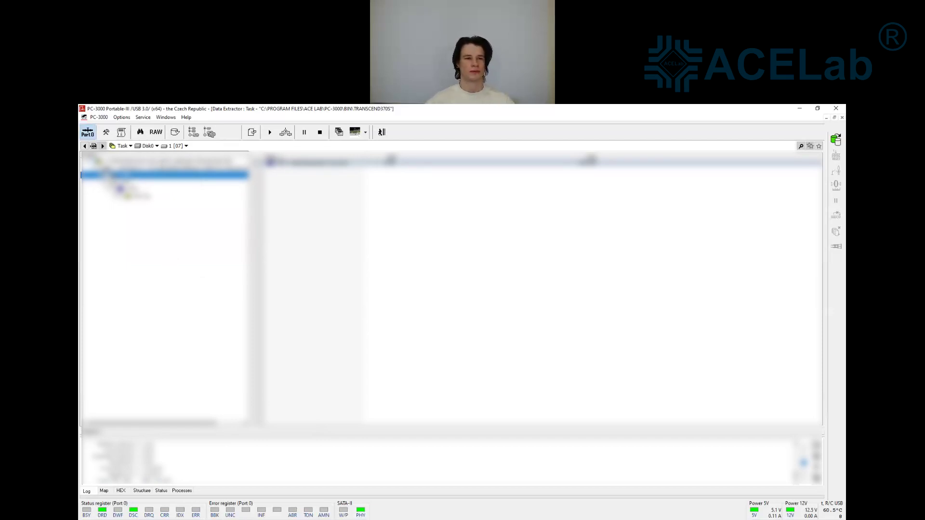
click(145, 189)
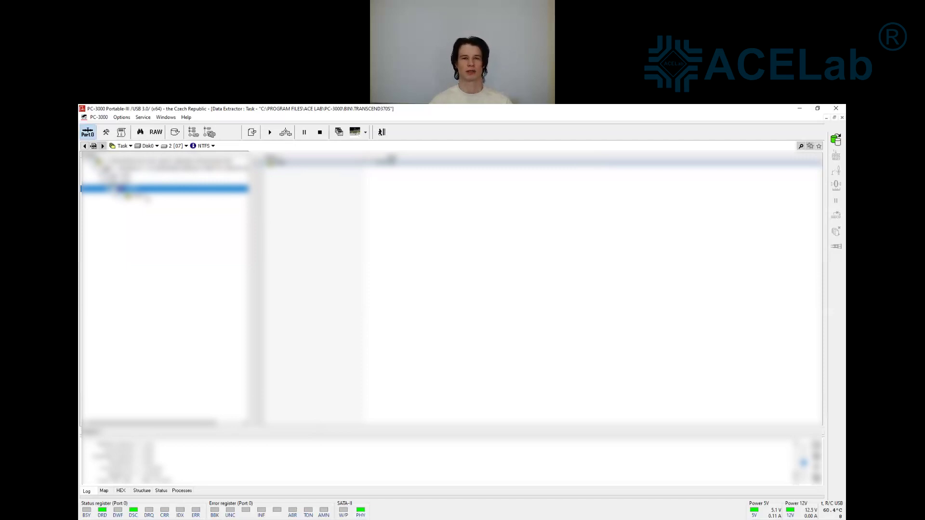
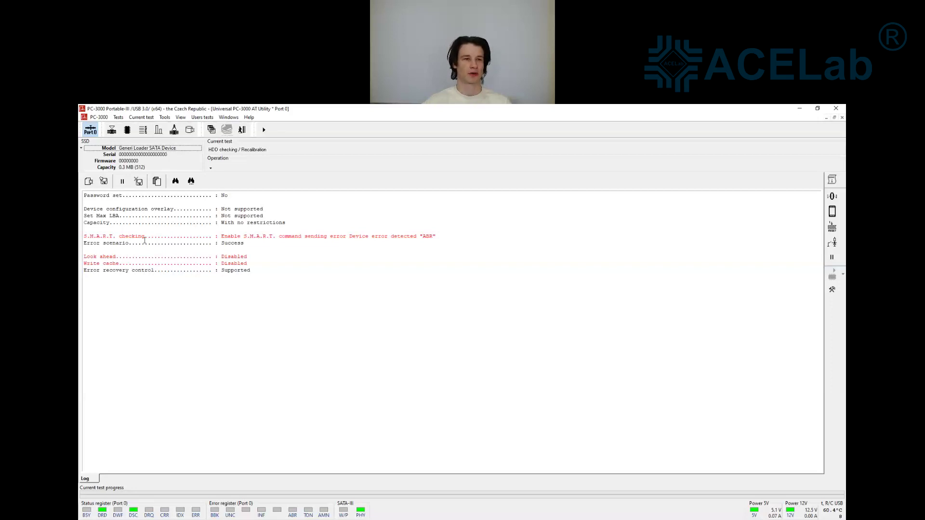
Exit the universal utility with the drive powered off and launch the Maxio - JMicron utility for the ADATA vendor.
click(90, 132)
click(242, 130)
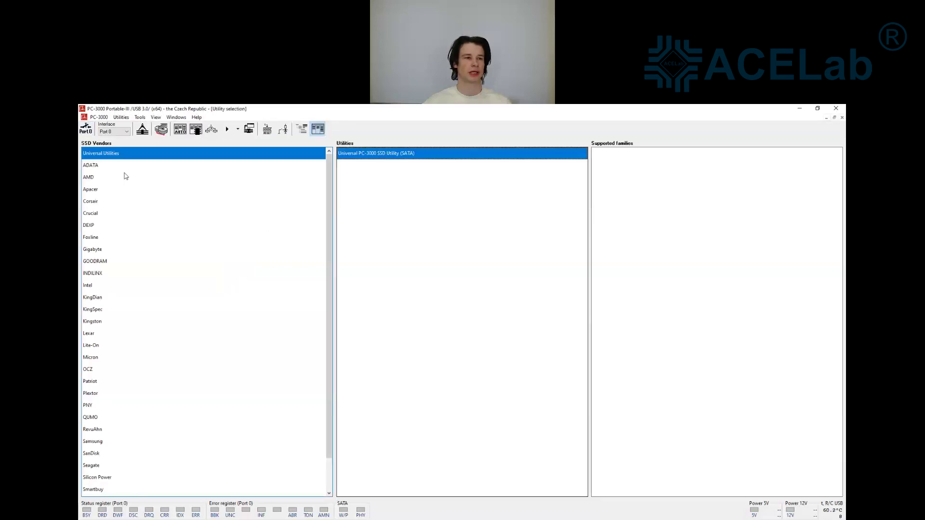
click(118, 169)
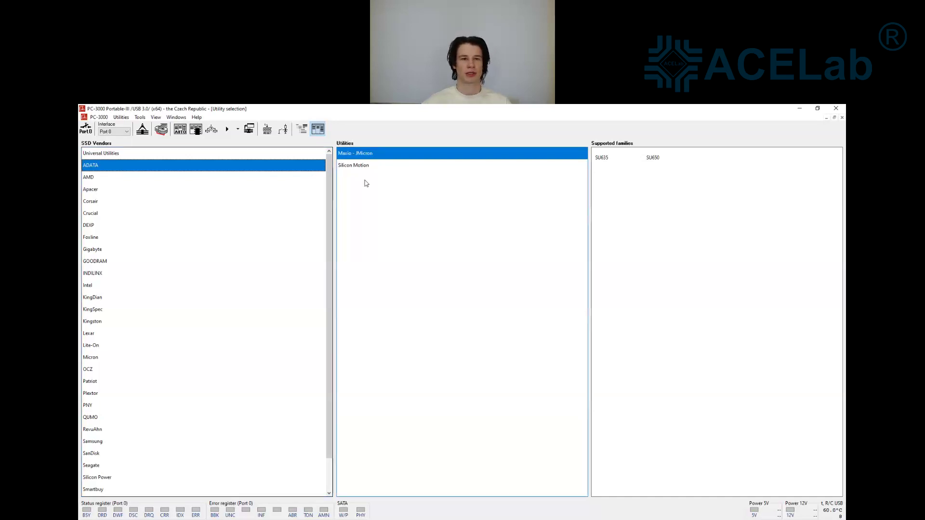
double_click(357, 154)
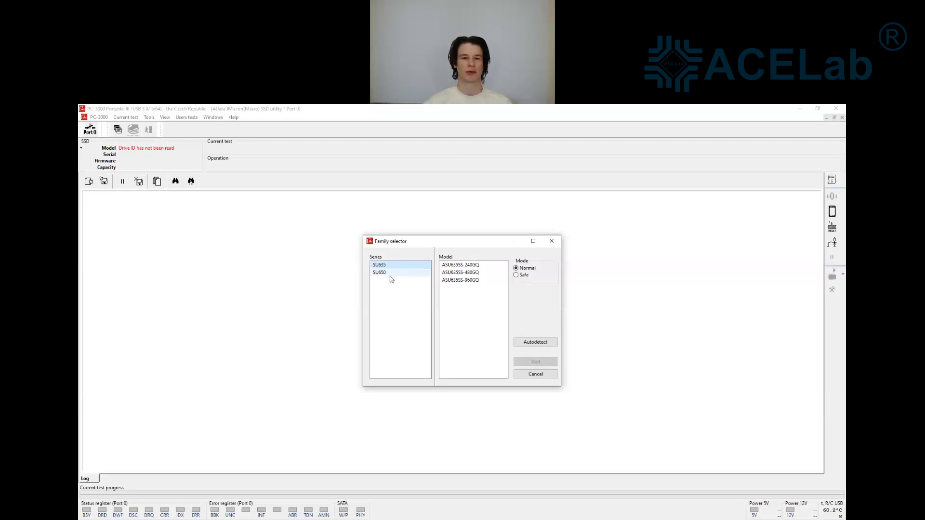
Start the utility in normal mode for the SU650 series, model ASU650SS-240GT.
click(390, 278)
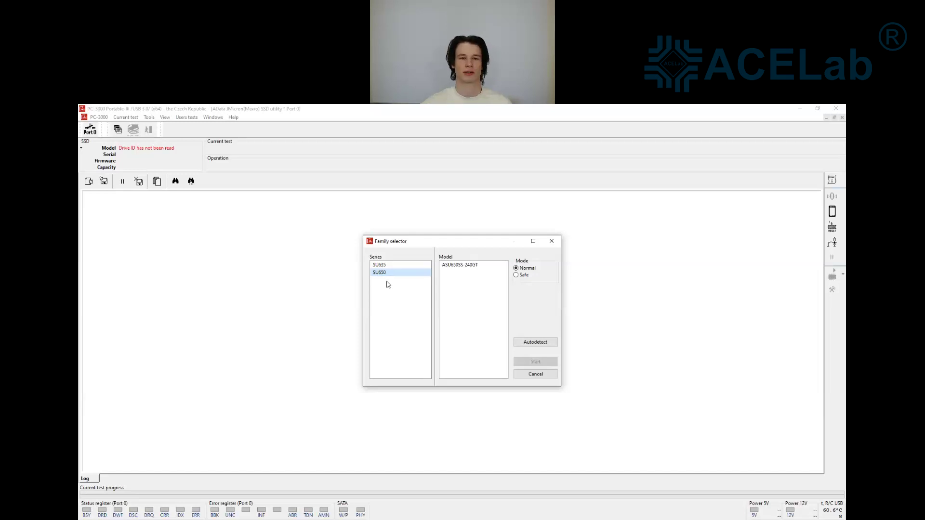
click(478, 266)
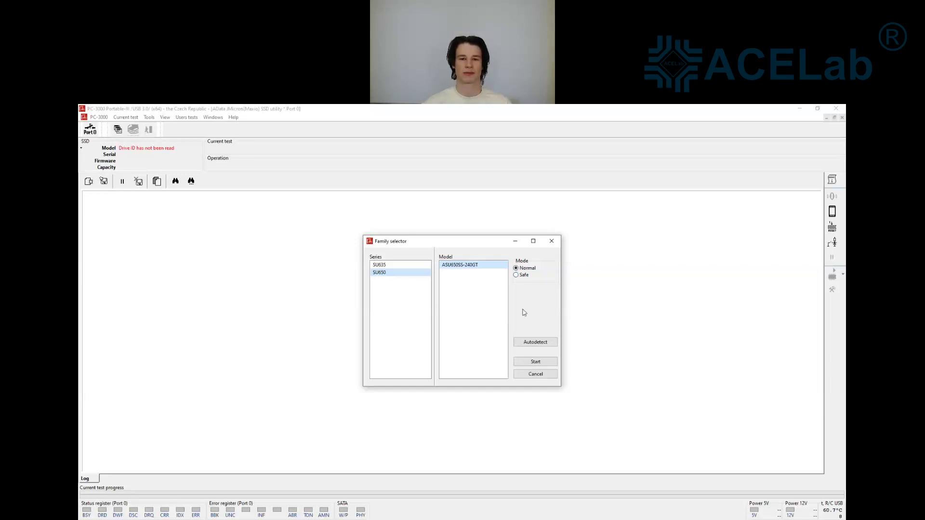
click(535, 361)
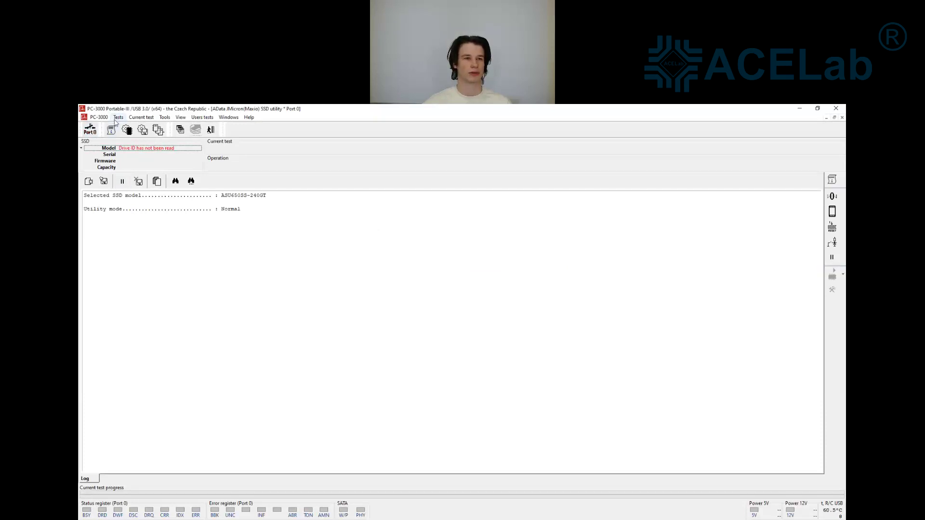
Run extended mode for the SU650, launching safe mode by hardware key with a 3-second timeout and uploading the service firmware.
click(159, 120)
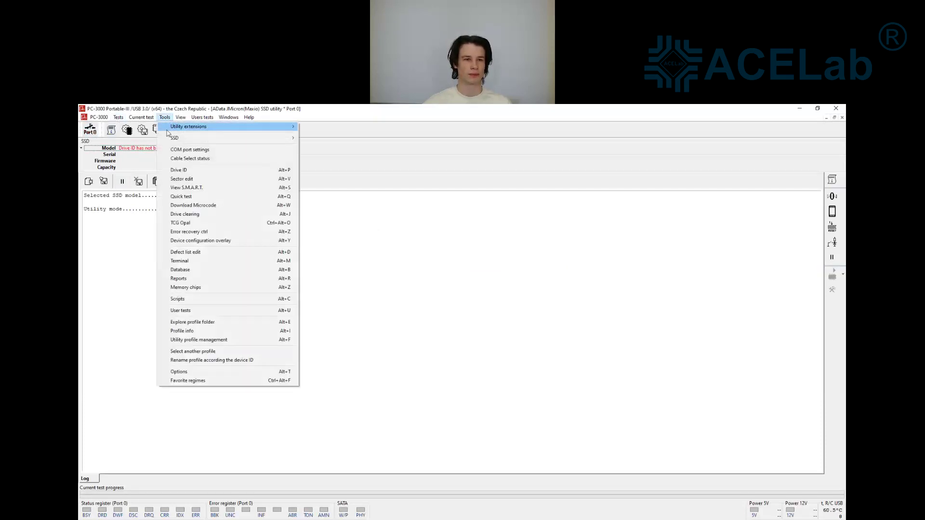
mouse_move(167, 127)
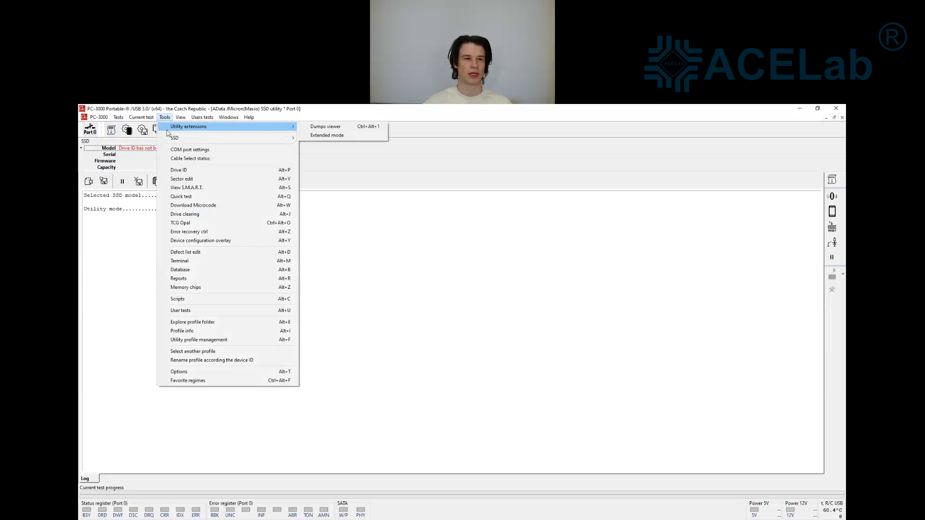
click(336, 136)
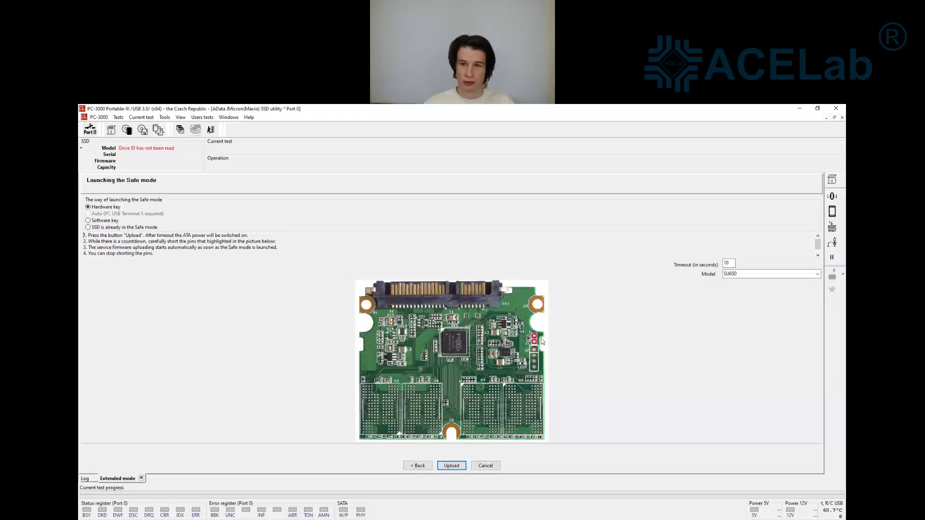
click(725, 264)
drag(731, 265, 716, 267)
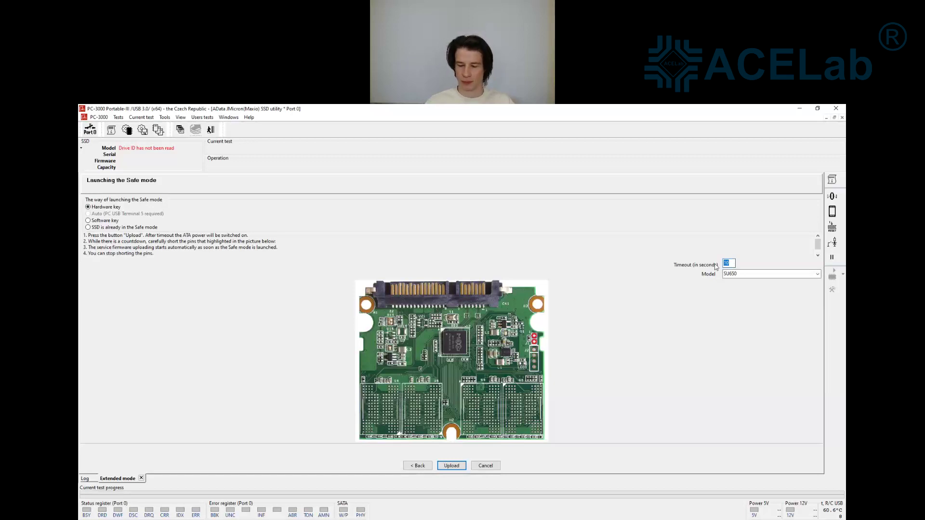
text(3)
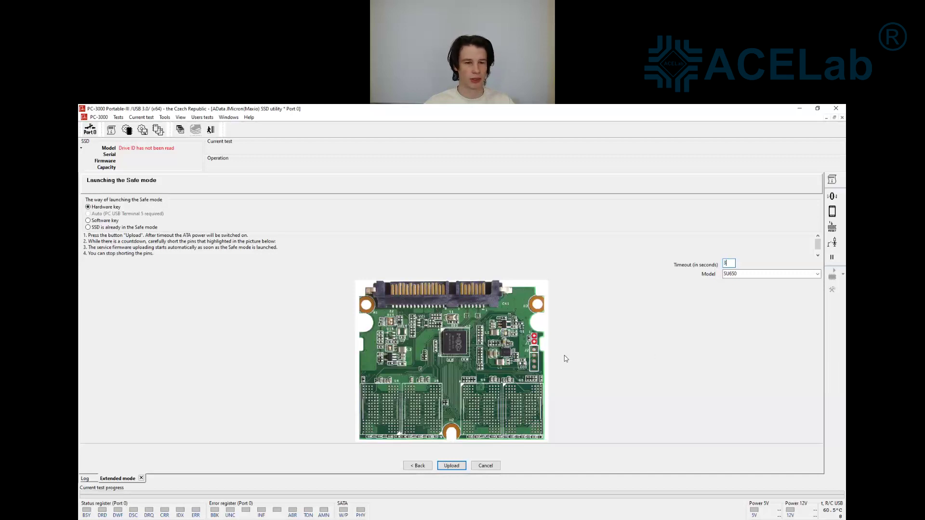
click(452, 465)
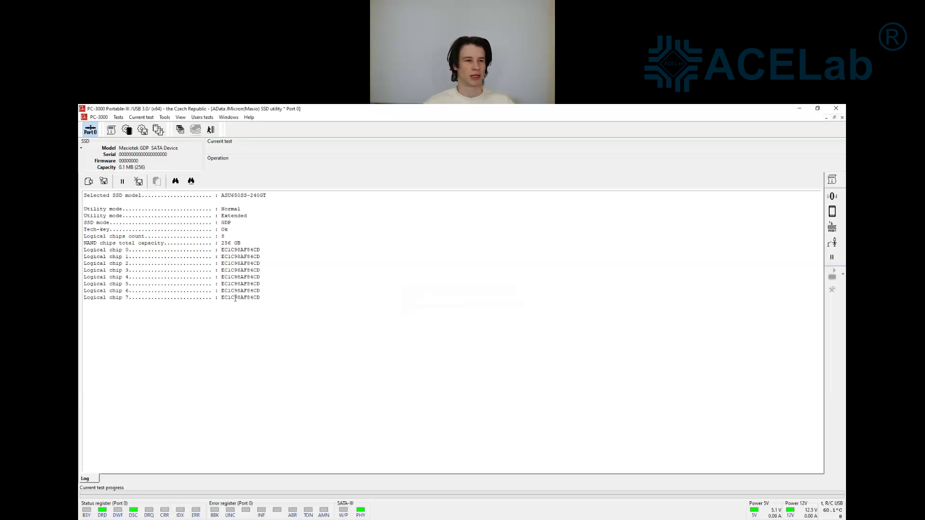
Build the SU650's translator from the SSD under a new profile, appending an underscore and a person's first name to the suggested profile name.
click(118, 118)
mouse_move(155, 138)
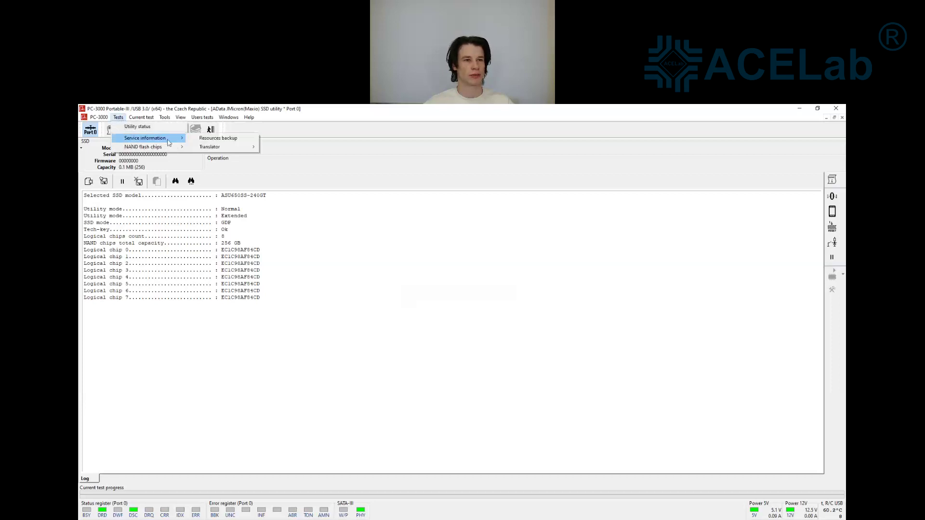
mouse_move(240, 148)
click(289, 147)
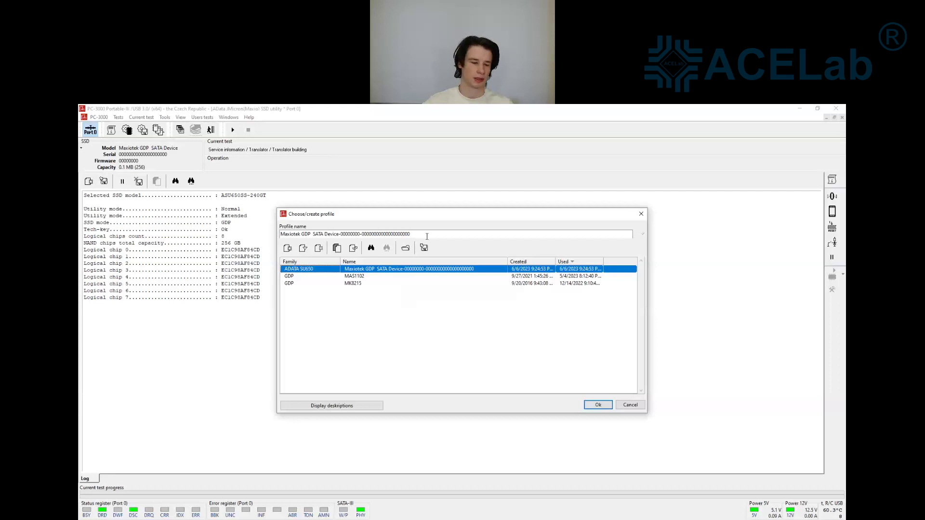
click(427, 236)
text(_)
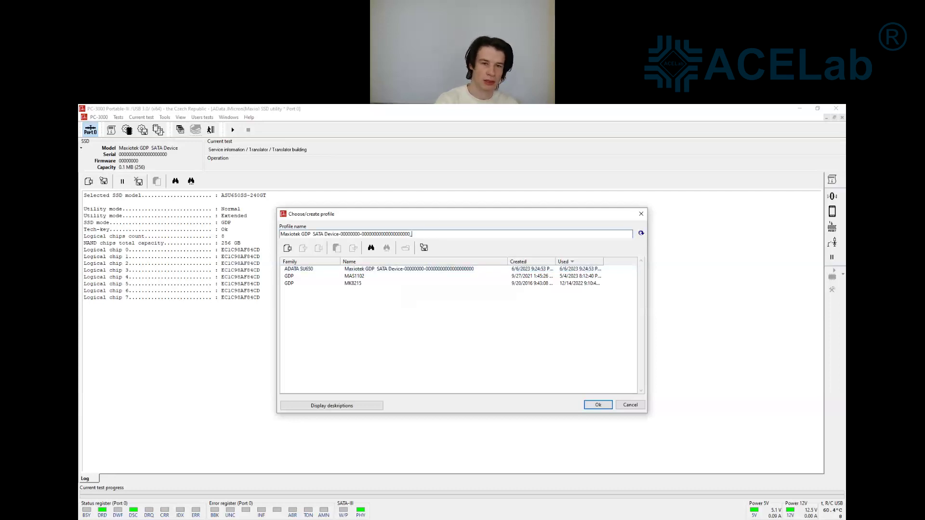
text(George)
key(Return)
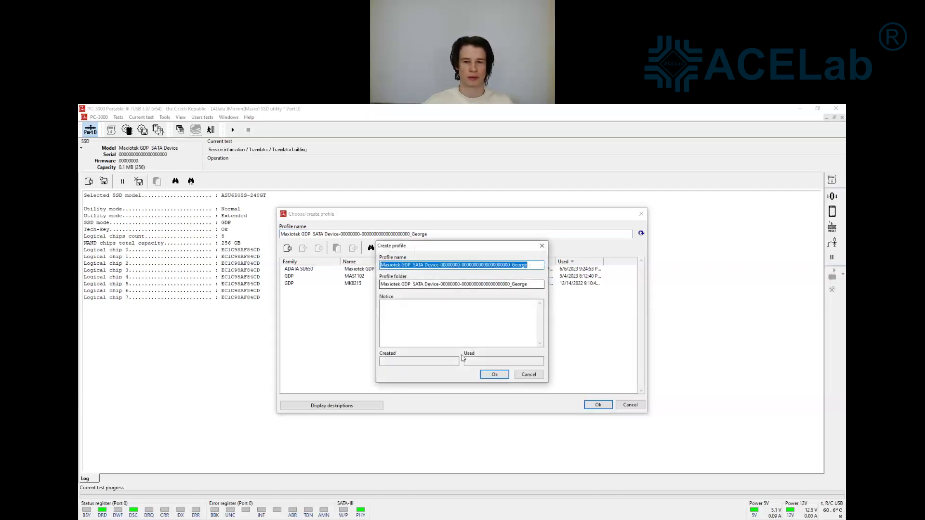
click(486, 376)
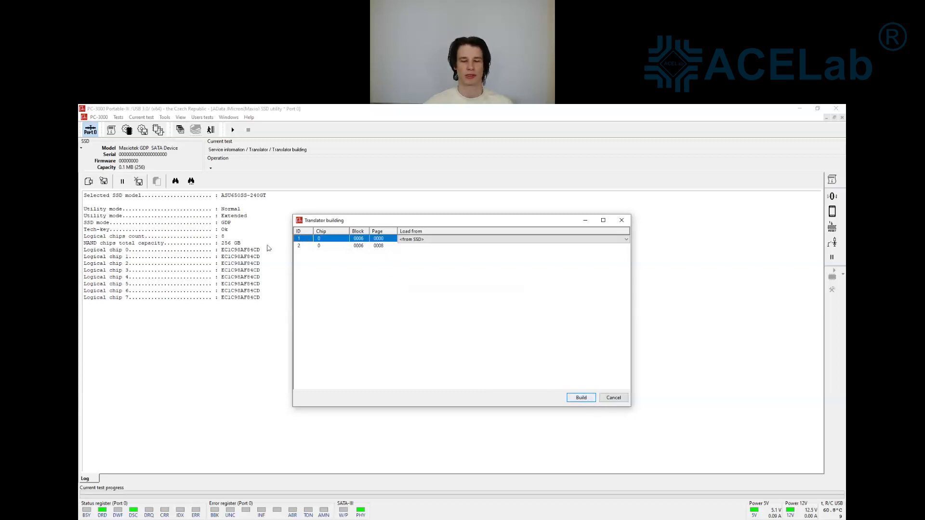
click(575, 400)
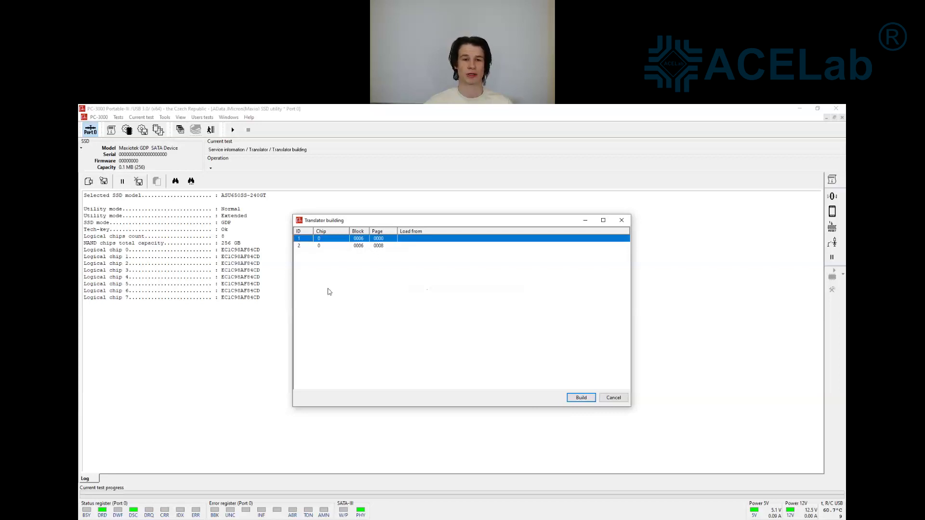
click(581, 398)
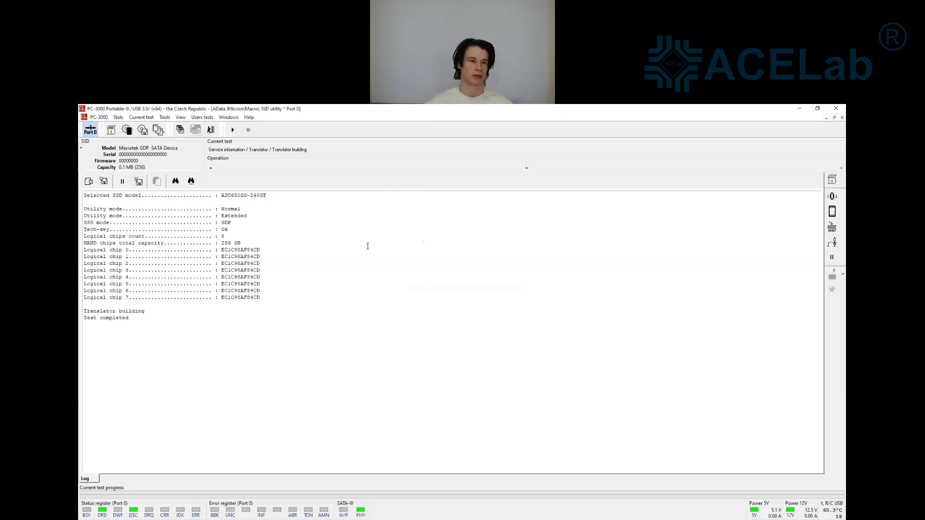
Launch Data Extractor RAID edition and start a new task with the task data folder named ADATASU650_MAXIO.
click(180, 130)
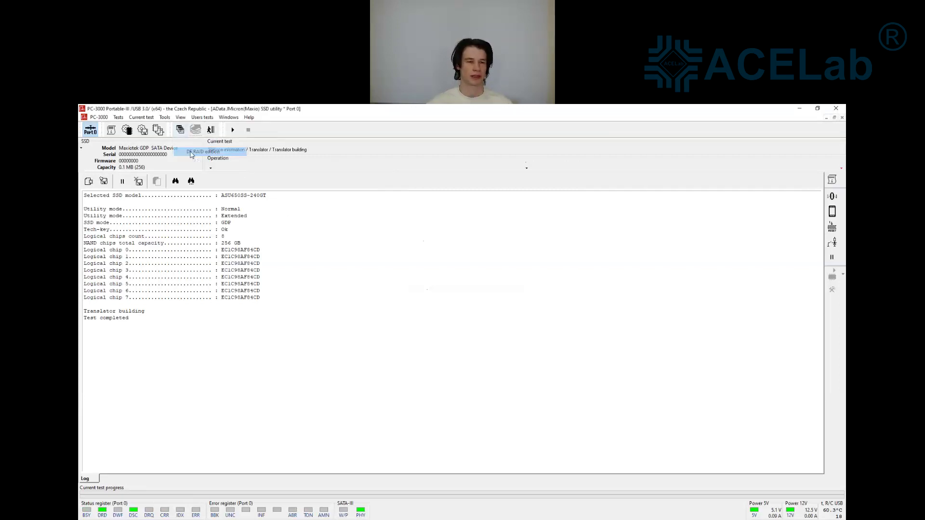
click(195, 151)
click(154, 130)
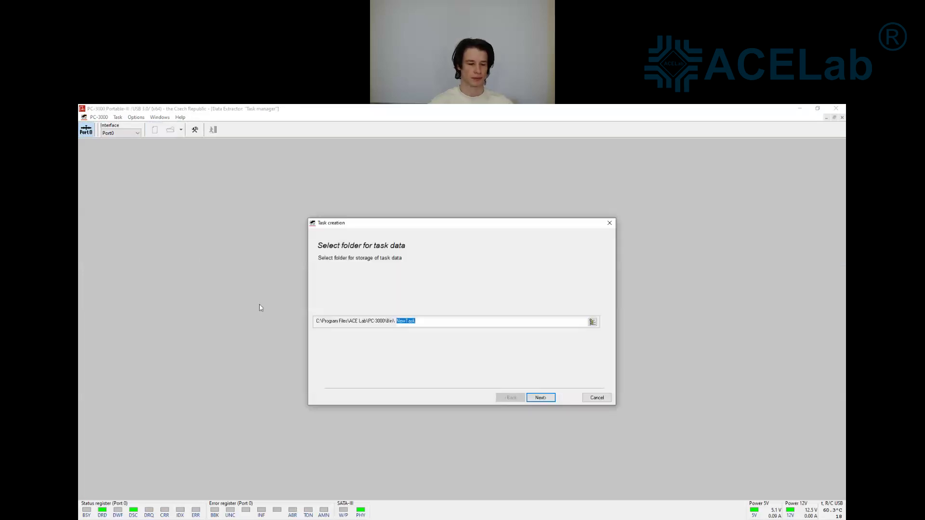
text(ADATA)
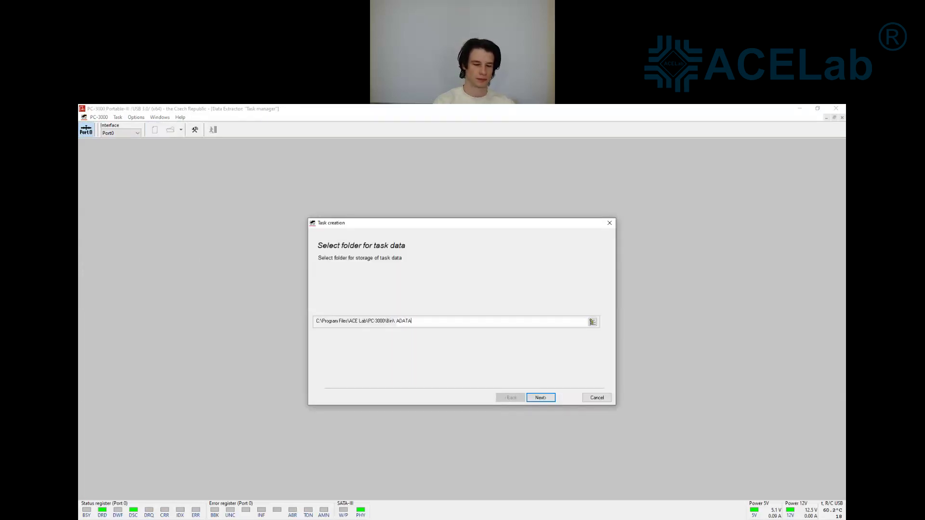
text(SU650)
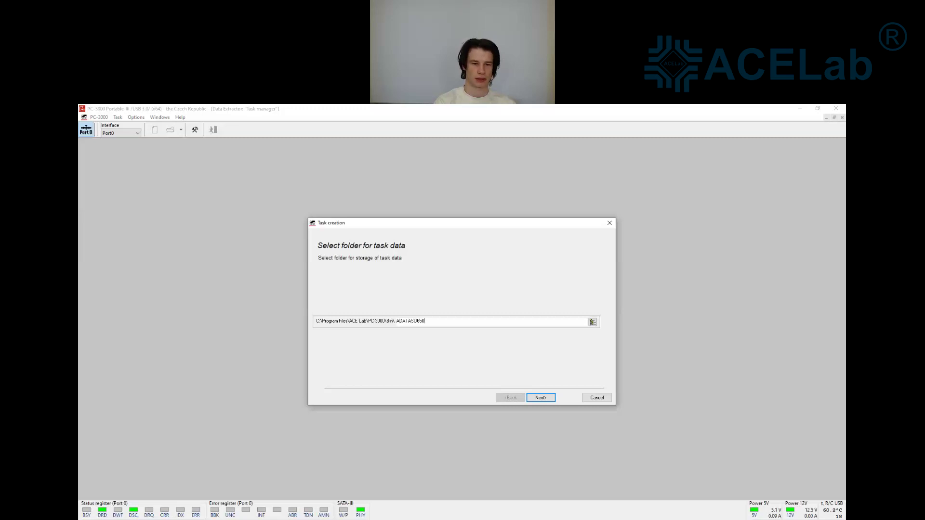
text(_MAXIO)
key(Return)
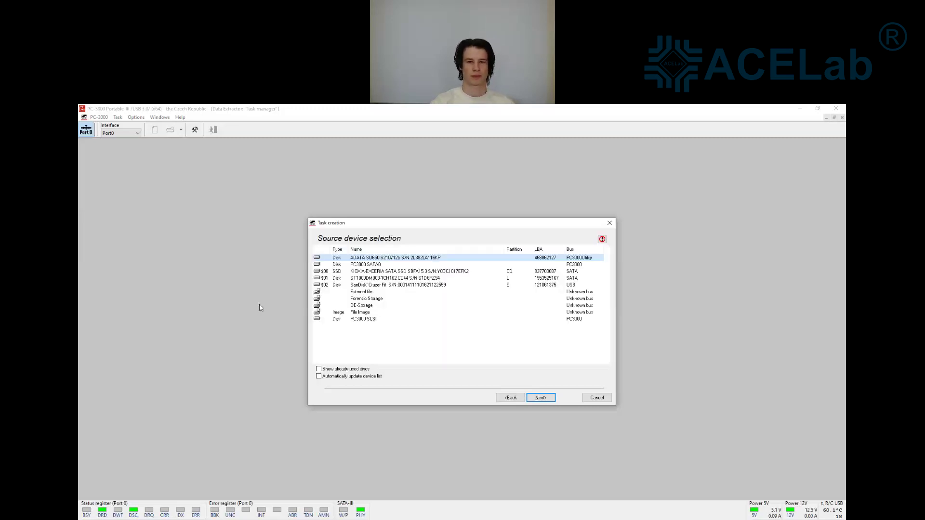
Choose the ADATA SU650 as the source device and finish creating the task with default settings and empty task info.
click(540, 398)
click(540, 398)
click(541, 397)
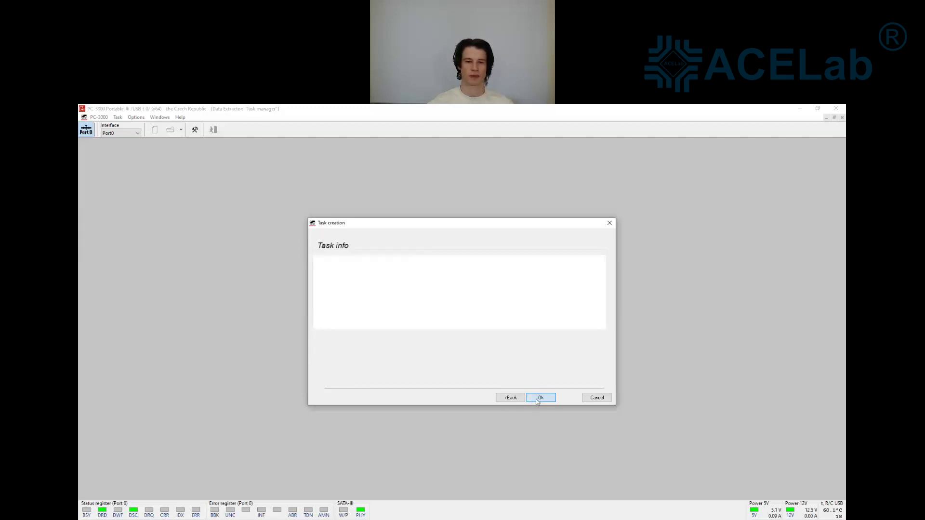
click(537, 399)
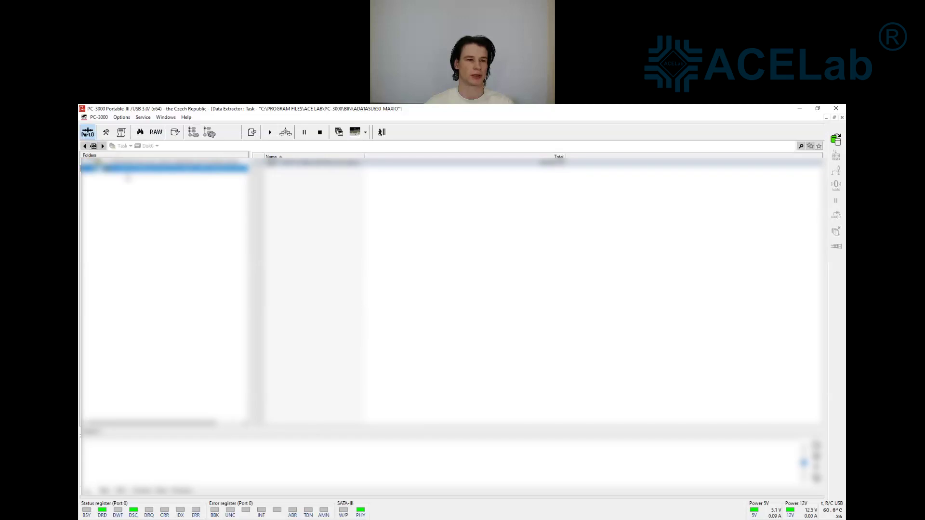
Examine the root folder of the NTFS file system on partition 2 of the ADATA source disk.
double_click(127, 182)
double_click(130, 189)
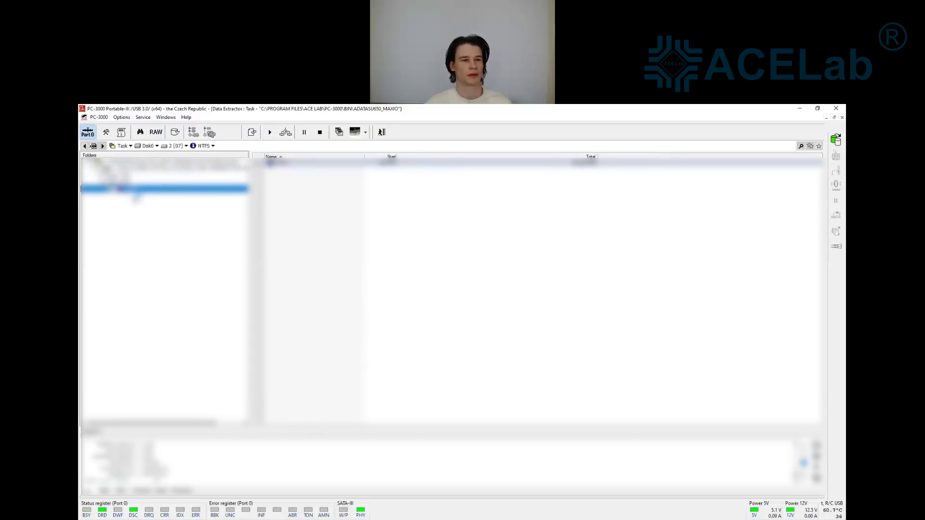
click(133, 195)
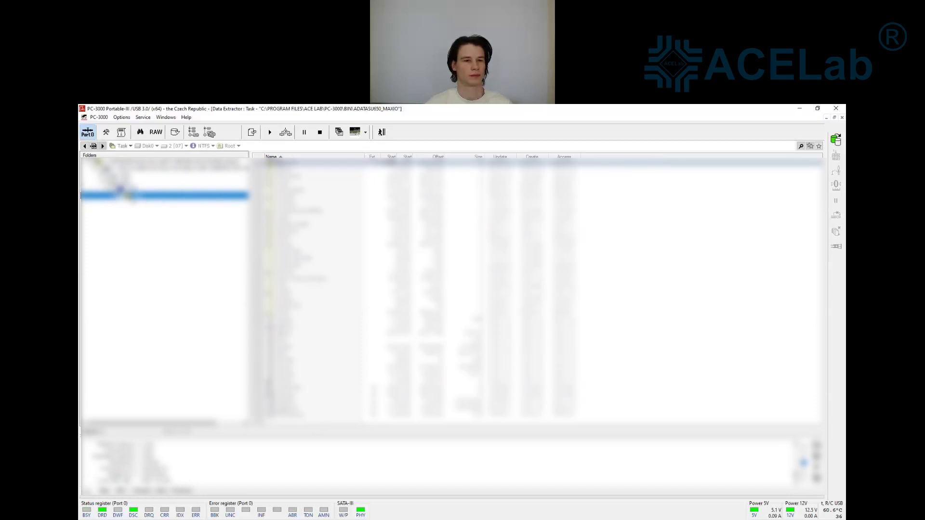